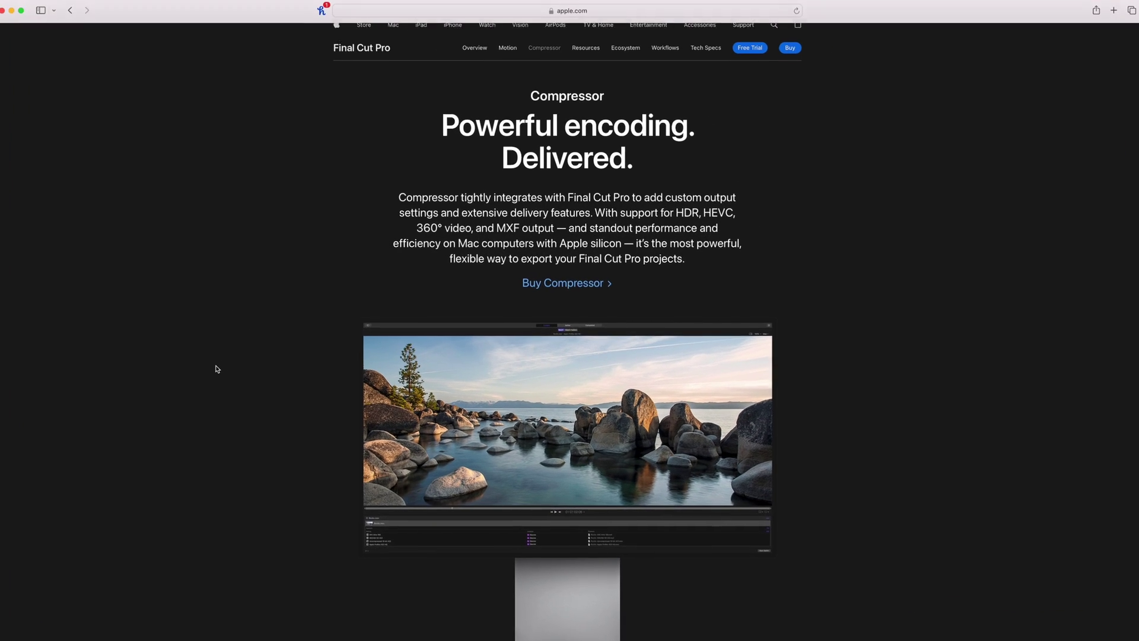
Step: Scroll Apple's Compressor page in Safari down to the iTunes Store Package section
scroll(363, 317, down, 10)
scroll(213, 370, down, 5)
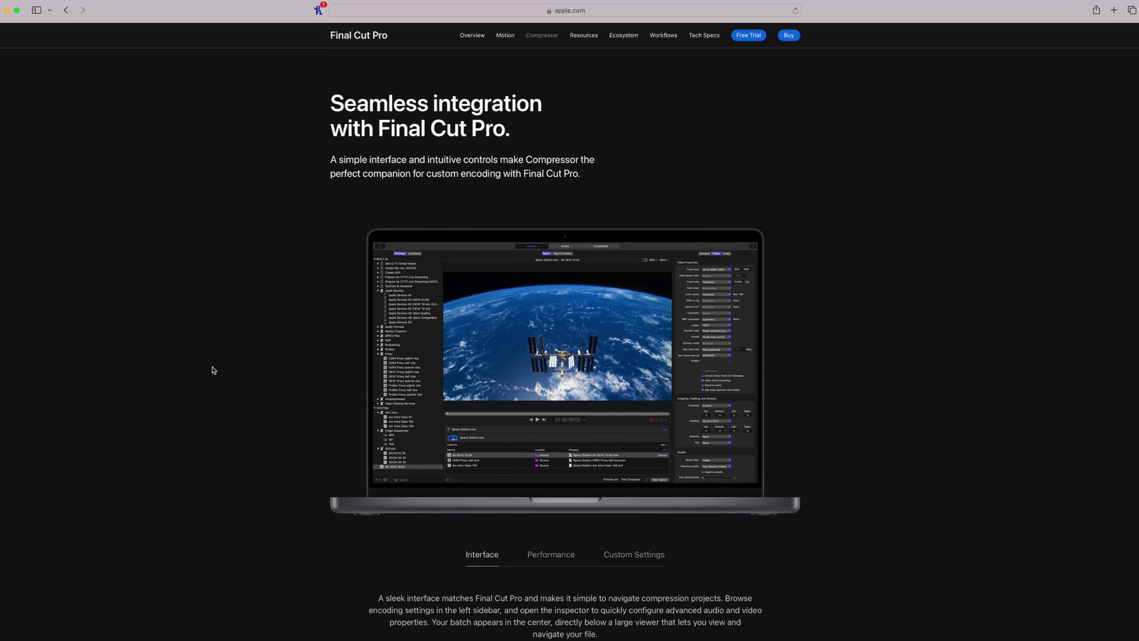
scroll(213, 370, down, 15)
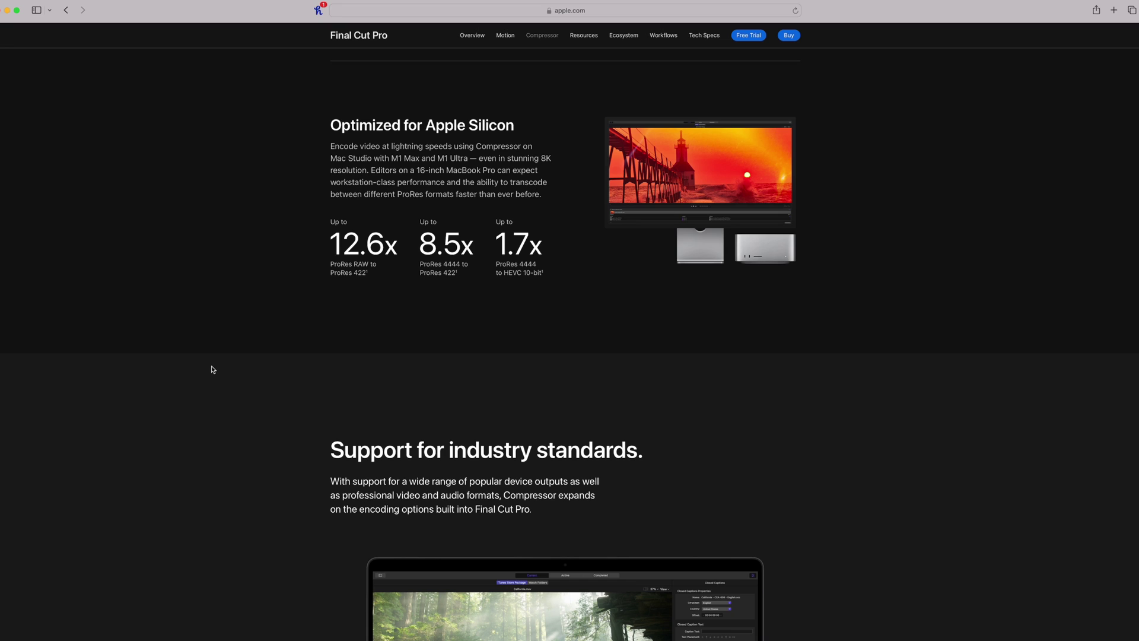
scroll(213, 369, down, 8)
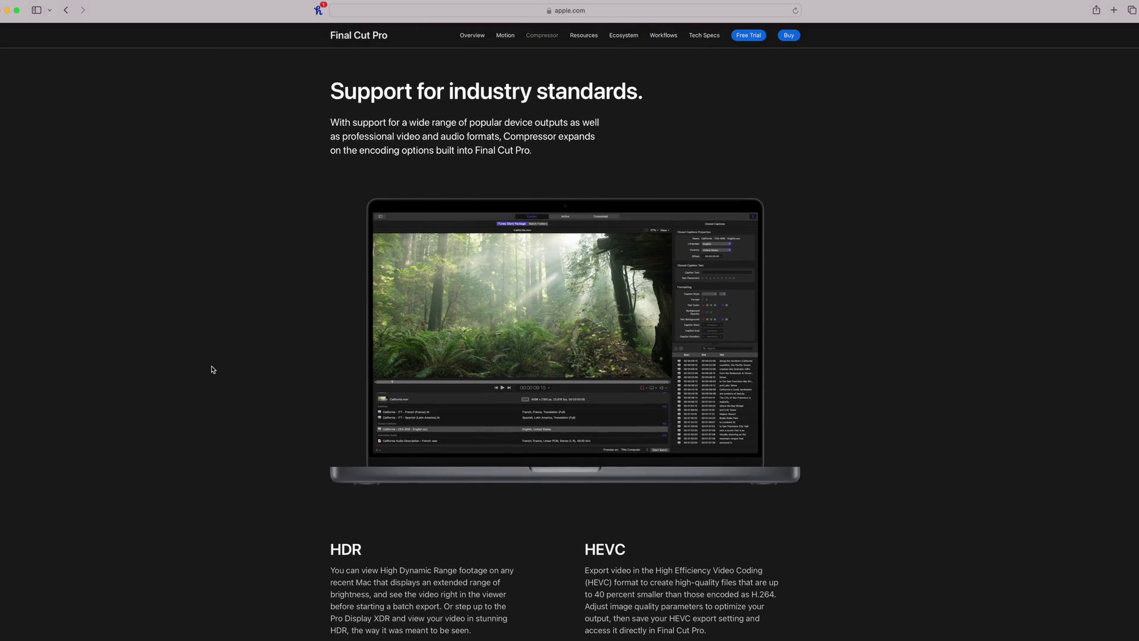
scroll(213, 369, down, 12)
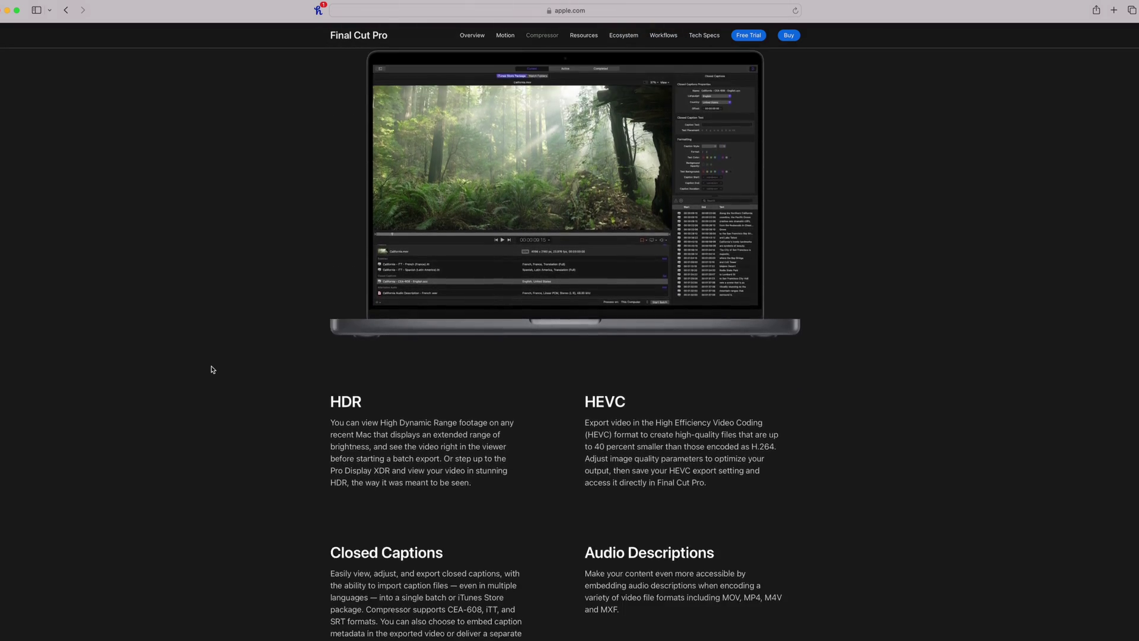
scroll(213, 370, down, 11)
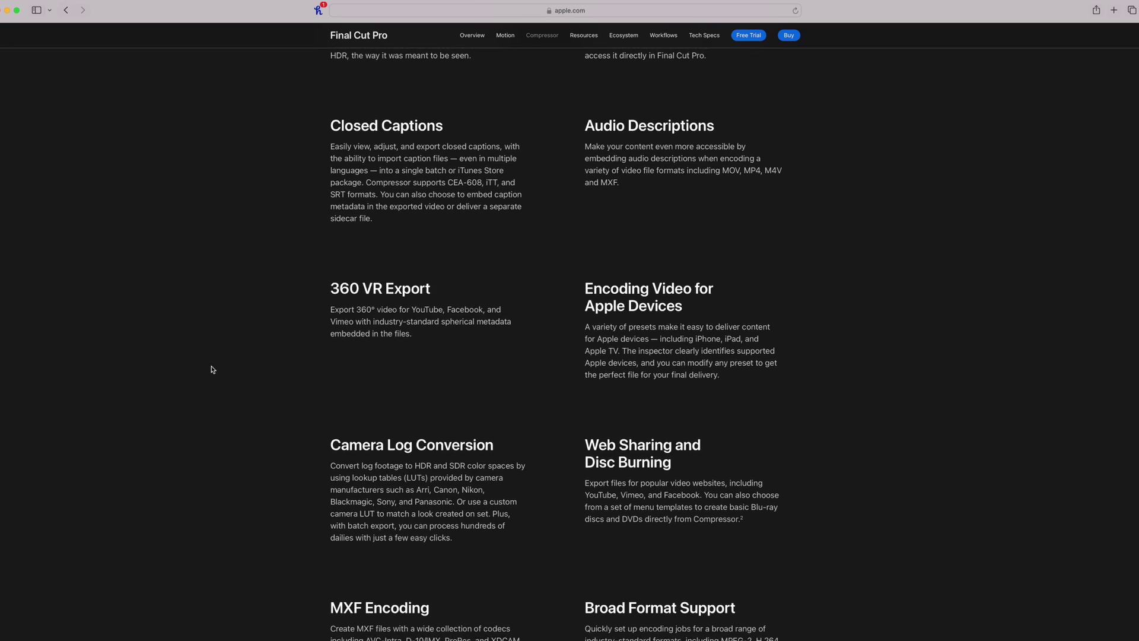
scroll(213, 369, down, 7)
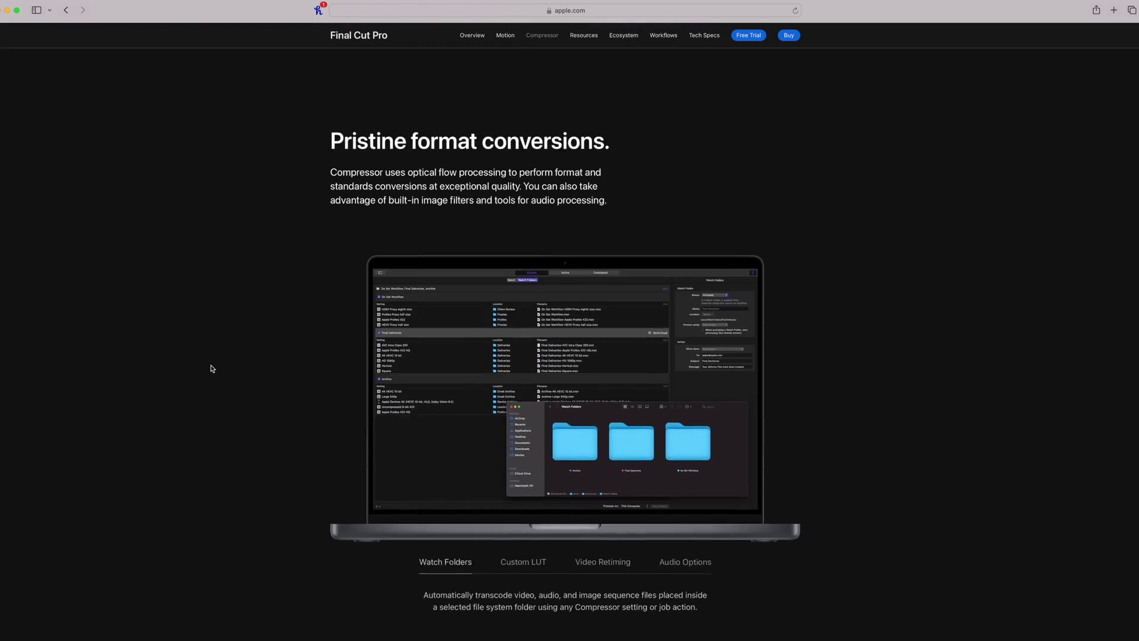
scroll(213, 370, down, 12)
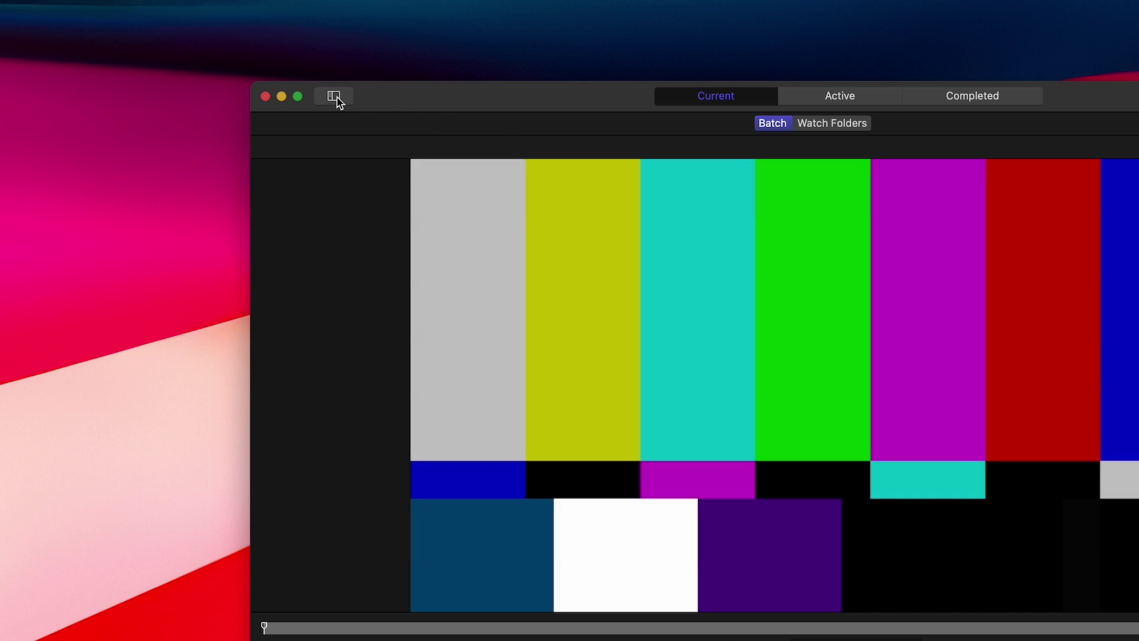
Step: Show the built-in Presets sidebar and the inspector panel in Compressor
click(334, 97)
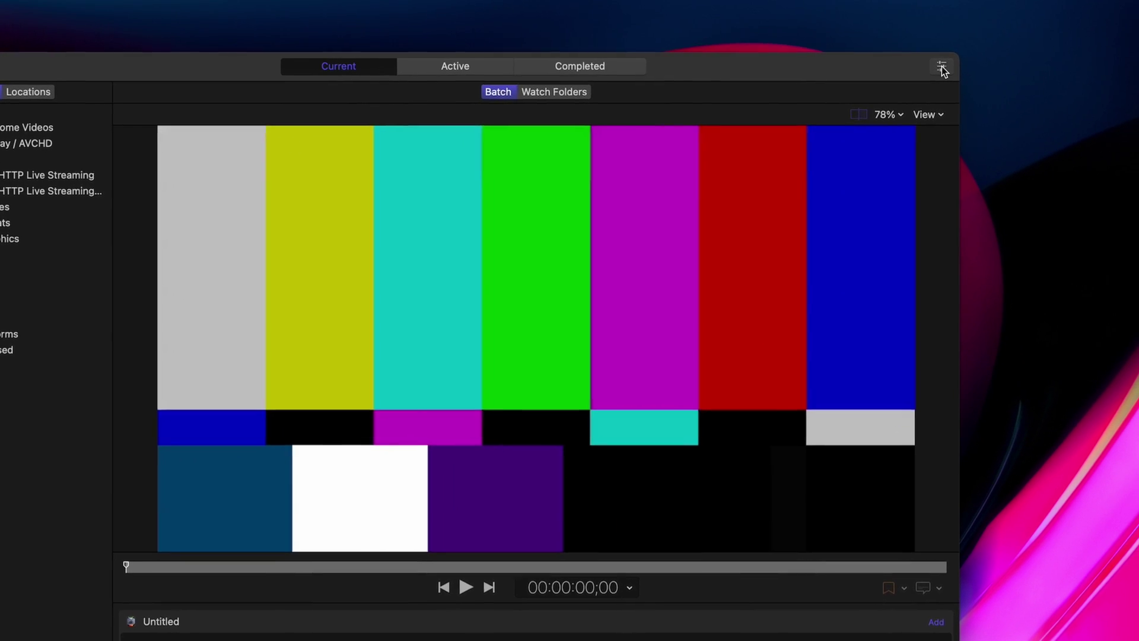
click(942, 68)
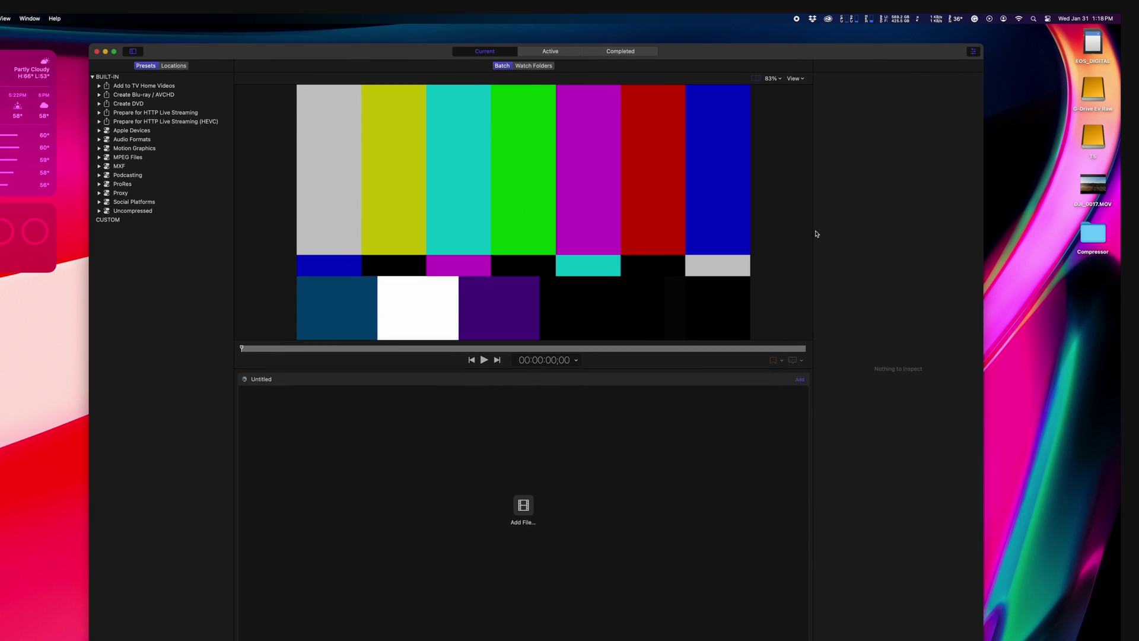
Step: Add DJI_0017.MOV to the batch and select the 4K preset under Social Platforms
drag(1093, 188, 479, 496)
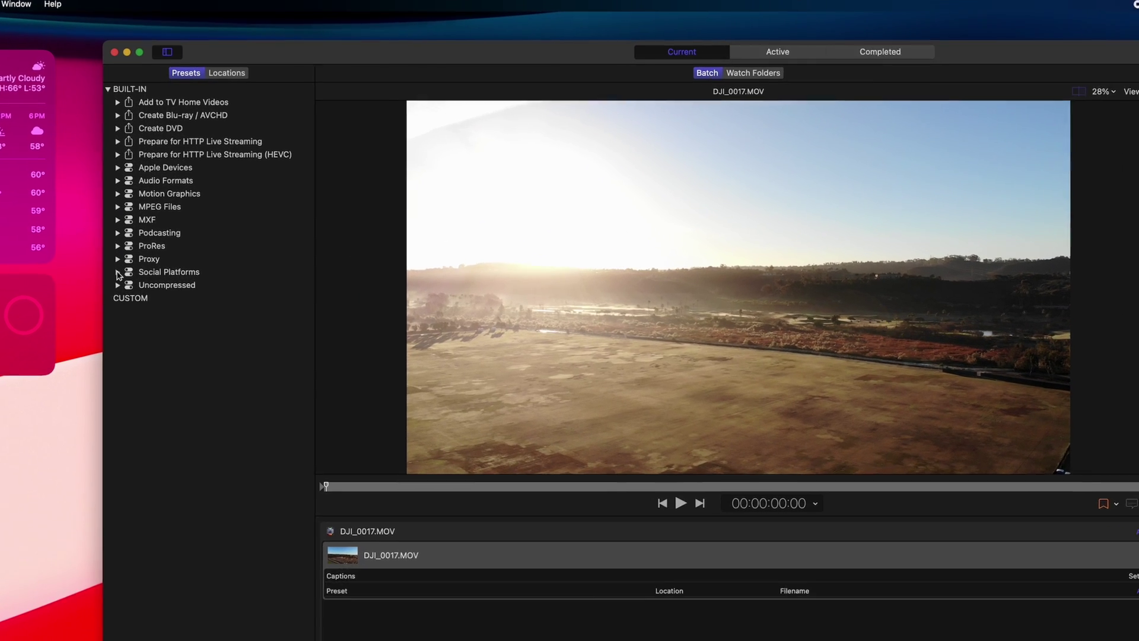
click(100, 205)
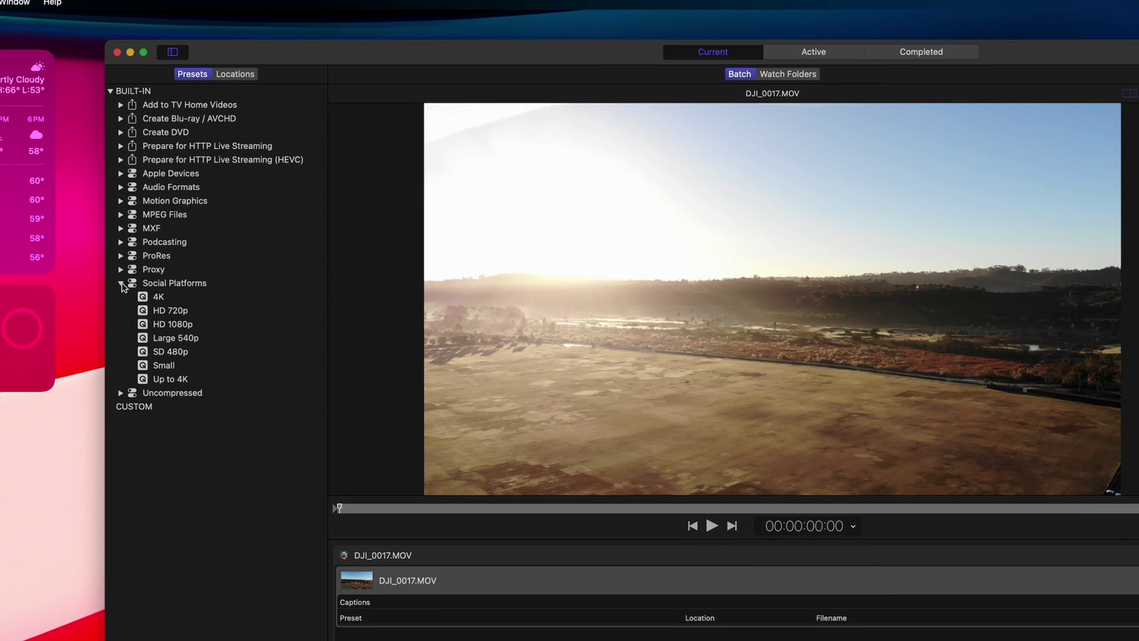
click(172, 301)
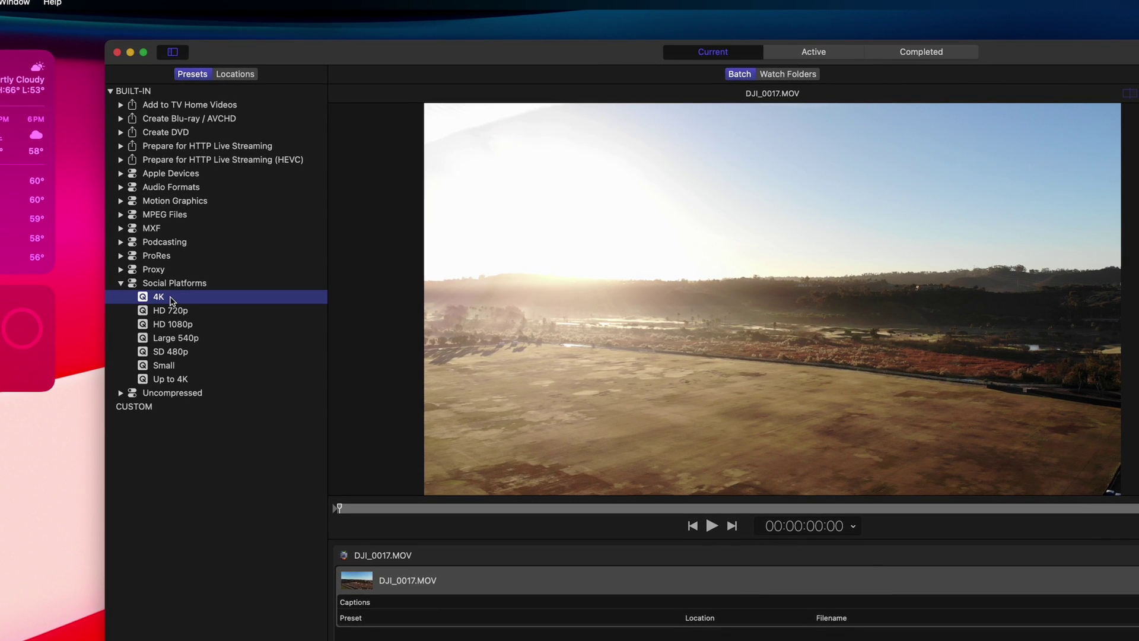
click(174, 313)
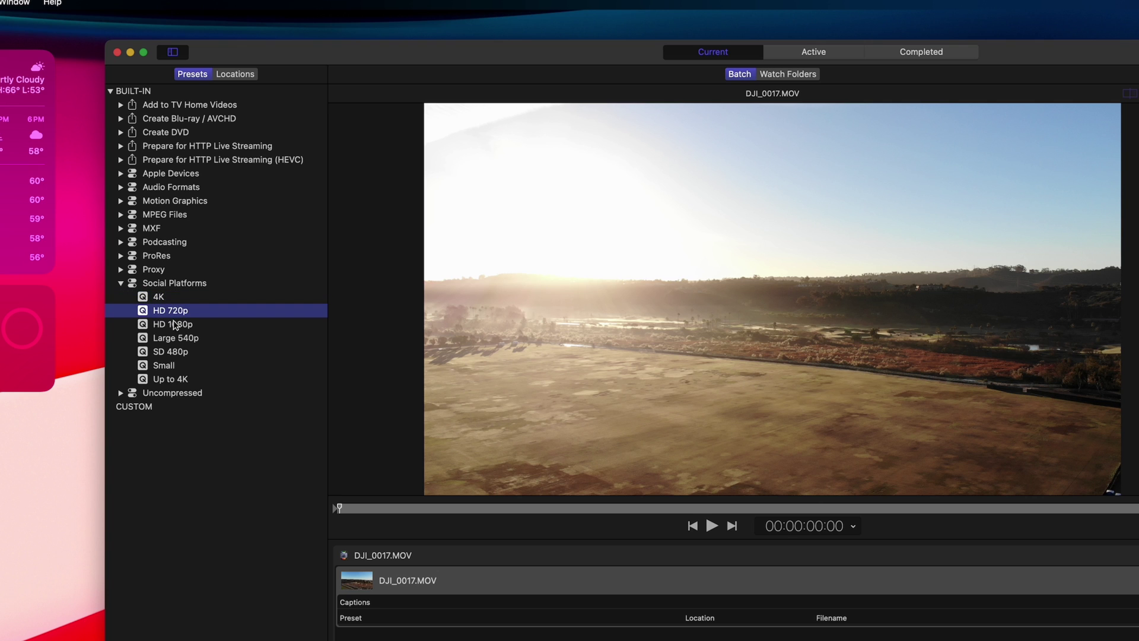
click(175, 324)
click(175, 299)
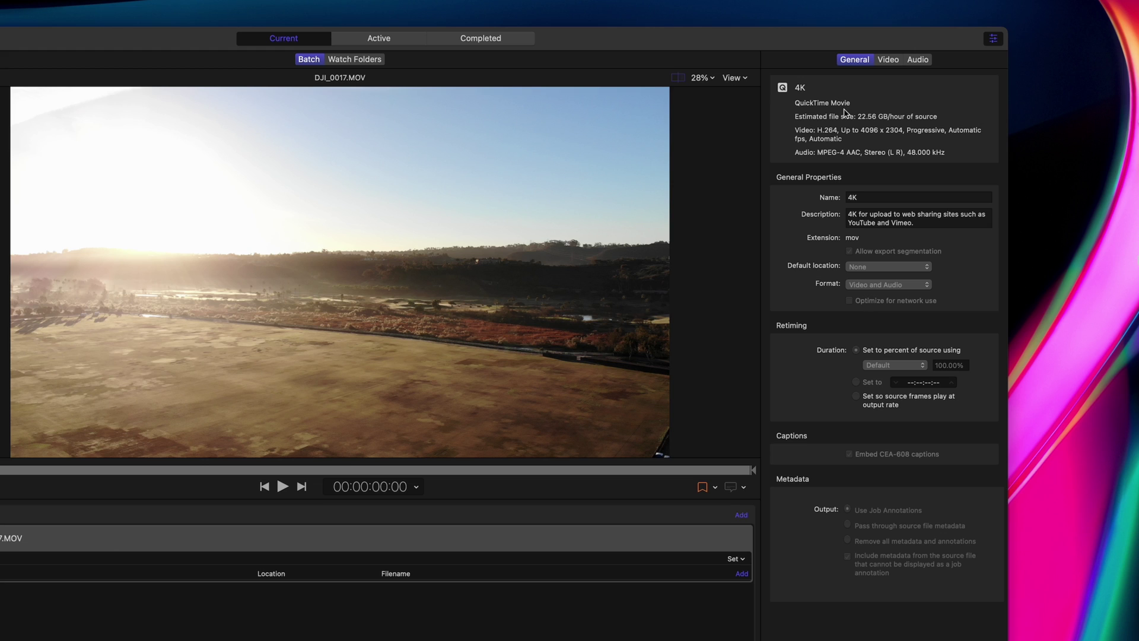
Step: Review the 4K preset's Video and Audio settings and drag it onto the DJI_0017 job
click(888, 60)
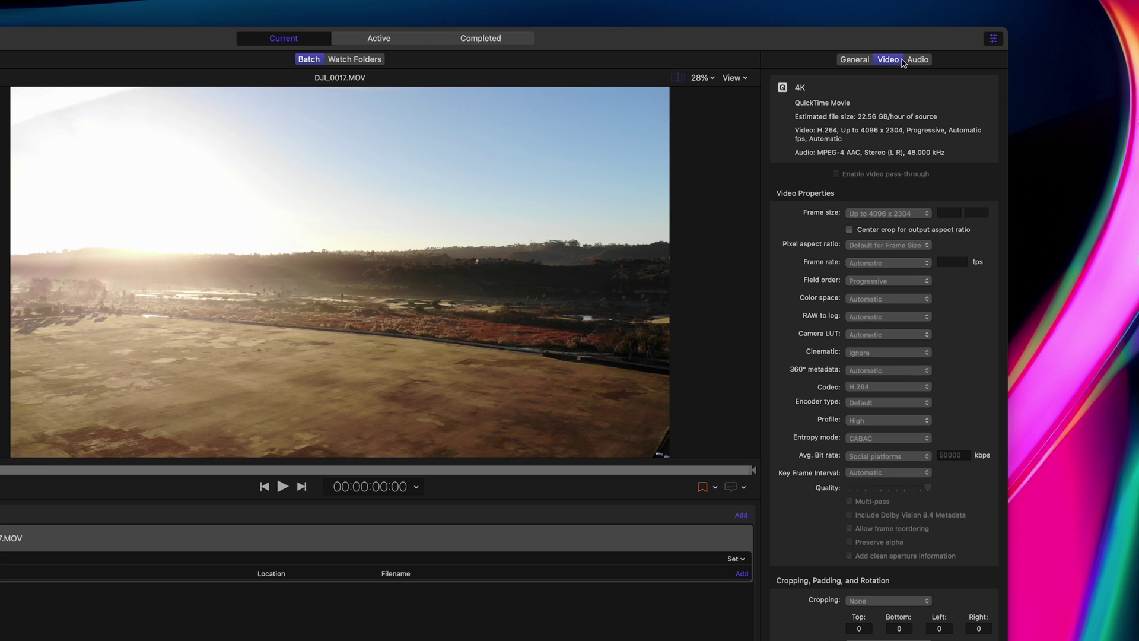
click(917, 60)
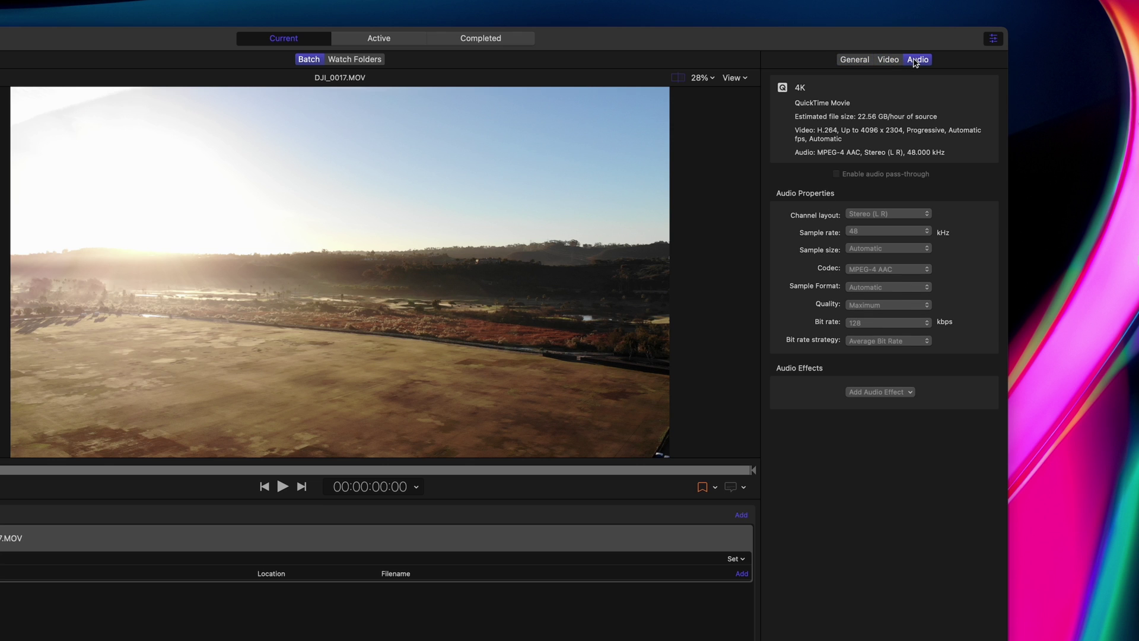
click(888, 59)
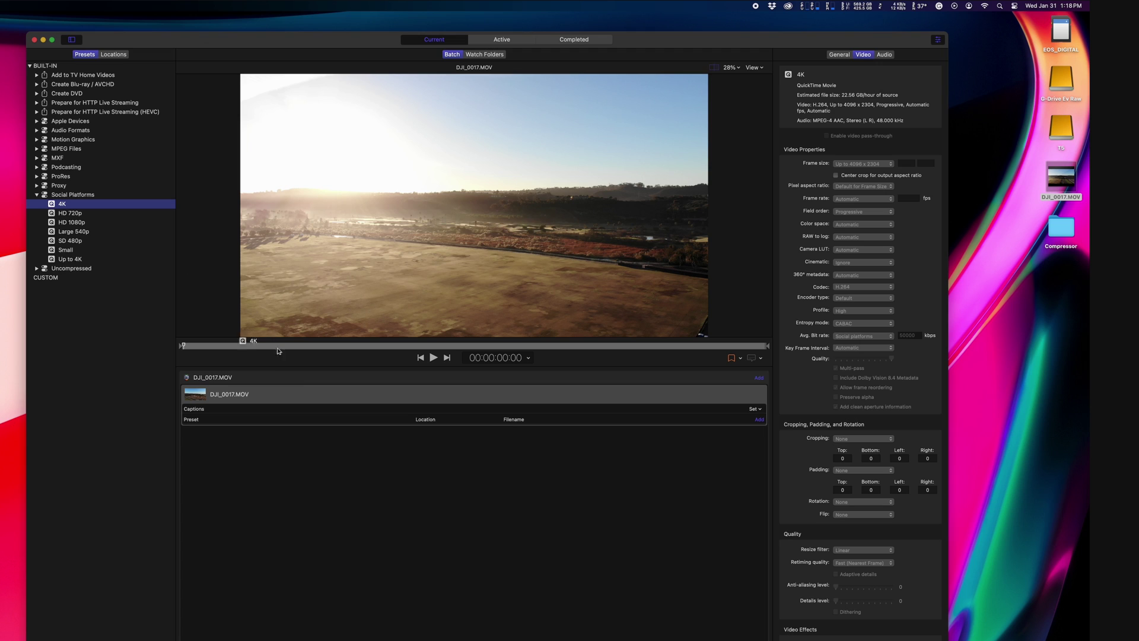
drag(279, 351, 306, 397)
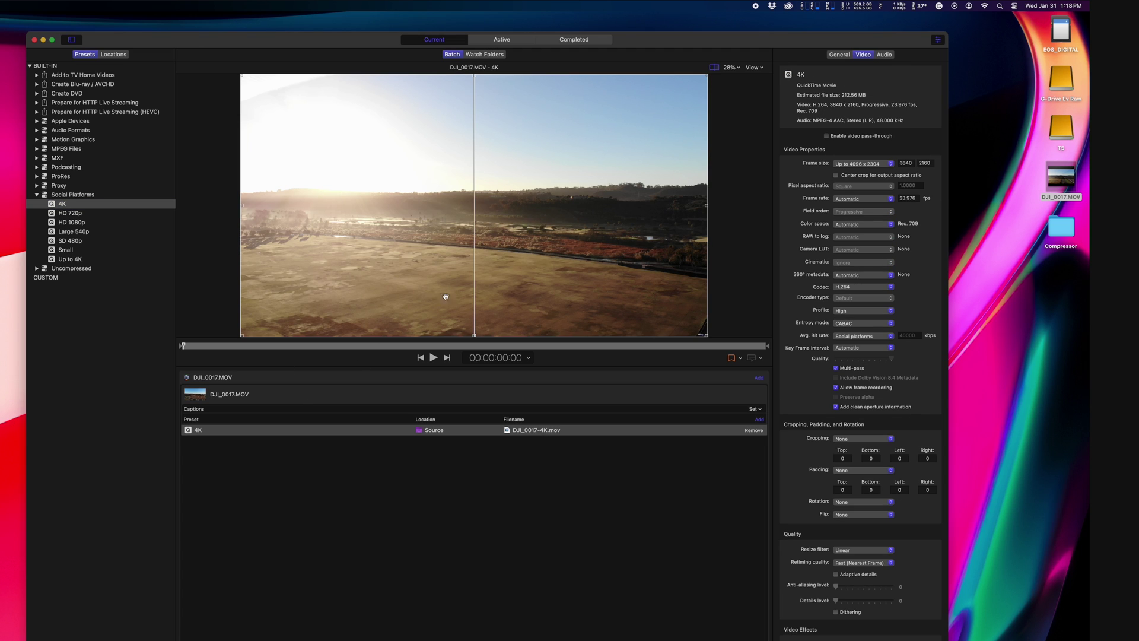
Step: Check the Frame size options, leaving the 4K output's frame size unchanged
click(856, 165)
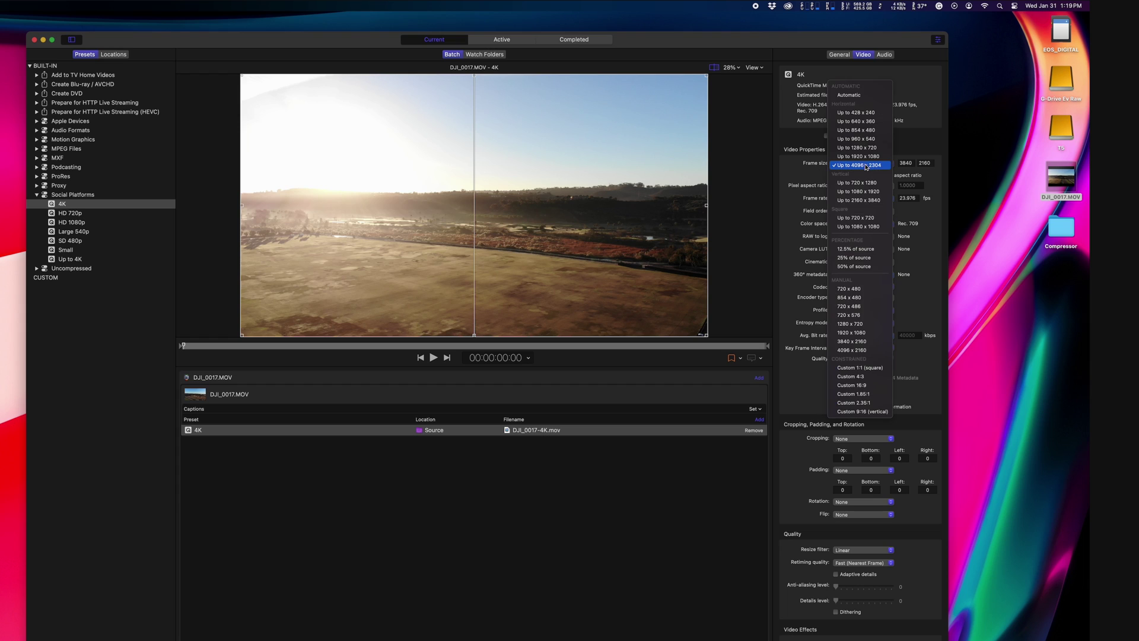
click(814, 167)
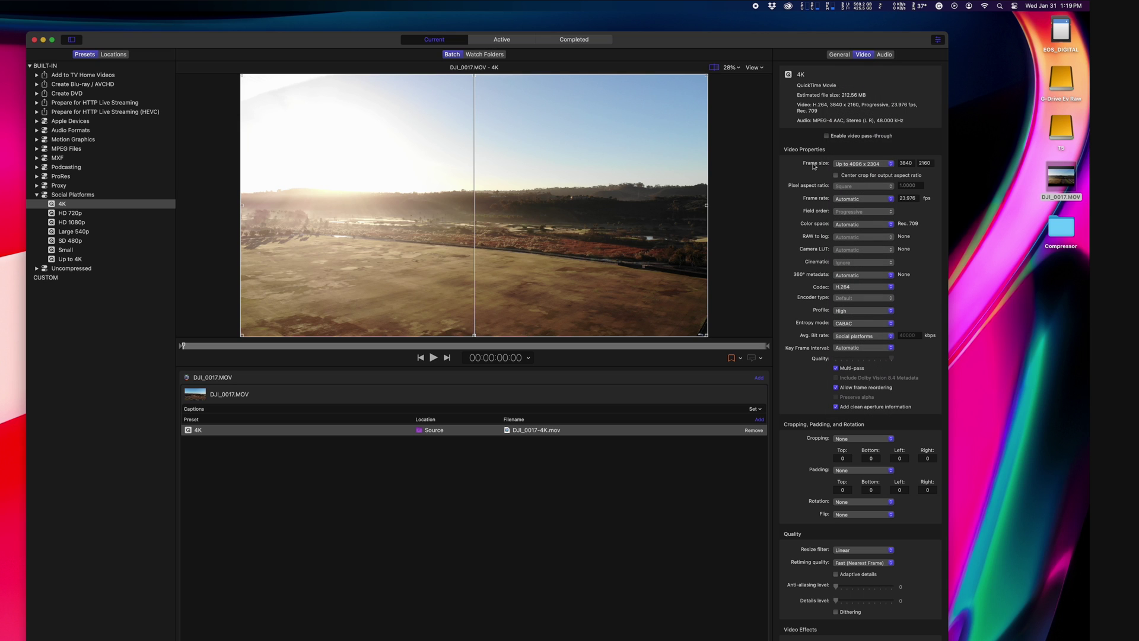
scroll(814, 167, down, 5)
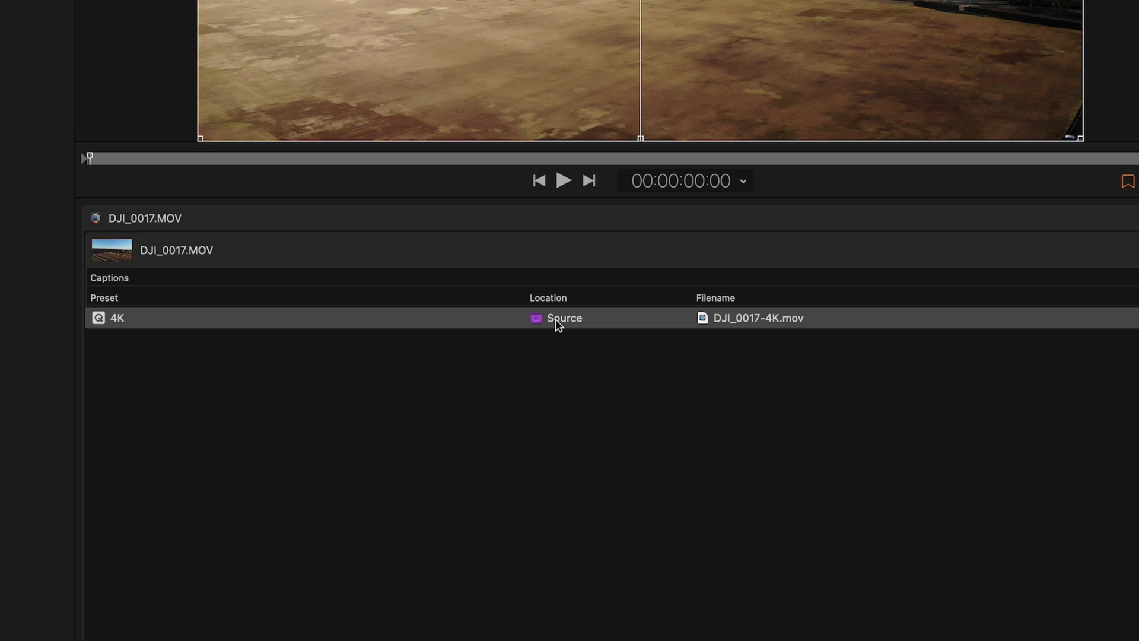
super+click(558, 325)
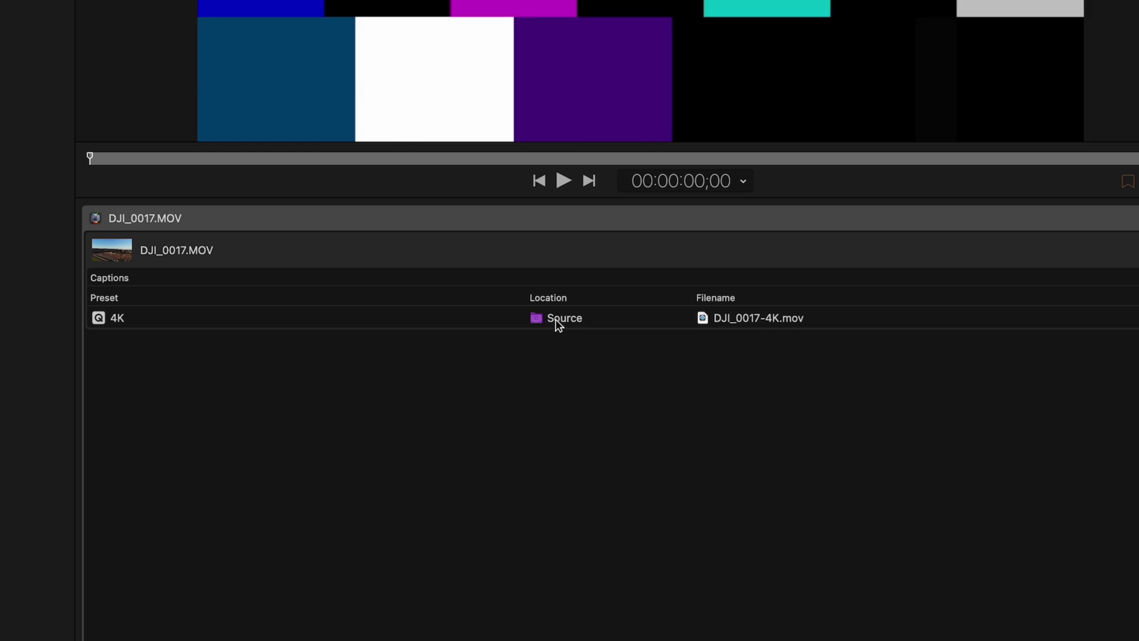
click(557, 325)
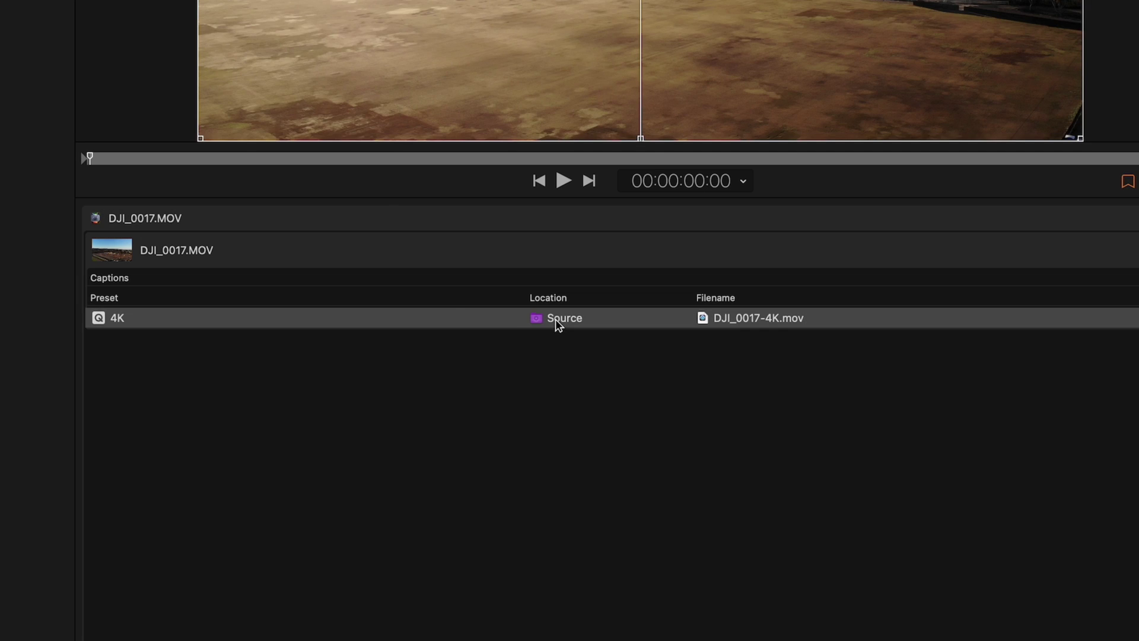
right_click(558, 325)
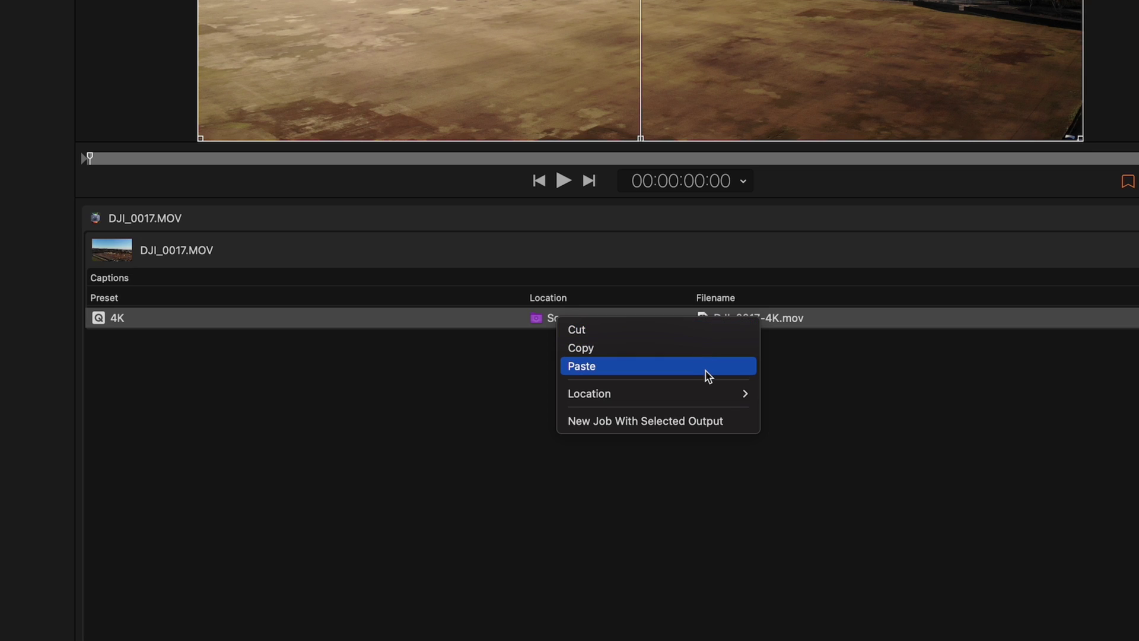
mouse_move(708, 402)
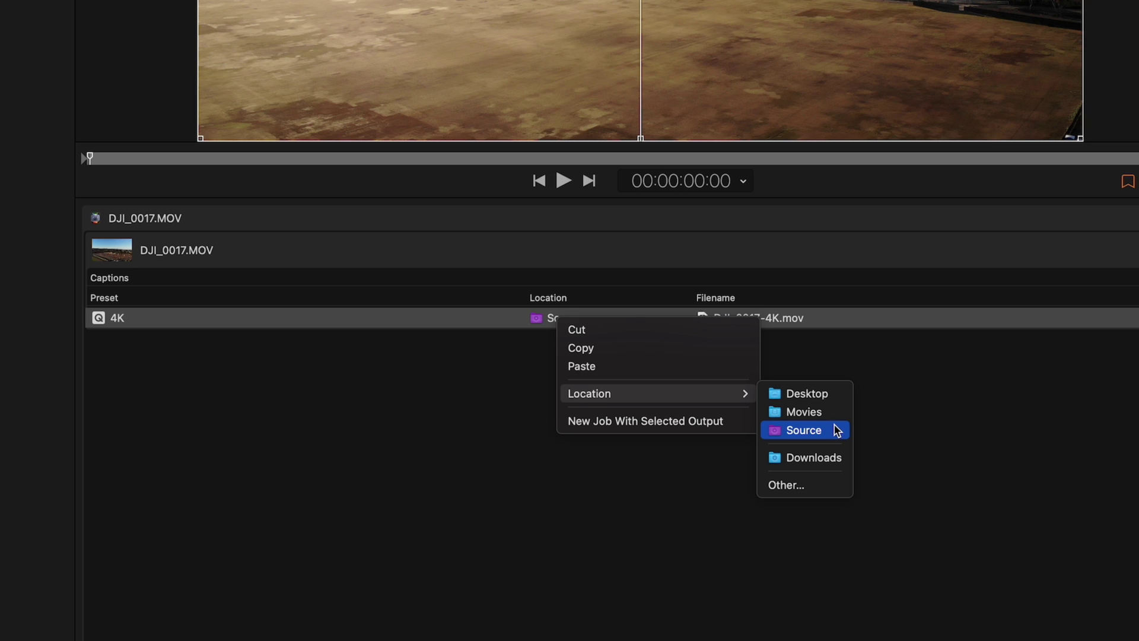
click(804, 487)
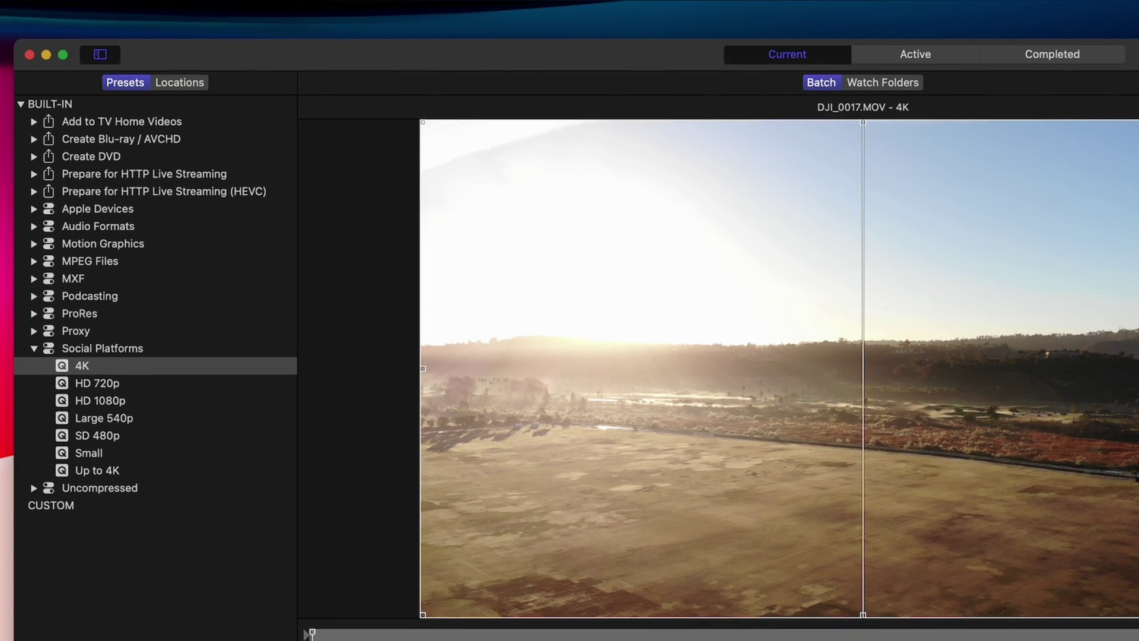
Step: In Locations, add the Movies folder as a new output location
click(172, 84)
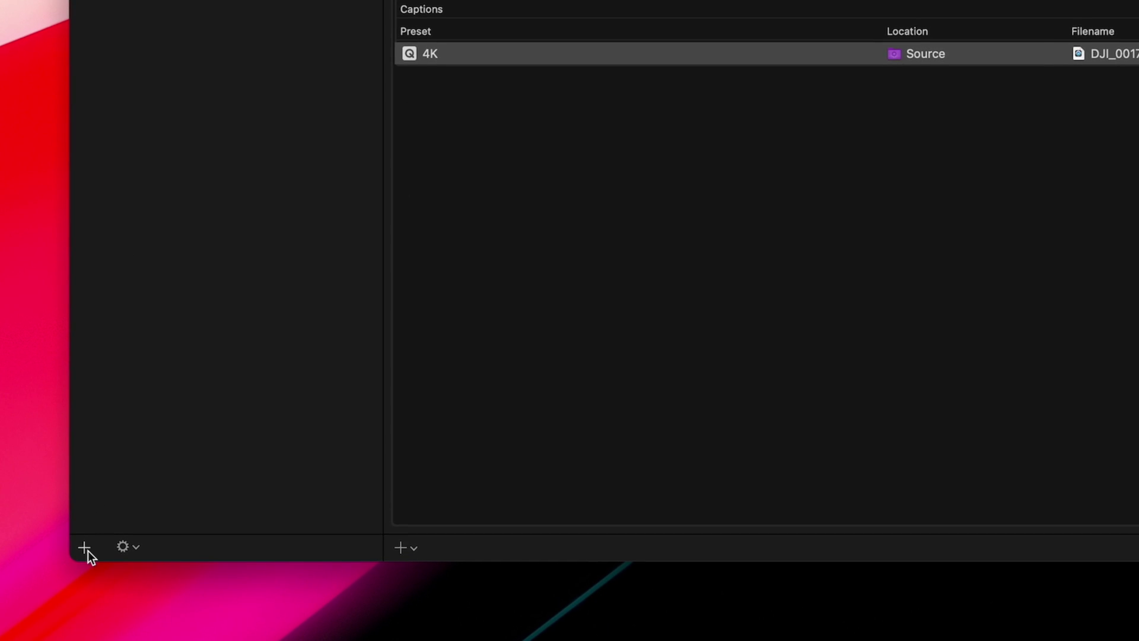
click(88, 551)
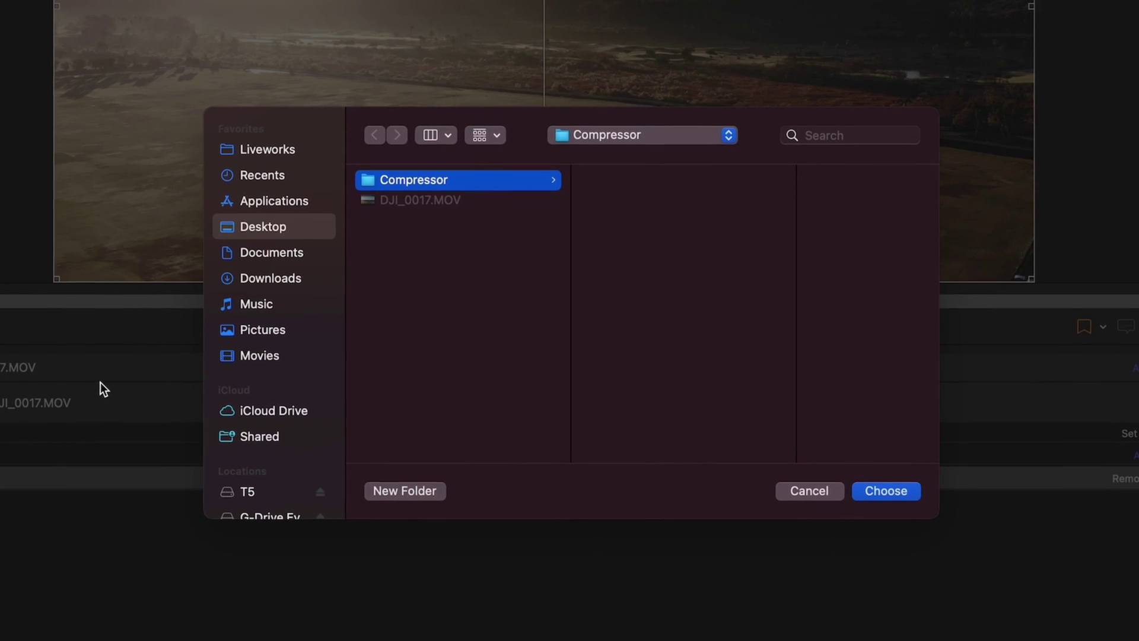
click(261, 356)
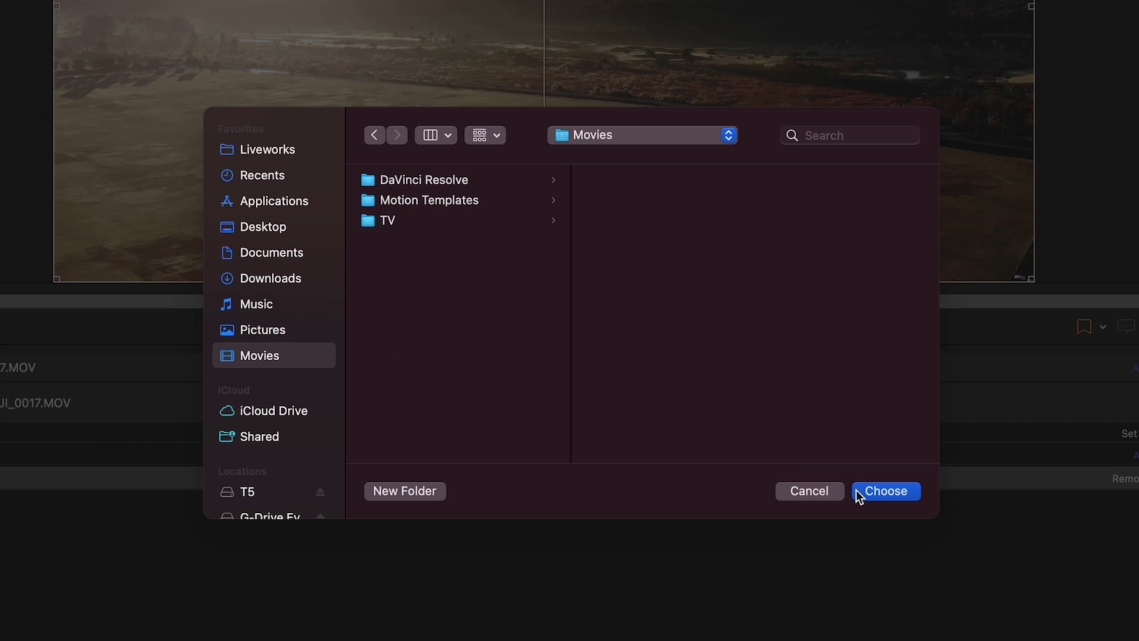
click(896, 490)
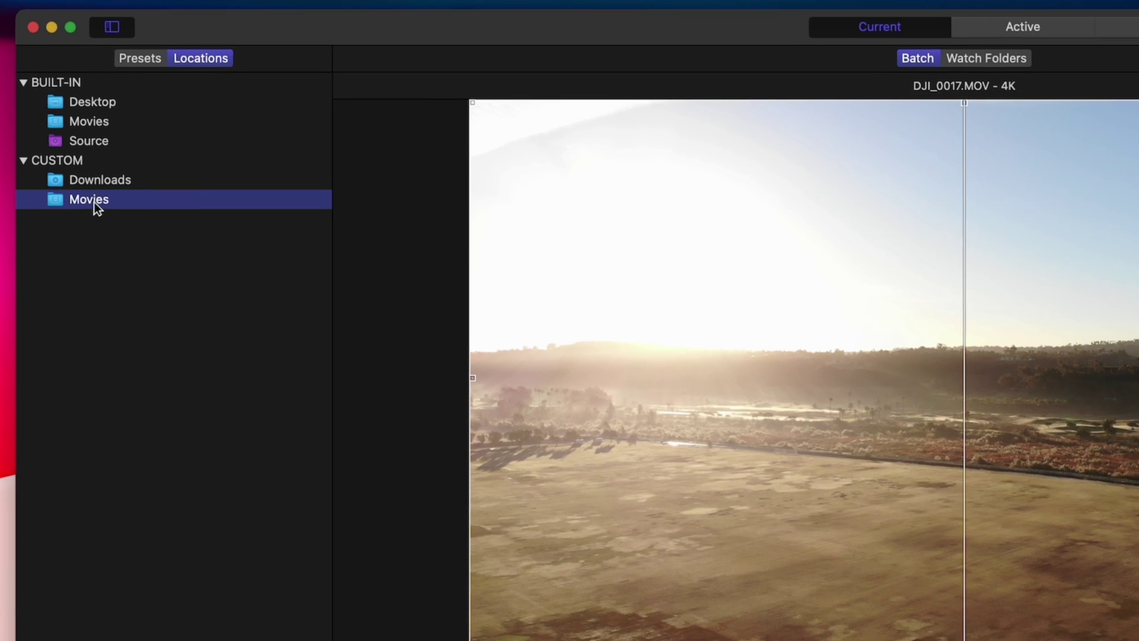
Step: Select the DJI_0017 job's 4K output and leave its save location on Source
click(138, 65)
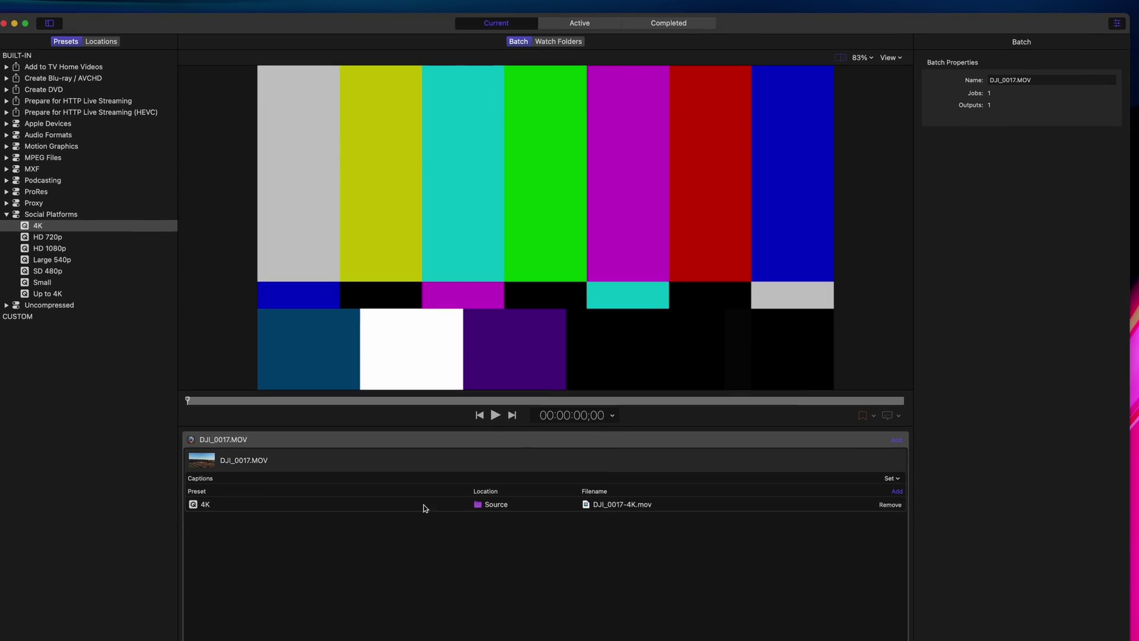
click(424, 505)
right_click(500, 504)
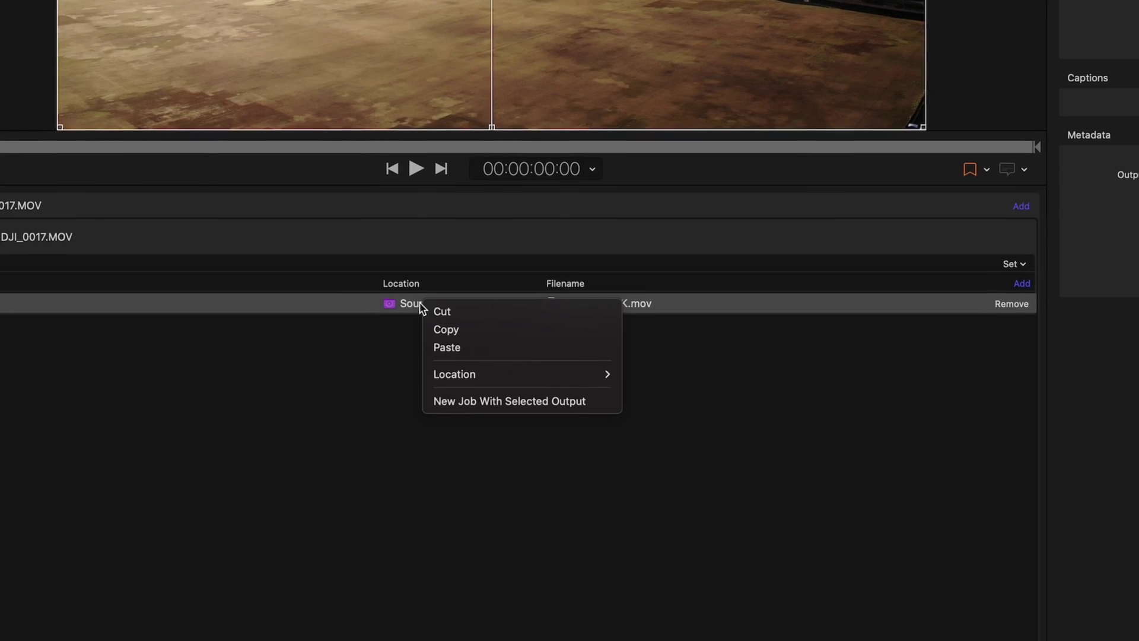
mouse_move(540, 368)
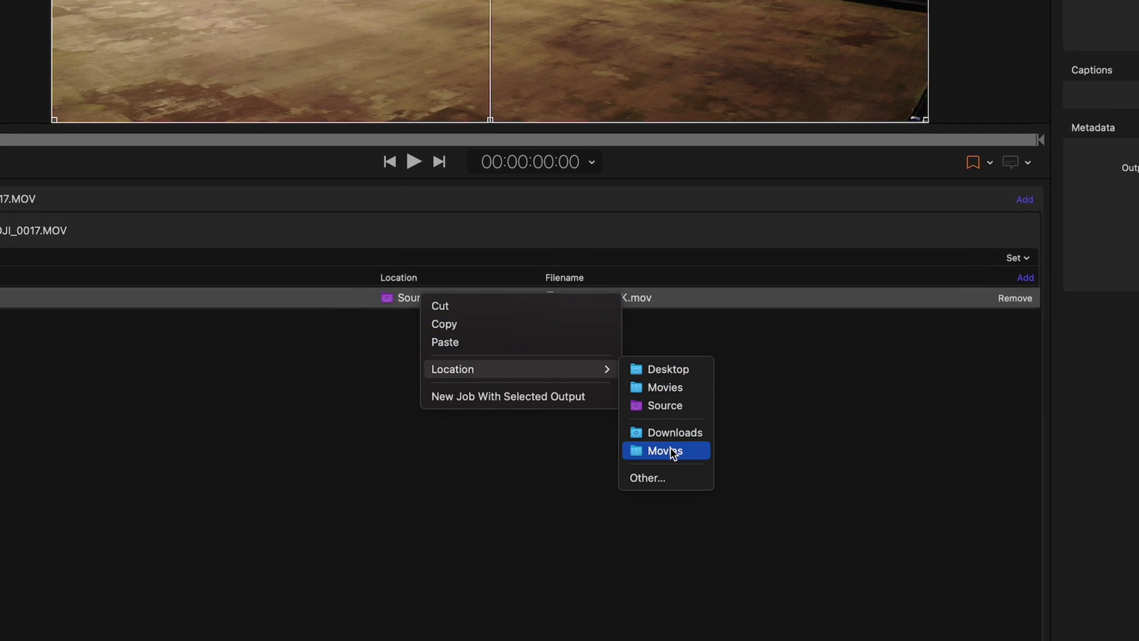
click(821, 450)
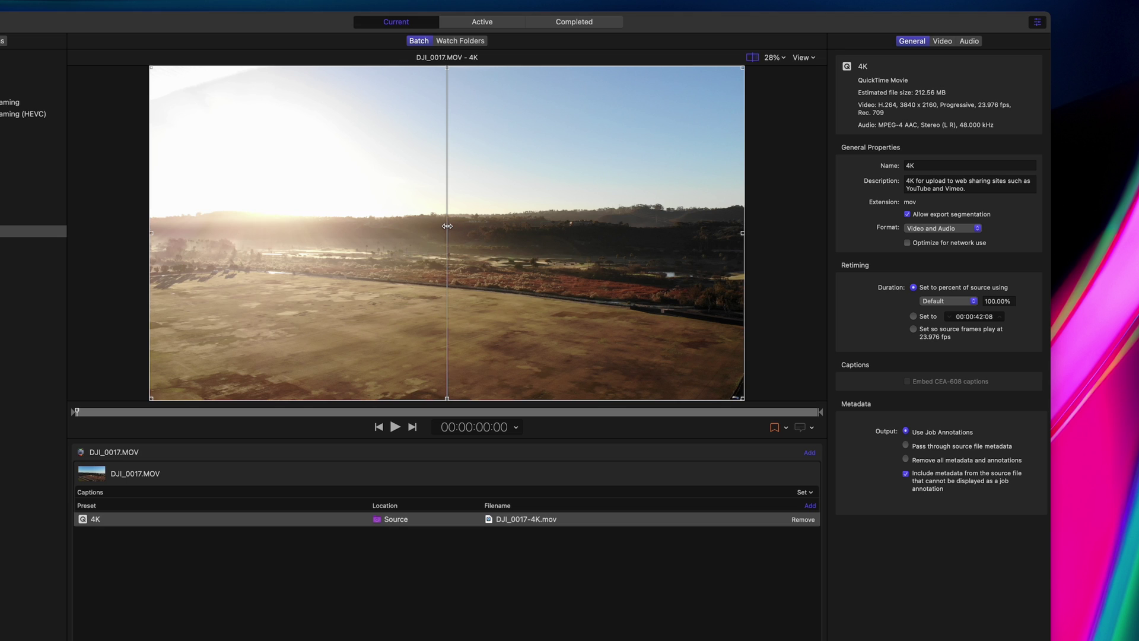
Step: Switch the 4K output's average bit rate to Custom at 2000 kbps
mouse_move(447, 226)
mouse_down()
mouse_move(674, 222)
mouse_move(229, 219)
mouse_move(460, 216)
mouse_move(447, 216)
mouse_up()
click(943, 41)
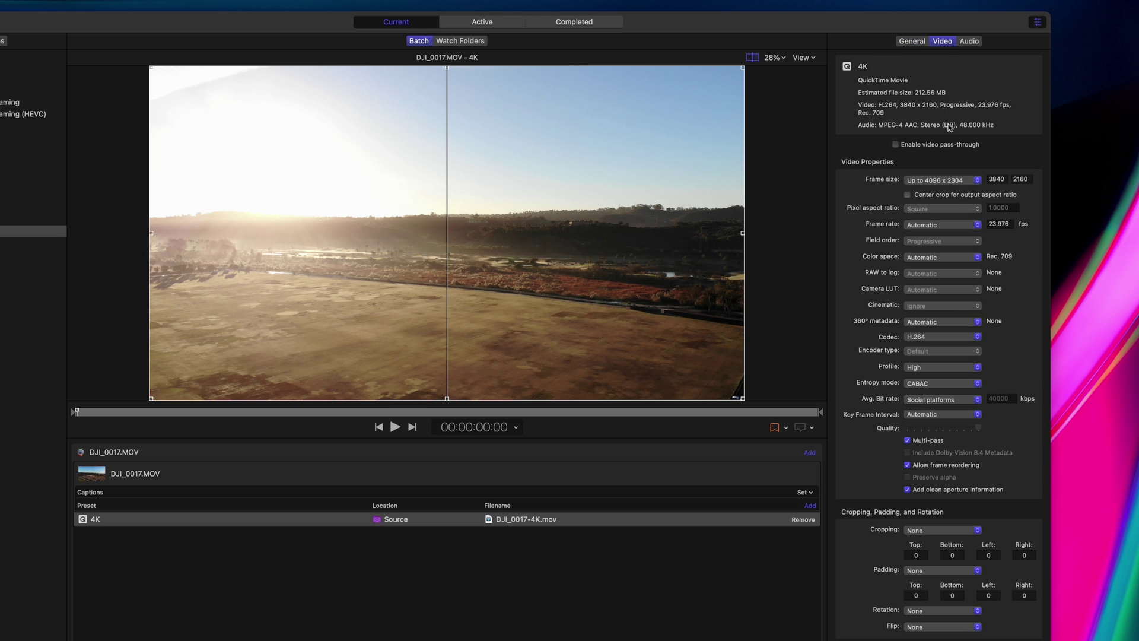
click(954, 399)
click(935, 378)
double_click(988, 400)
text(2000)
key(Return)
Step: Lower the bit rate to 200 kbps and scrub the preview to 00:00:09:13
double_click(1002, 398)
text(2)
key(Return)
mouse_move(448, 258)
mouse_down()
mouse_move(650, 260)
mouse_move(220, 263)
mouse_move(658, 262)
mouse_move(463, 261)
mouse_up()
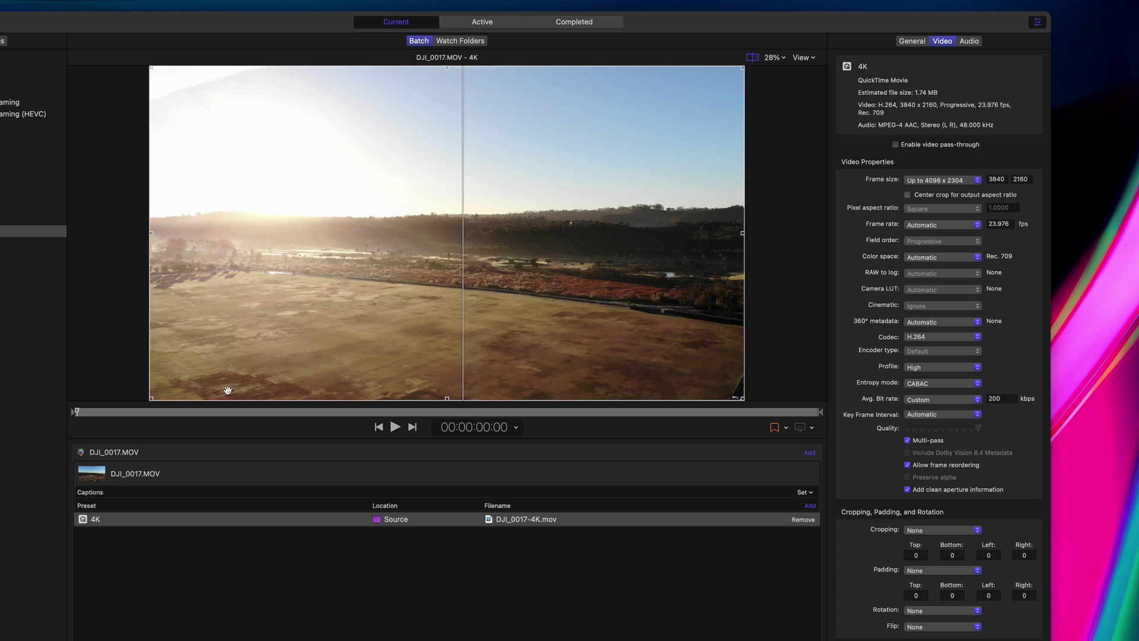
drag(92, 413, 244, 414)
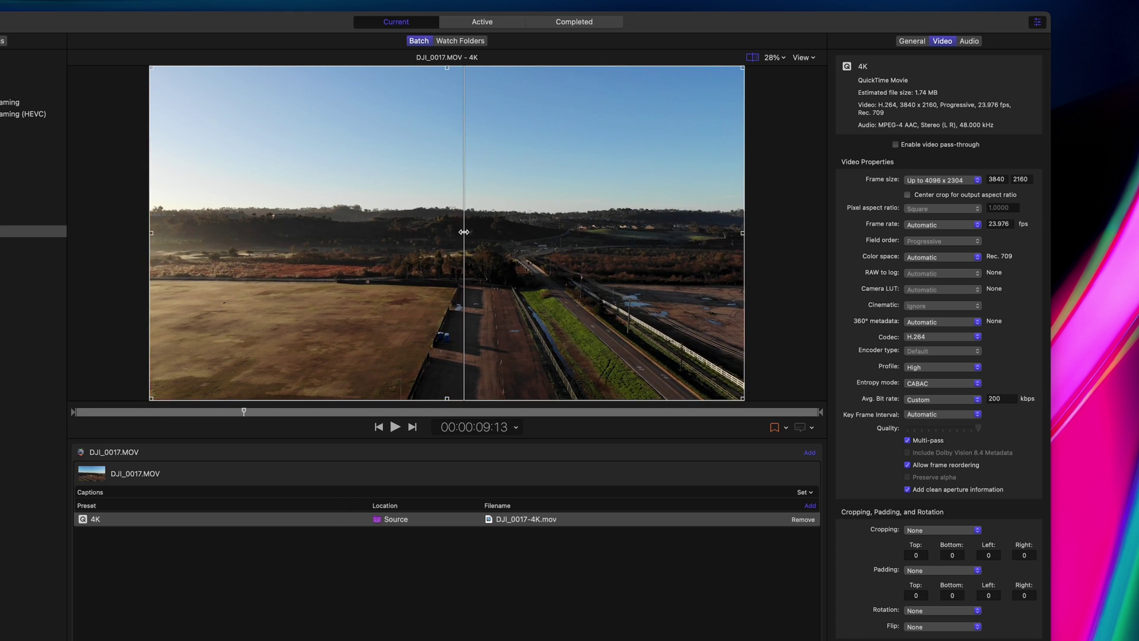
mouse_move(464, 234)
mouse_down()
mouse_move(232, 235)
mouse_move(554, 238)
mouse_move(447, 241)
mouse_up()
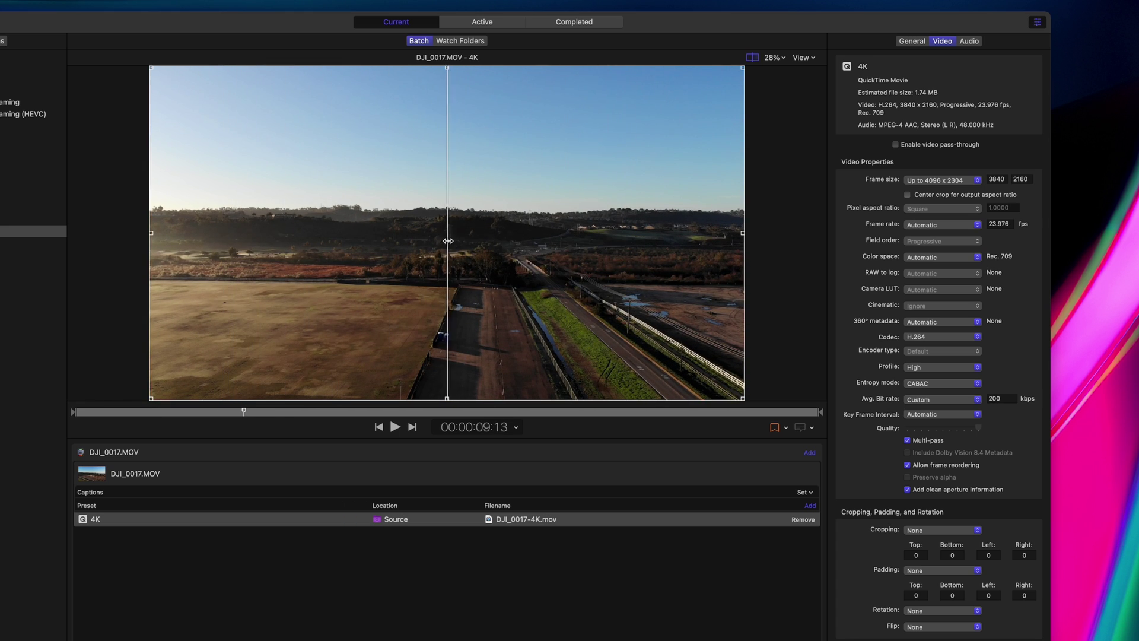
Step: Test a 5 kbps bit rate with 428 x 240 frames, viewing the preview at 100%
double_click(987, 399)
text(5)
key(Return)
click(972, 181)
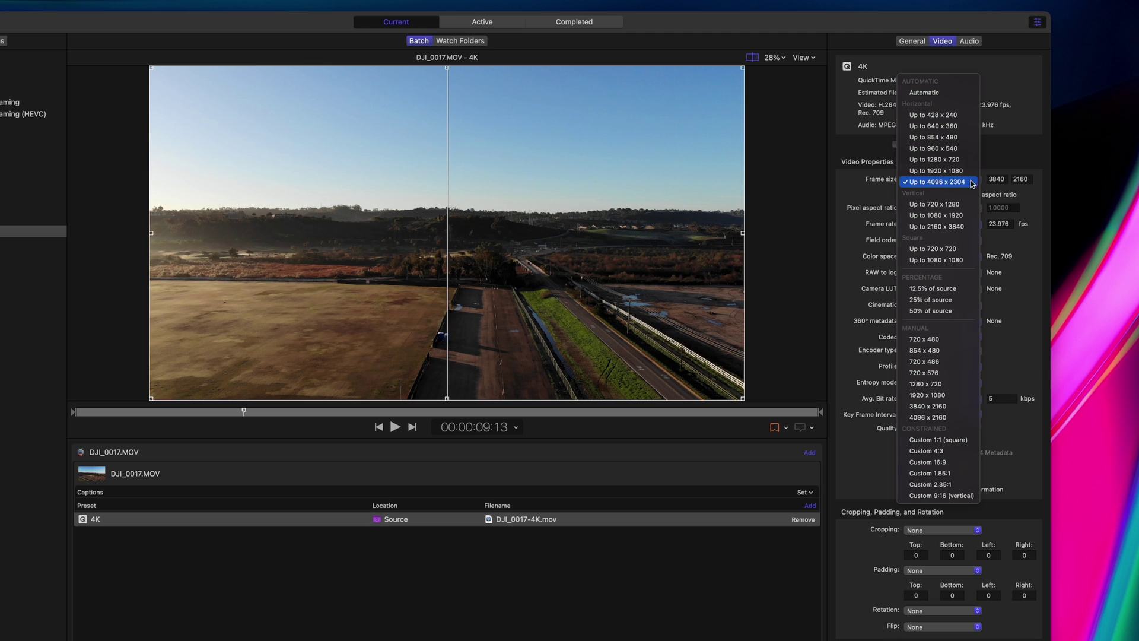
click(944, 114)
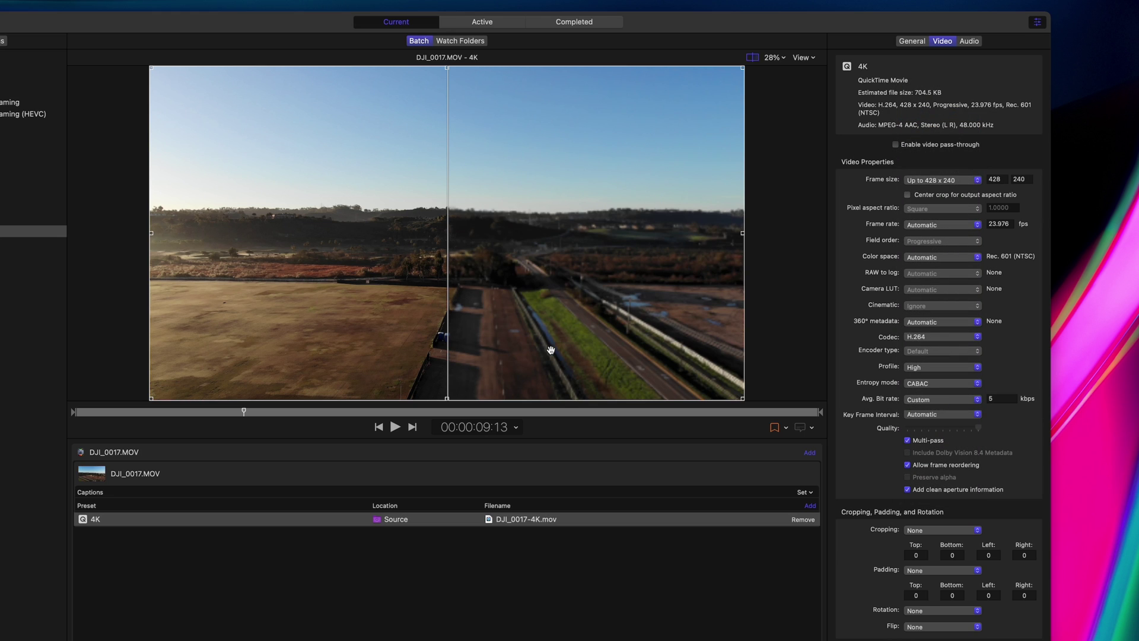
mouse_move(450, 258)
mouse_down()
mouse_move(157, 262)
mouse_move(742, 267)
mouse_move(447, 271)
mouse_up()
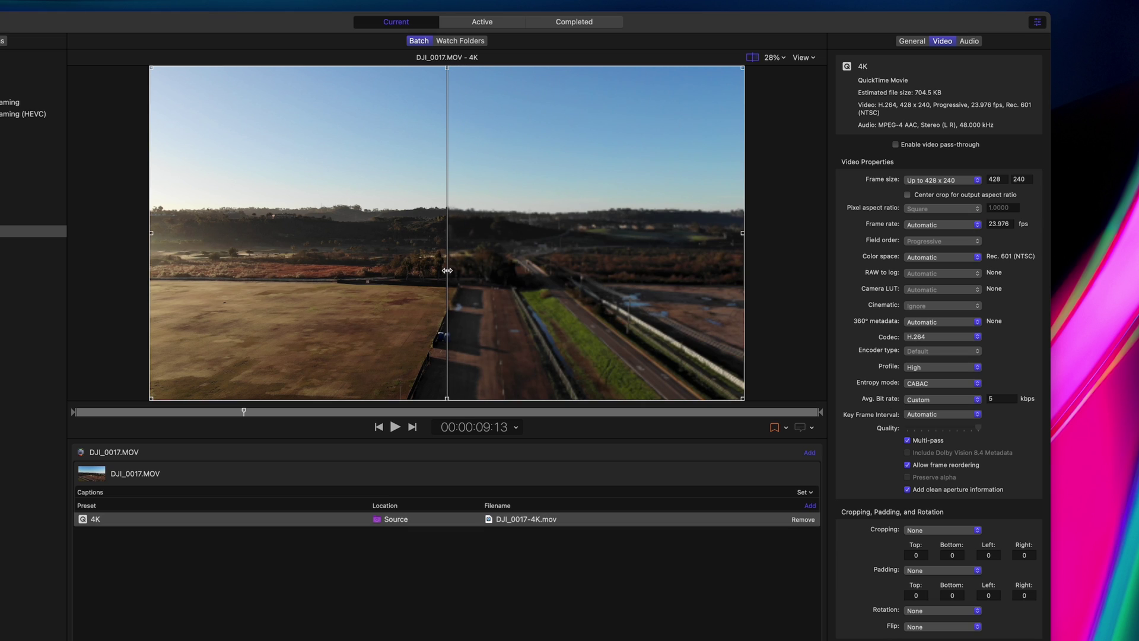
click(784, 58)
click(785, 130)
Step: Restore a 2000 kbps bit rate and set the frame size back to Automatic
click(1002, 399)
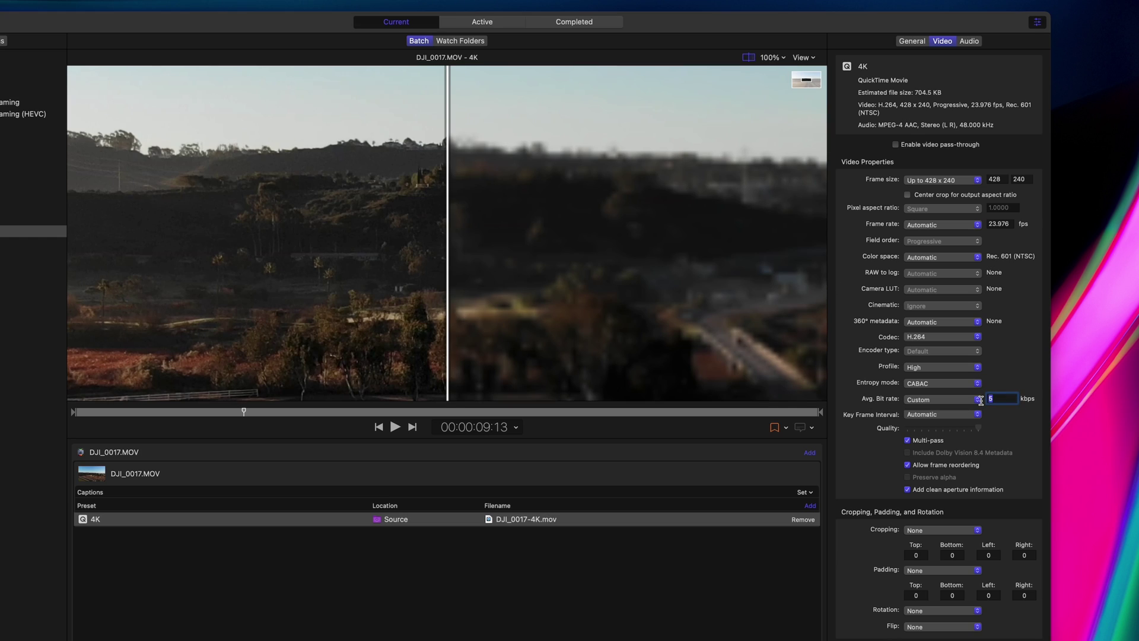
text(2000)
key(Return)
click(974, 181)
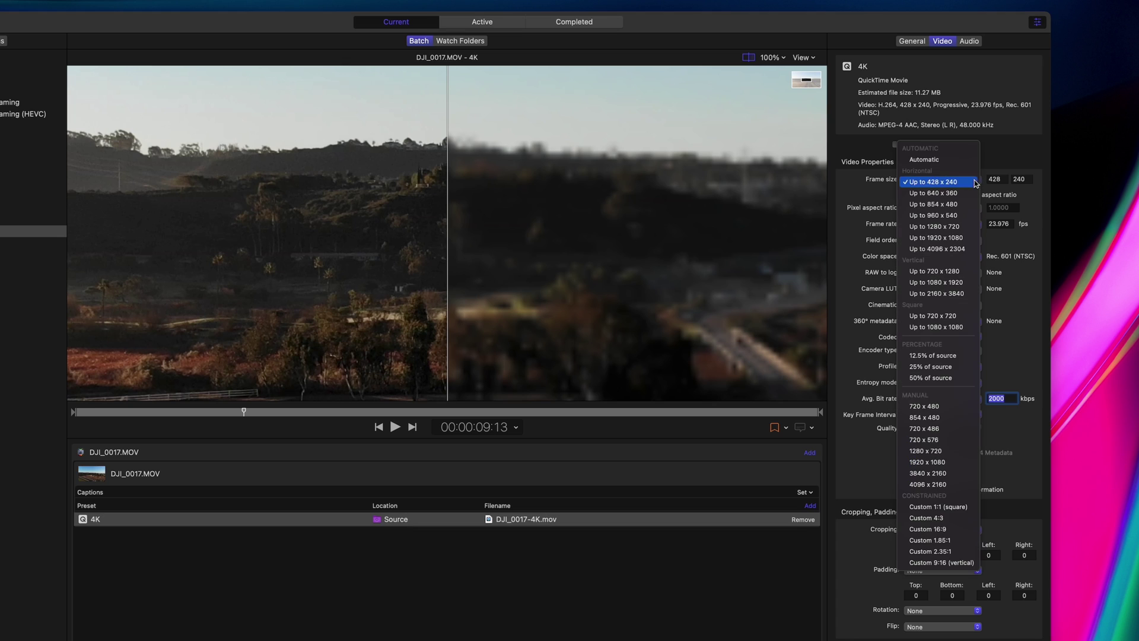
click(926, 156)
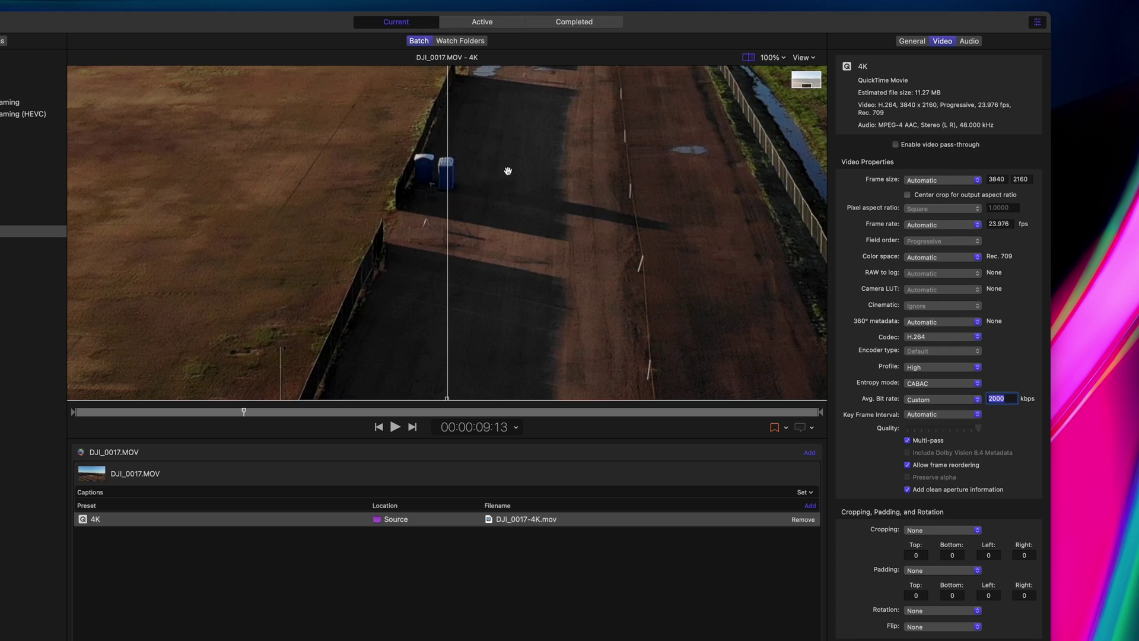
Step: Set the custom average bit rate to 500 kbps and compare source and output
drag(448, 231, 495, 259)
text(500)
key(Return)
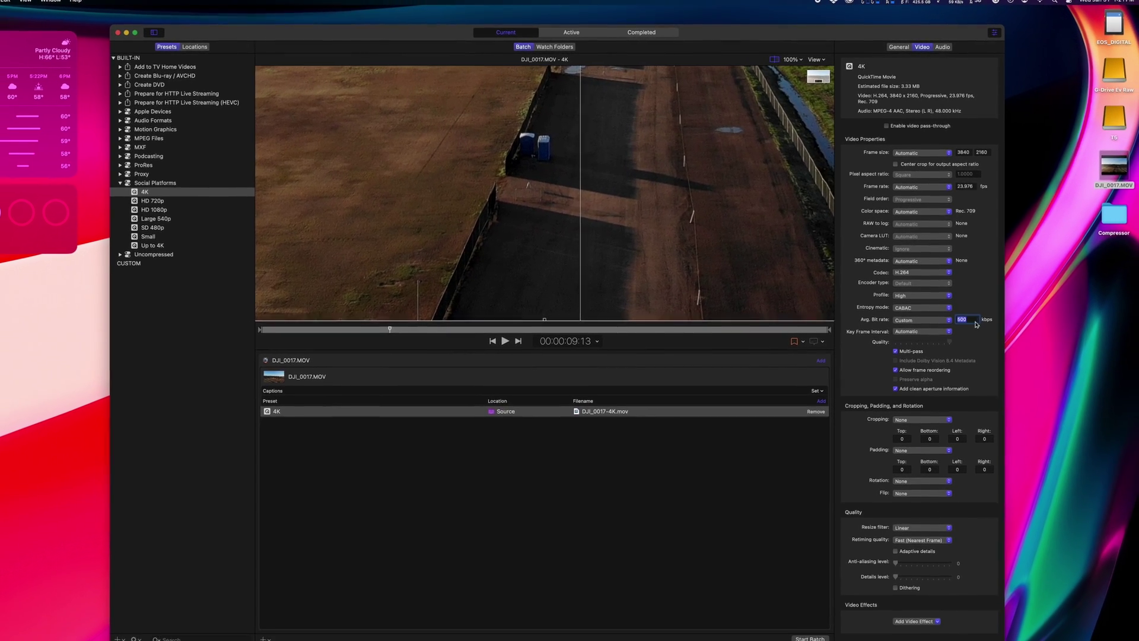
click(818, 261)
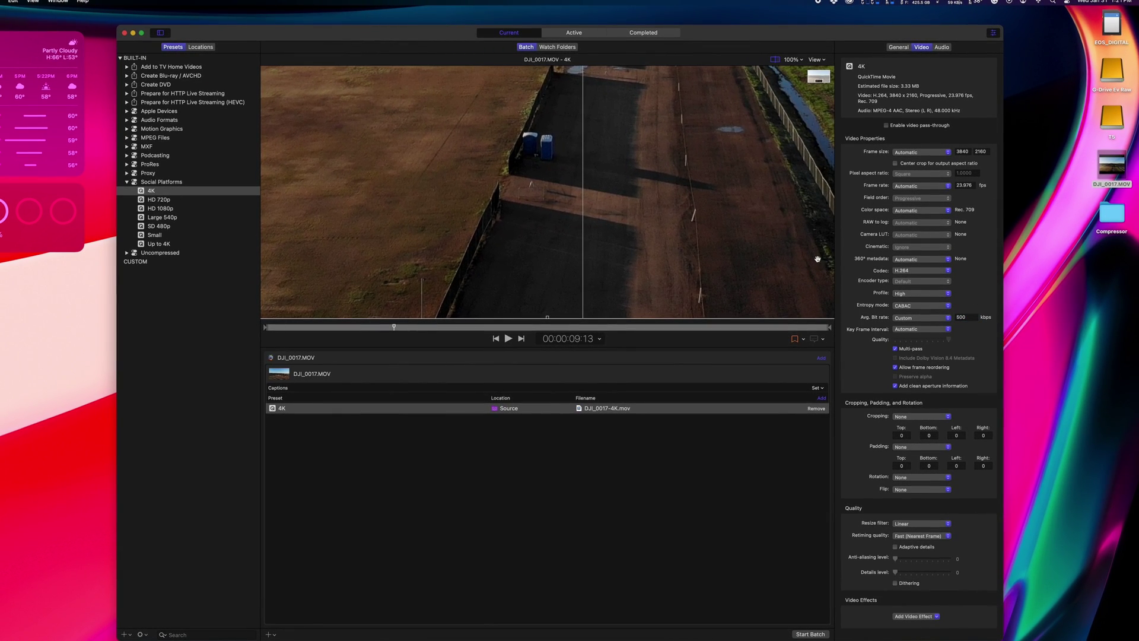
mouse_move(584, 190)
mouse_down()
mouse_move(405, 192)
mouse_move(596, 193)
mouse_up()
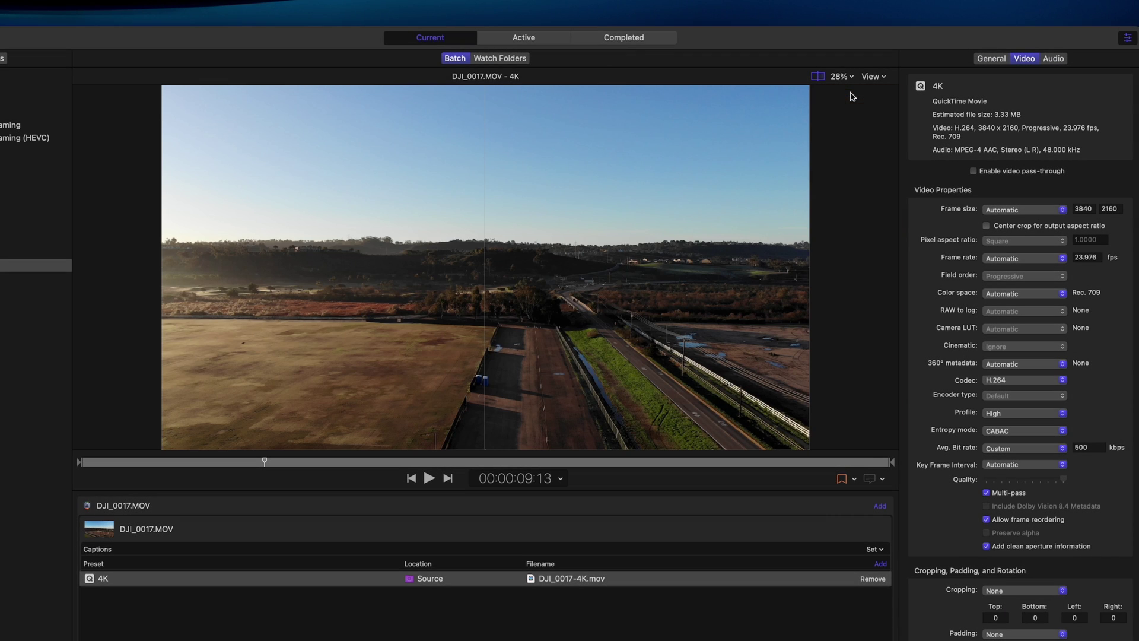
click(871, 77)
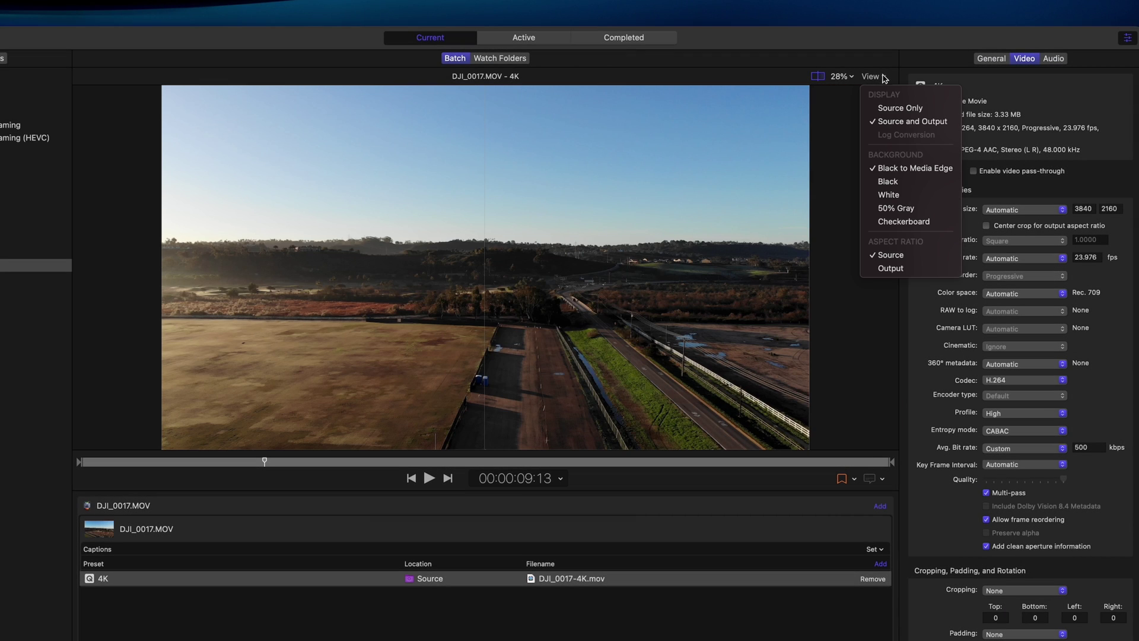
Step: Set the preview to Source and Output with a checkerboard background
click(890, 108)
click(880, 78)
click(911, 121)
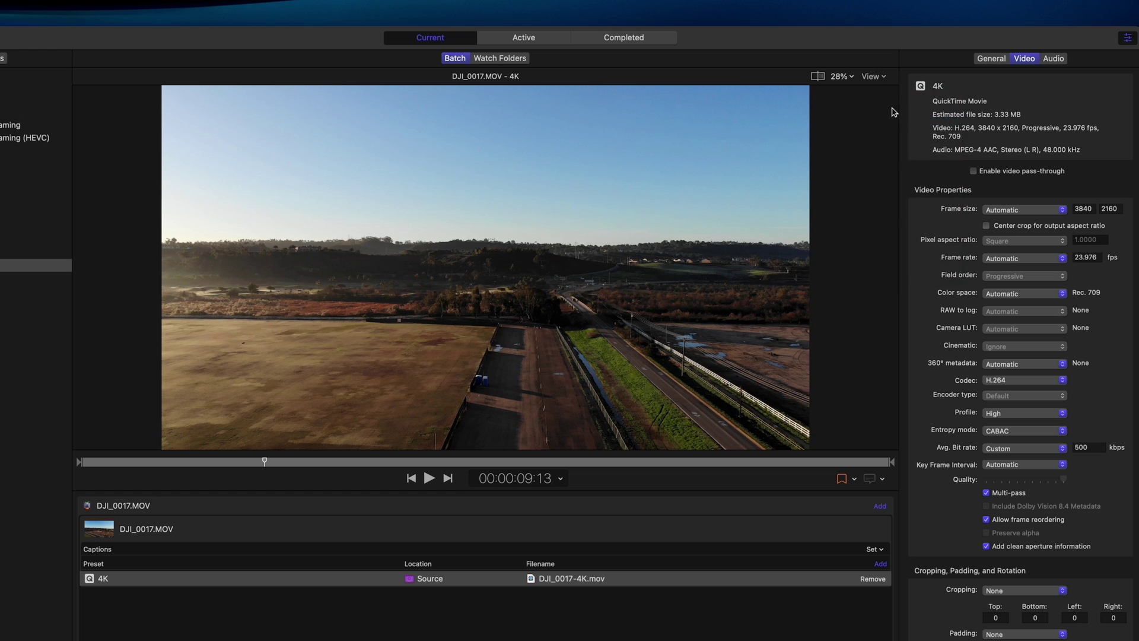
click(884, 77)
click(905, 222)
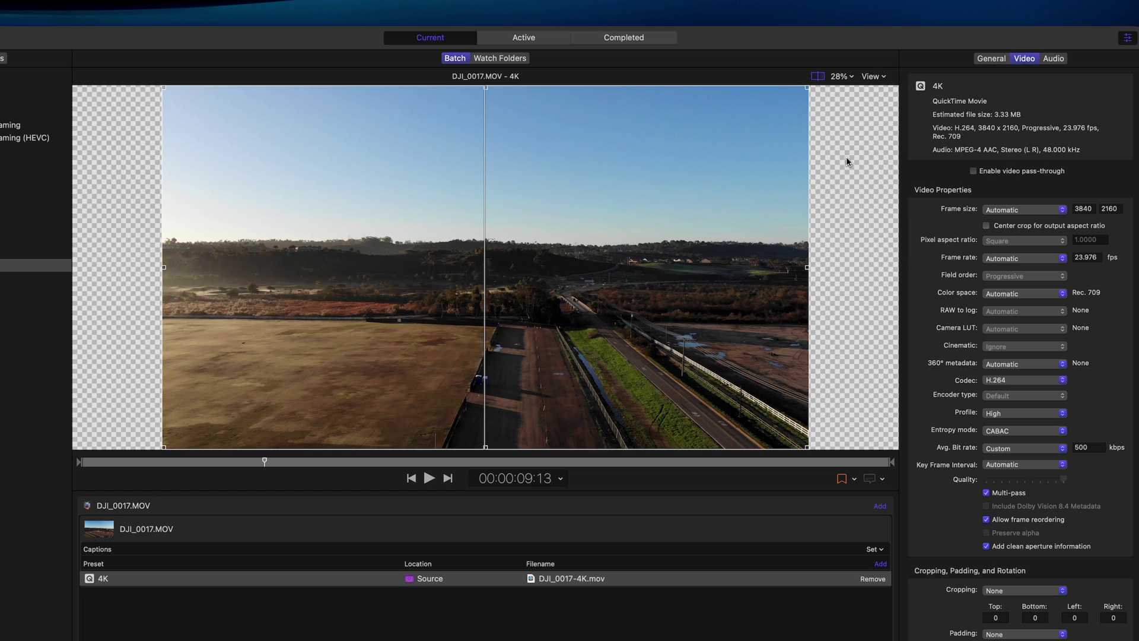
click(884, 78)
click(886, 77)
drag(807, 269, 884, 267)
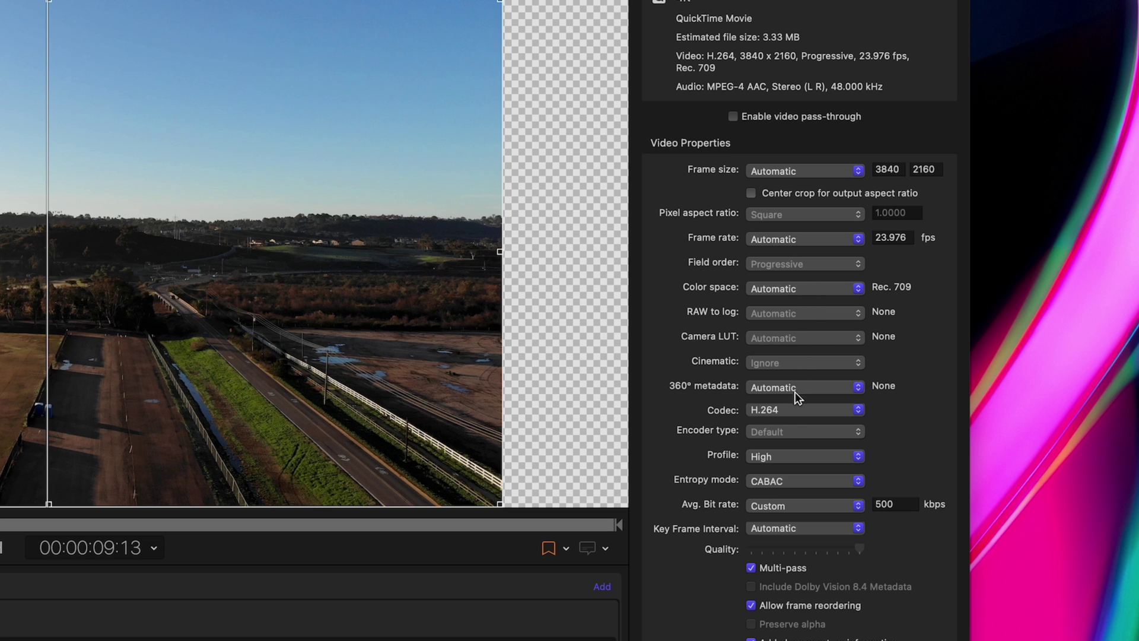
Step: Keep the H.264 codec and return the average bit rate to Social platforms
click(798, 409)
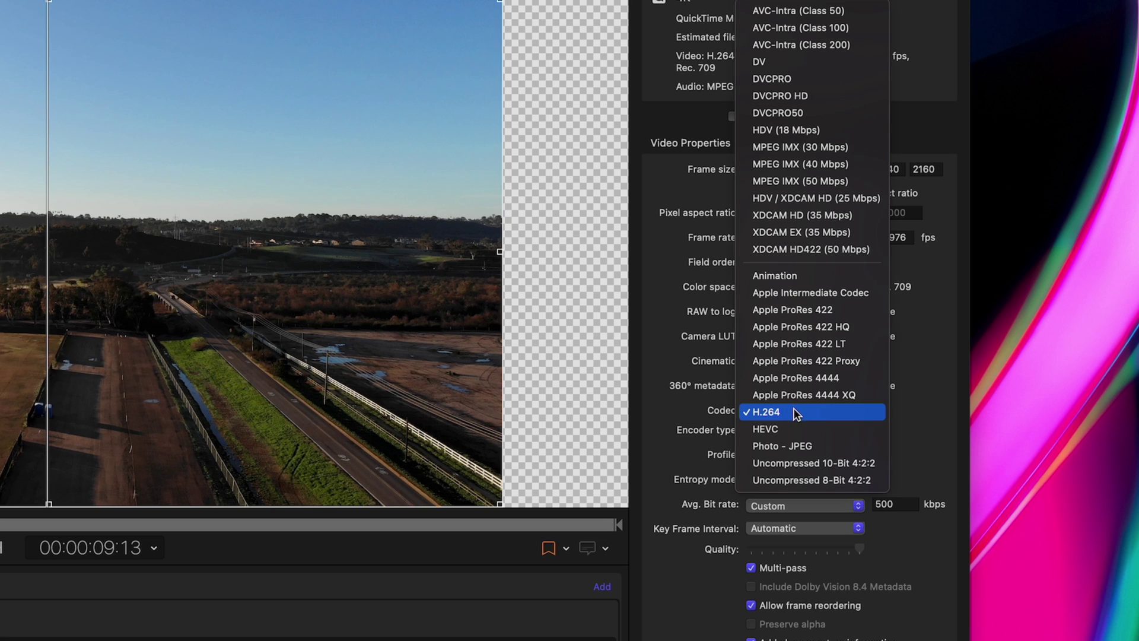
click(707, 398)
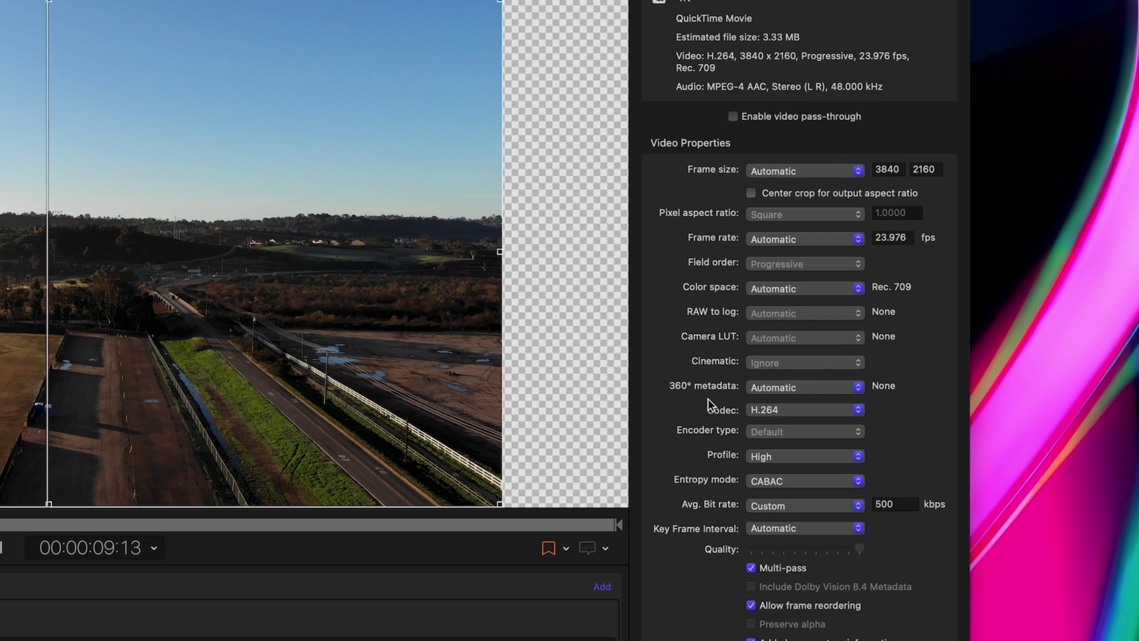
click(808, 508)
click(812, 542)
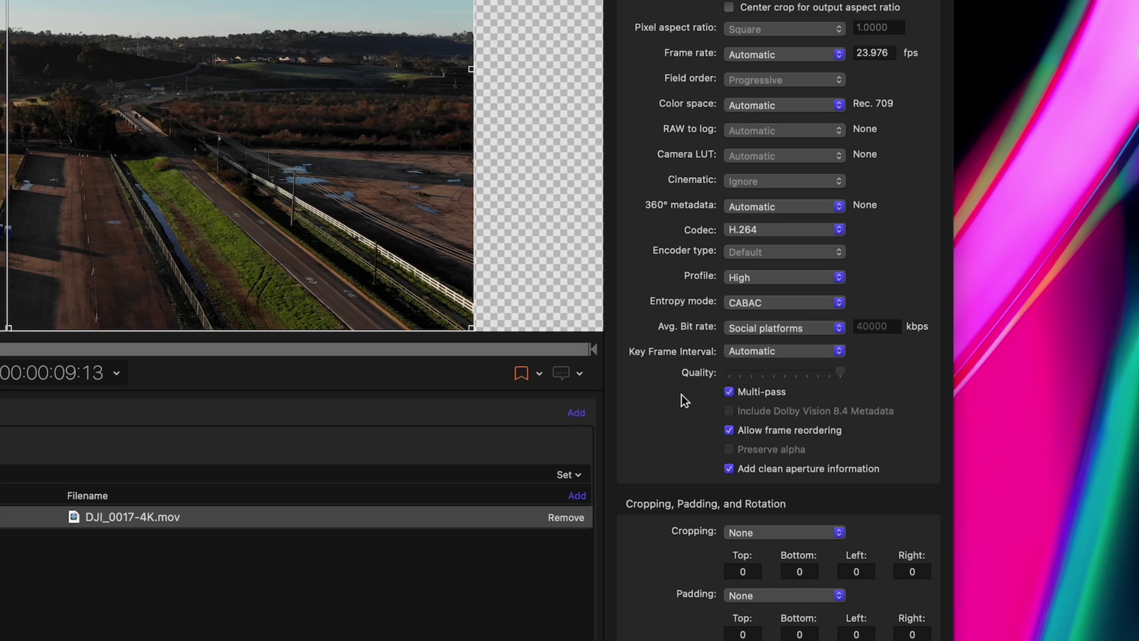
Step: Enter a 250-pixel top and bottom crop, then undo it
click(731, 573)
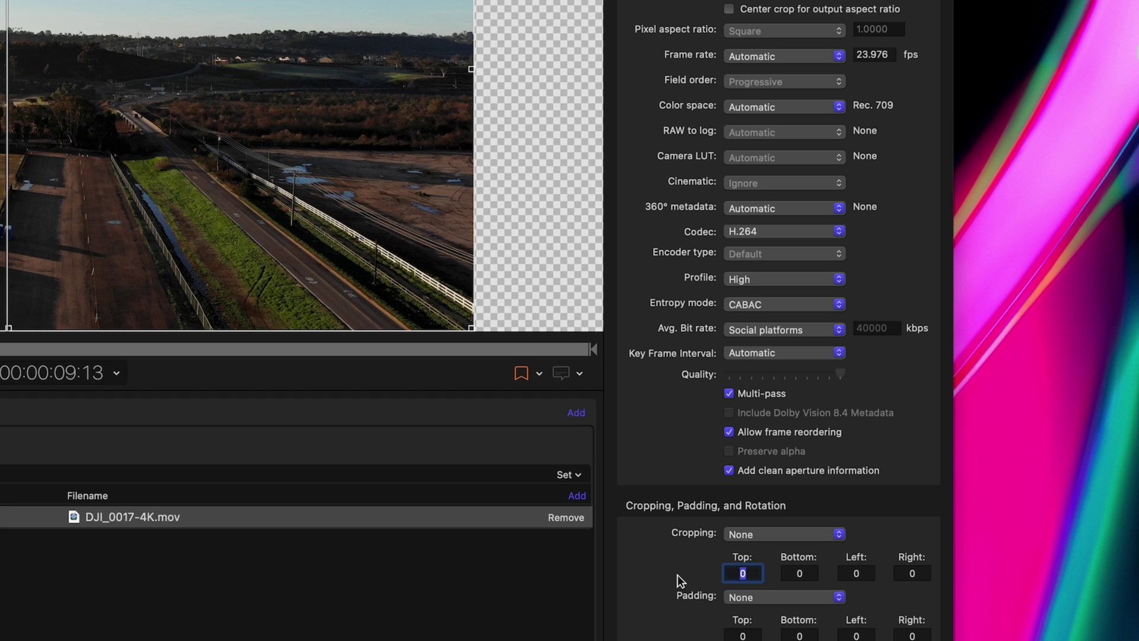
text(250)
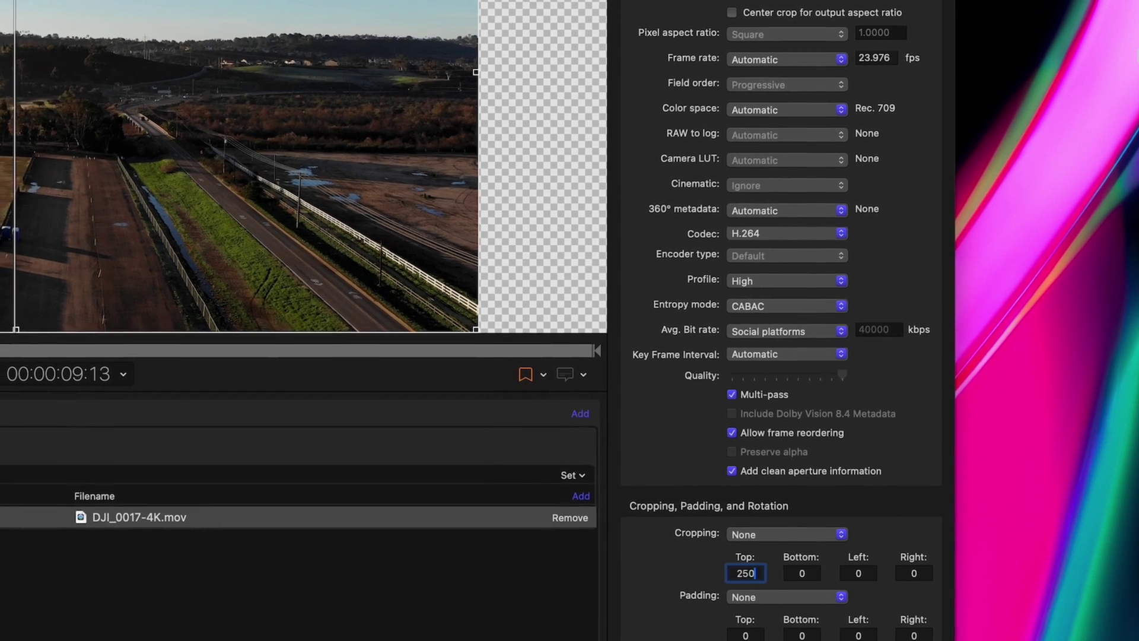
key(Tab)
text(250)
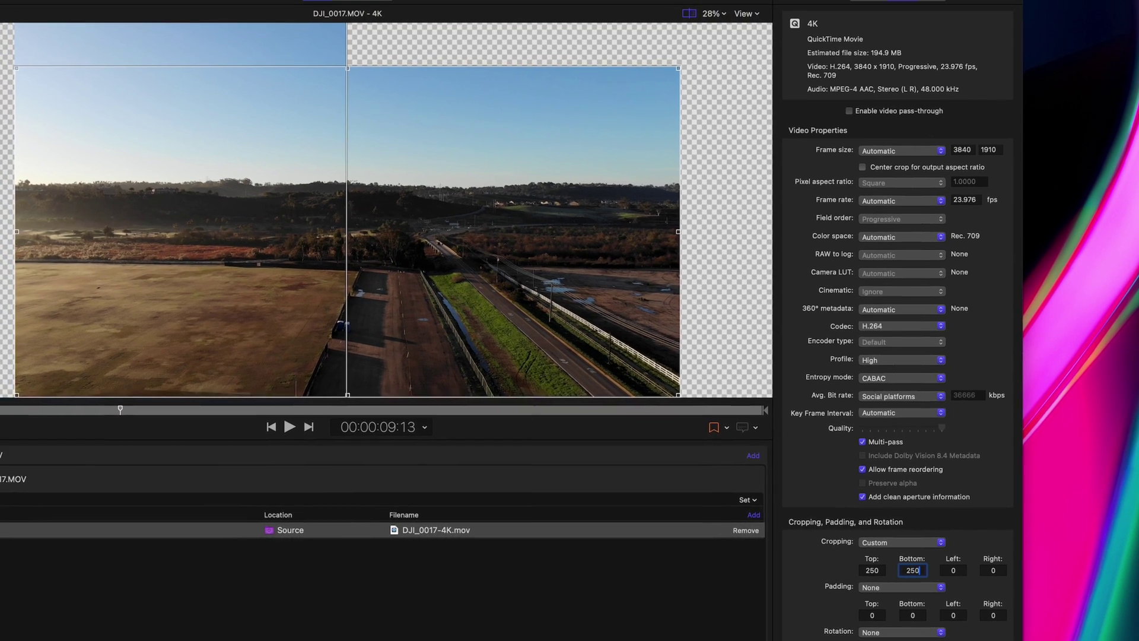
key(Return)
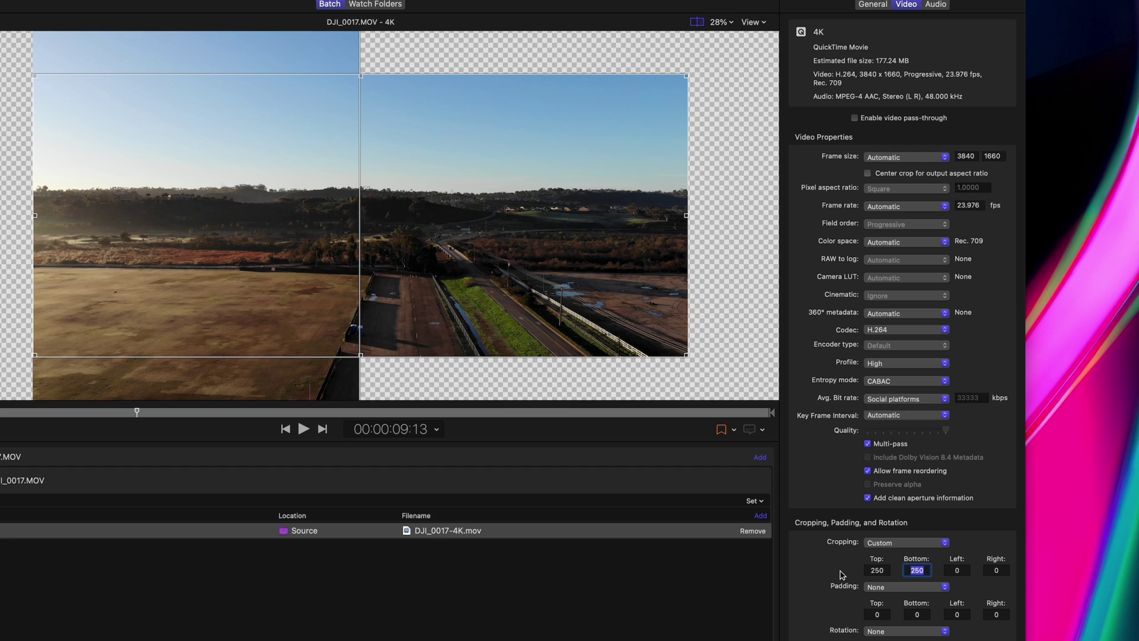
key(super+z)
key(super+z)
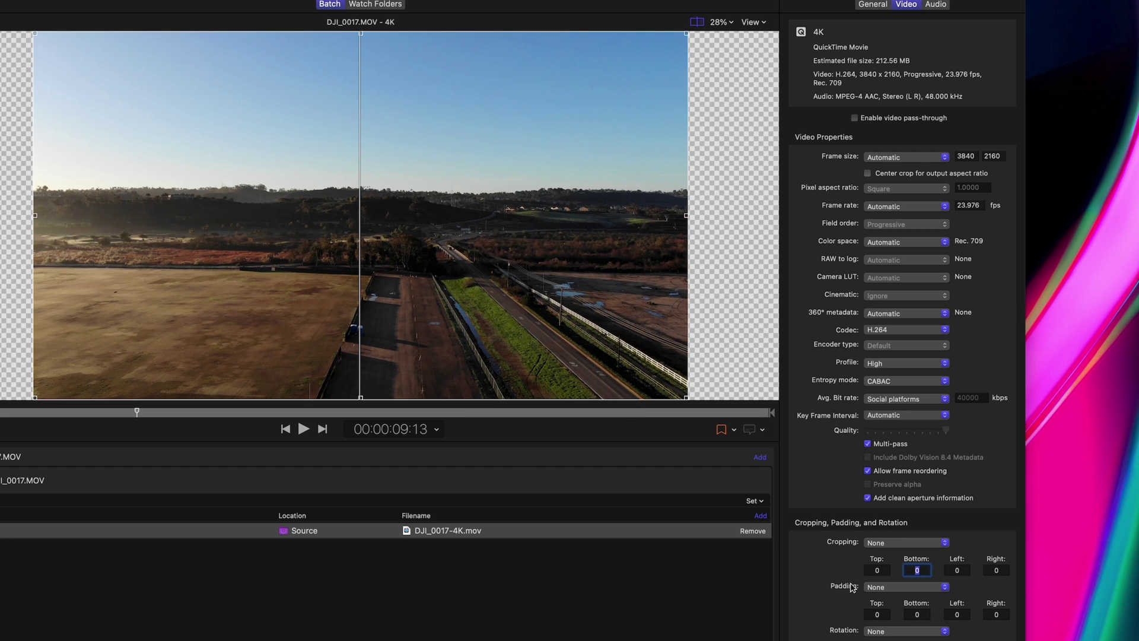
Step: Try 250-pixel top and bottom padding in the preview, then undo back to None
click(884, 587)
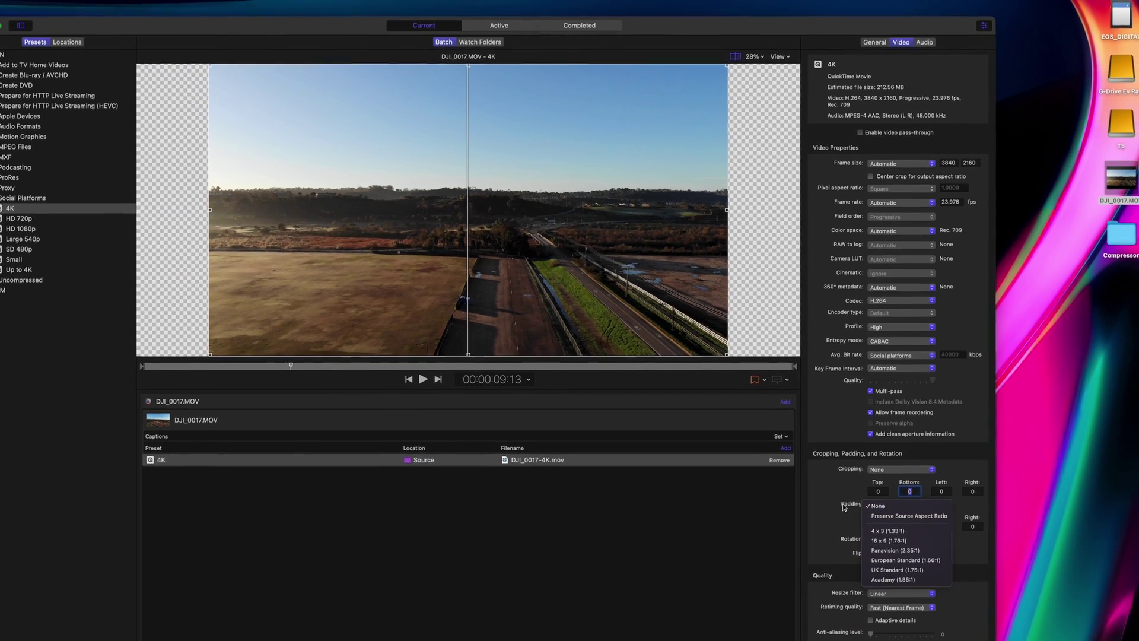
click(844, 508)
click(878, 527)
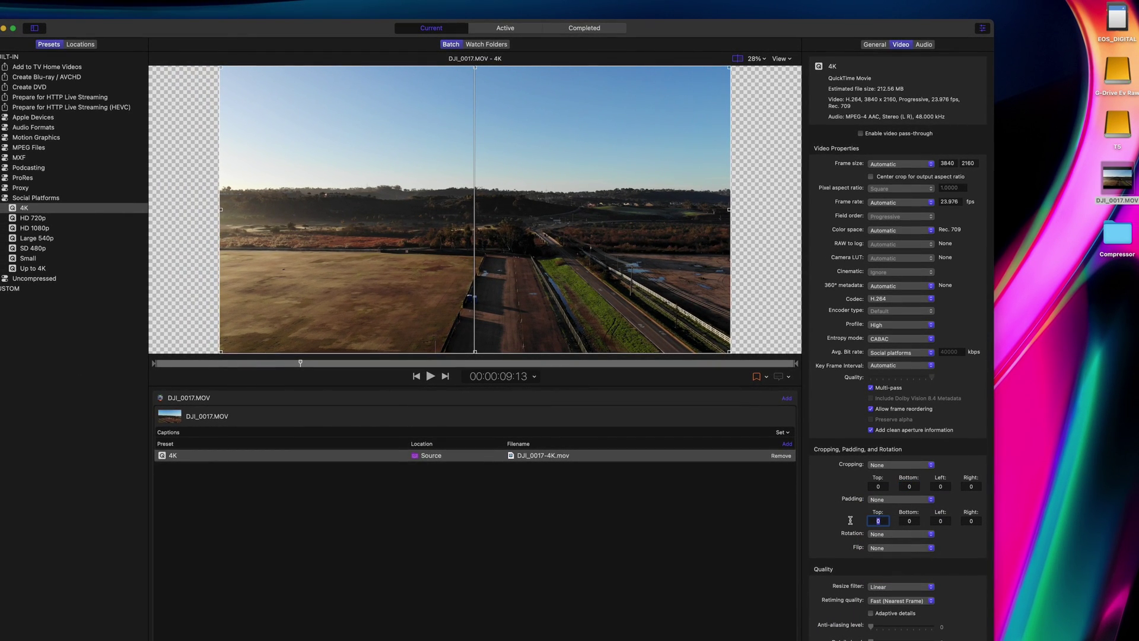
text(250)
key(Tab)
text(250)
key(Return)
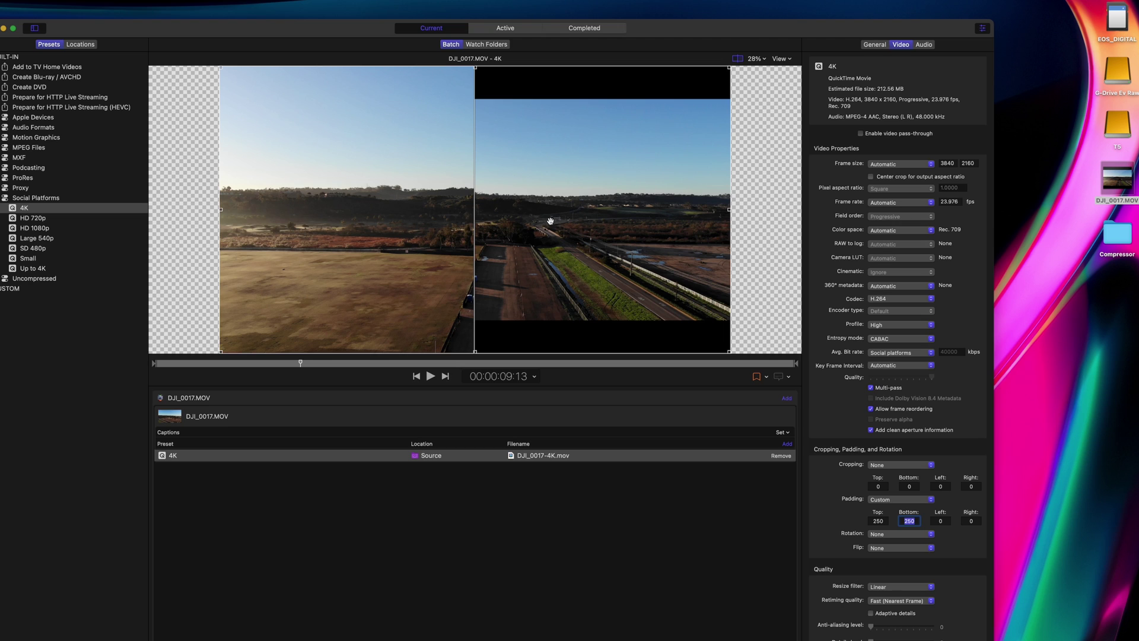
mouse_move(470, 219)
mouse_down()
mouse_move(163, 215)
mouse_move(729, 236)
mouse_move(668, 215)
mouse_move(159, 222)
mouse_move(475, 235)
mouse_up()
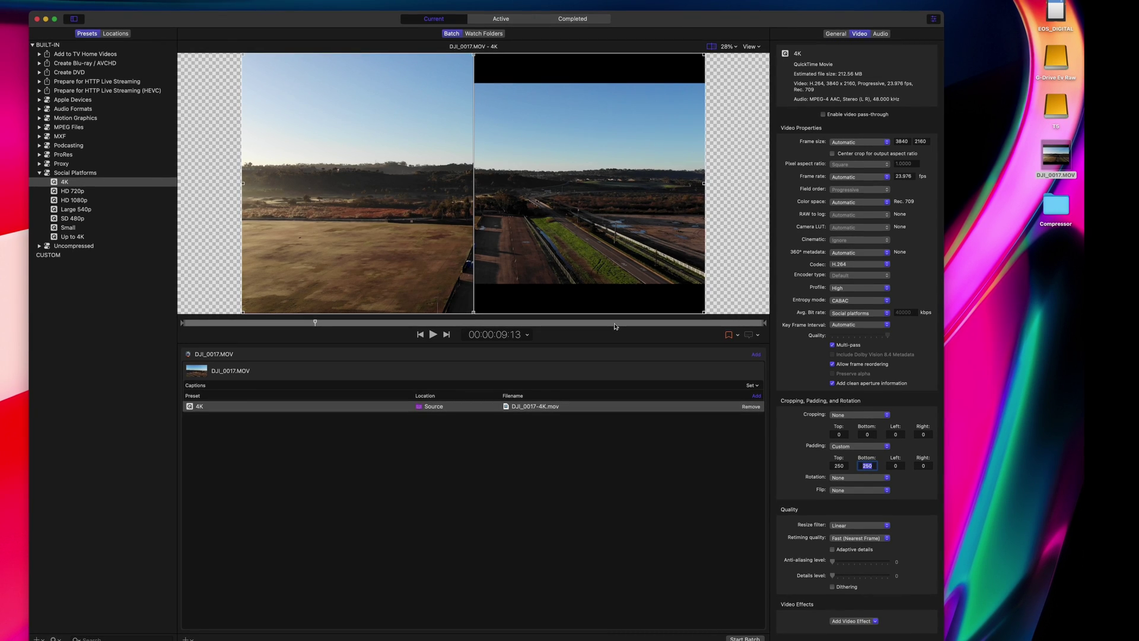
key(super+z)
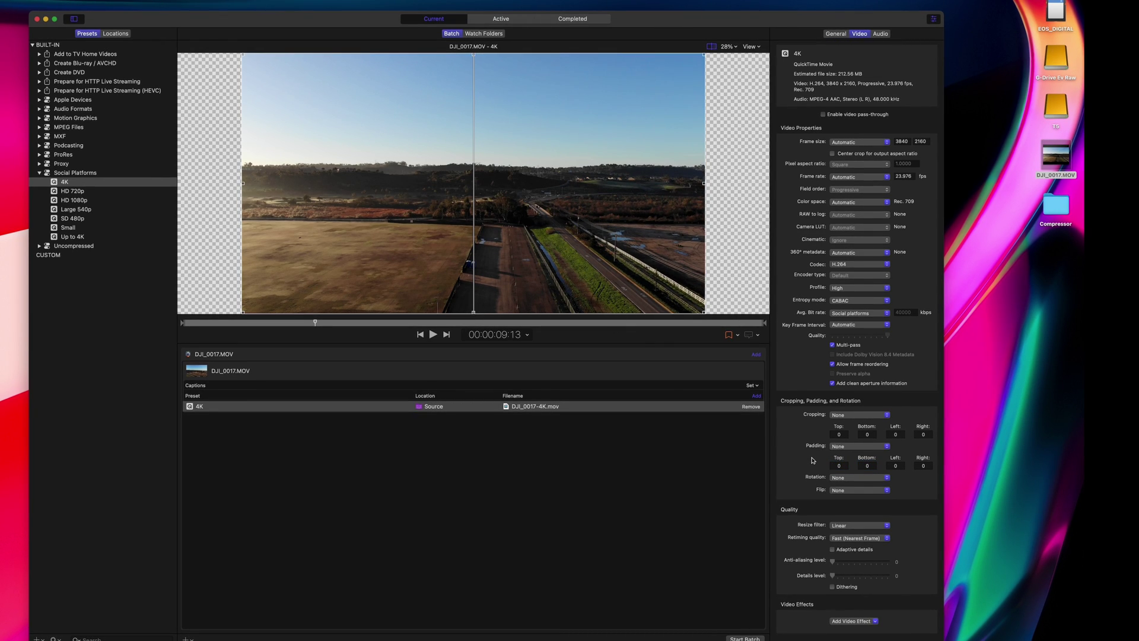
click(842, 478)
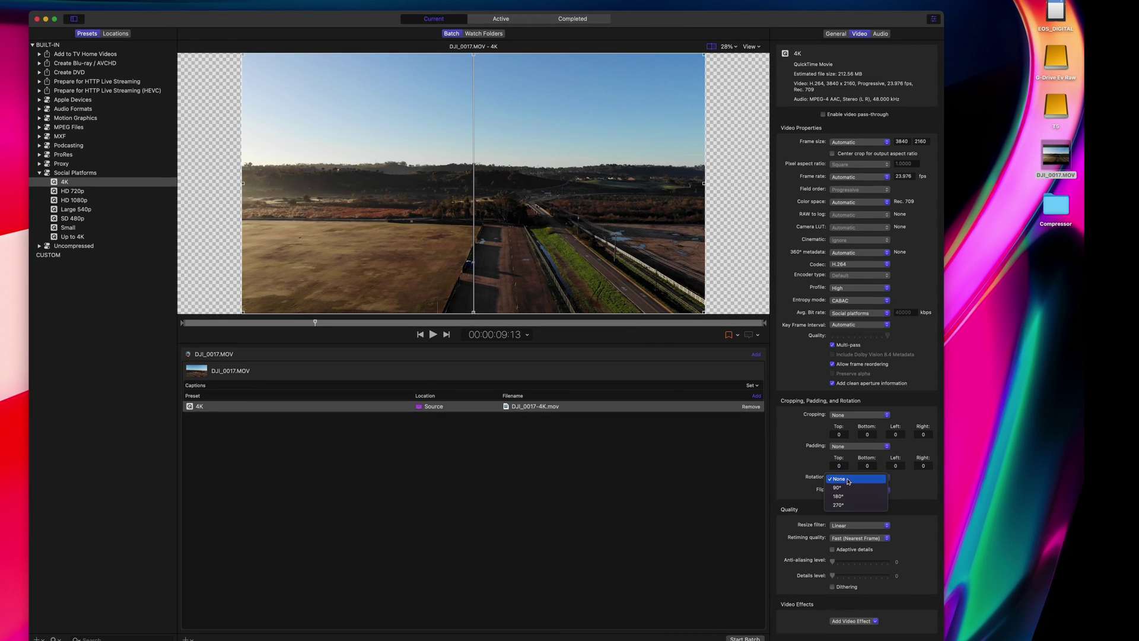
click(848, 488)
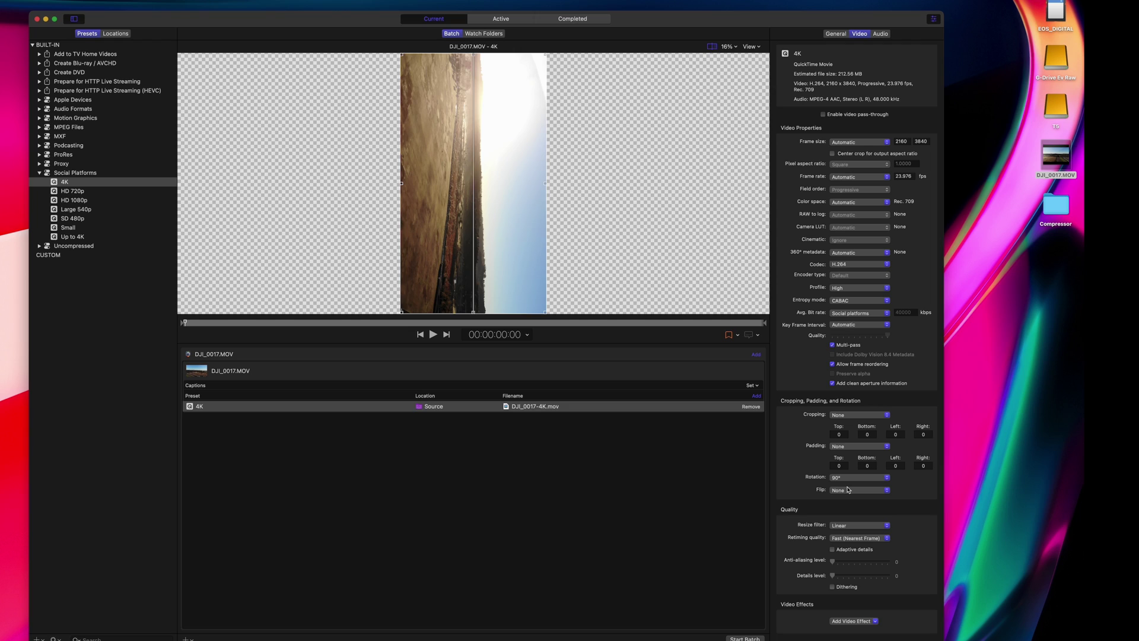
click(848, 478)
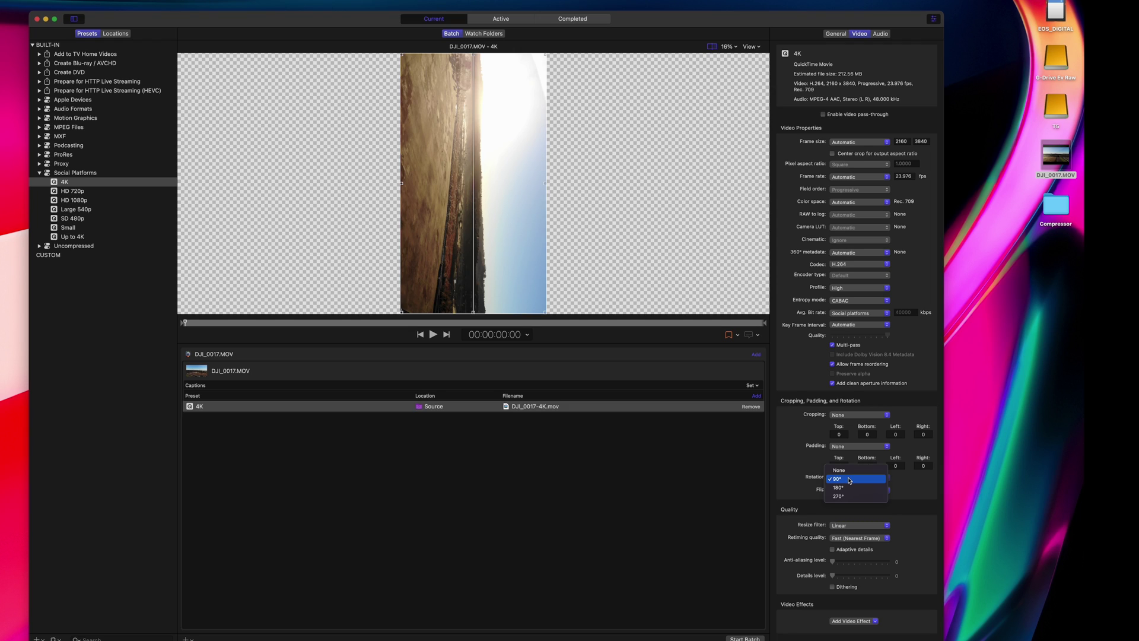
click(850, 468)
click(852, 494)
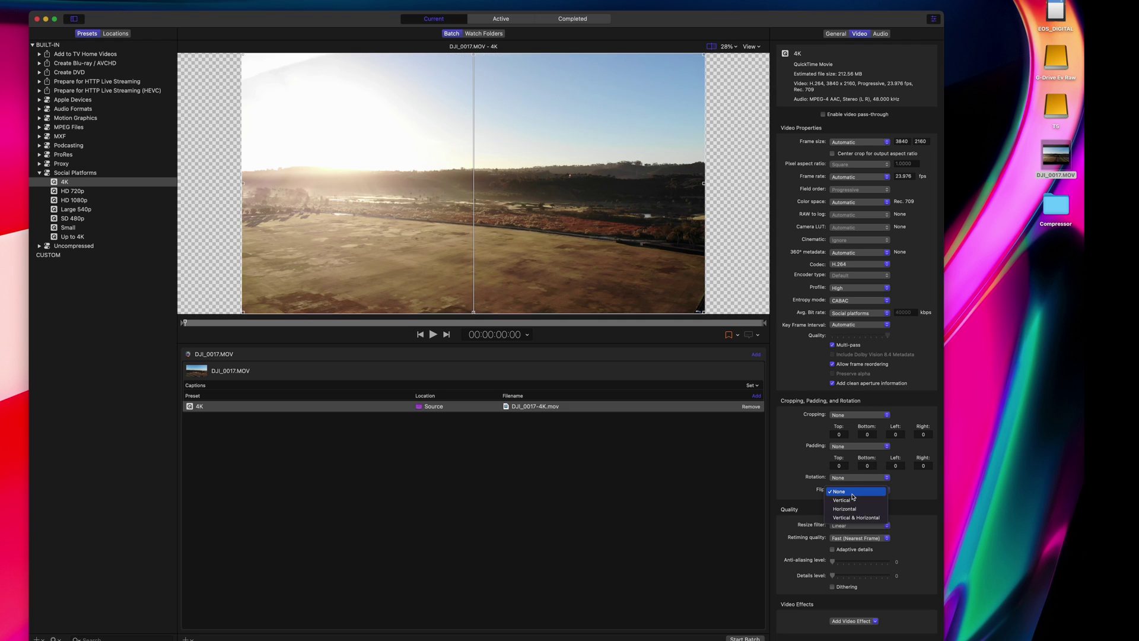
click(852, 500)
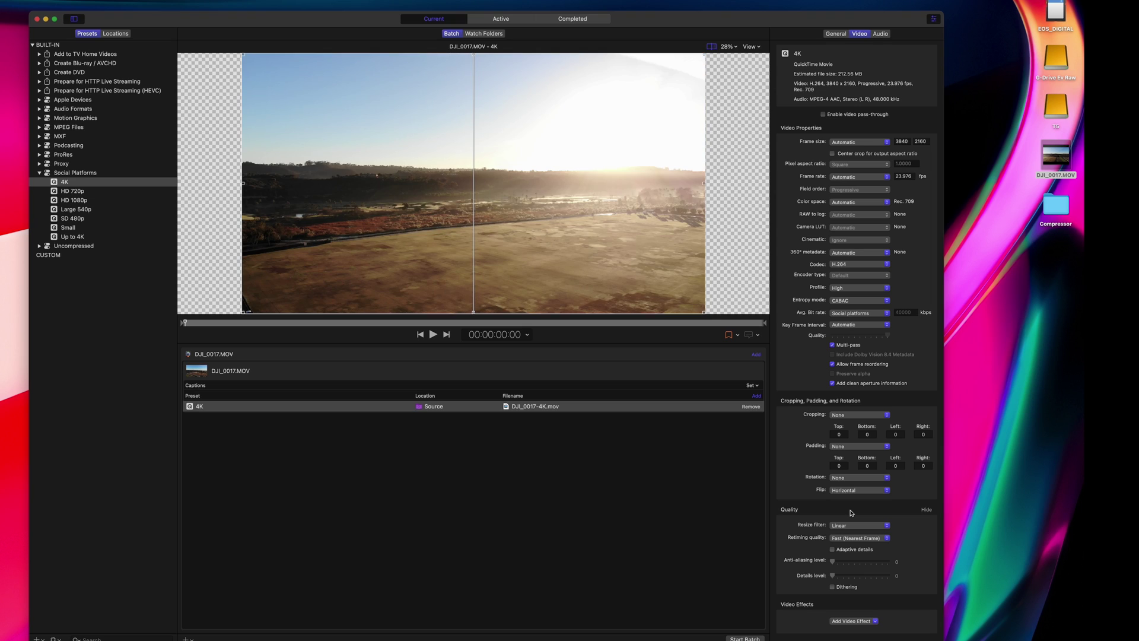
click(853, 492)
click(854, 487)
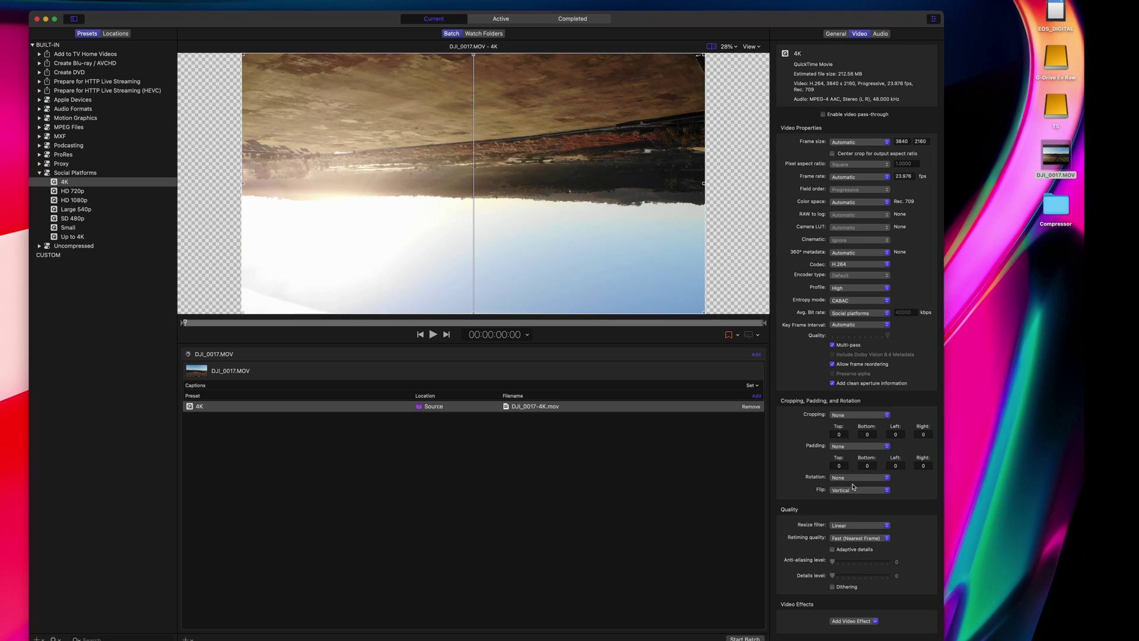
click(853, 488)
click(854, 485)
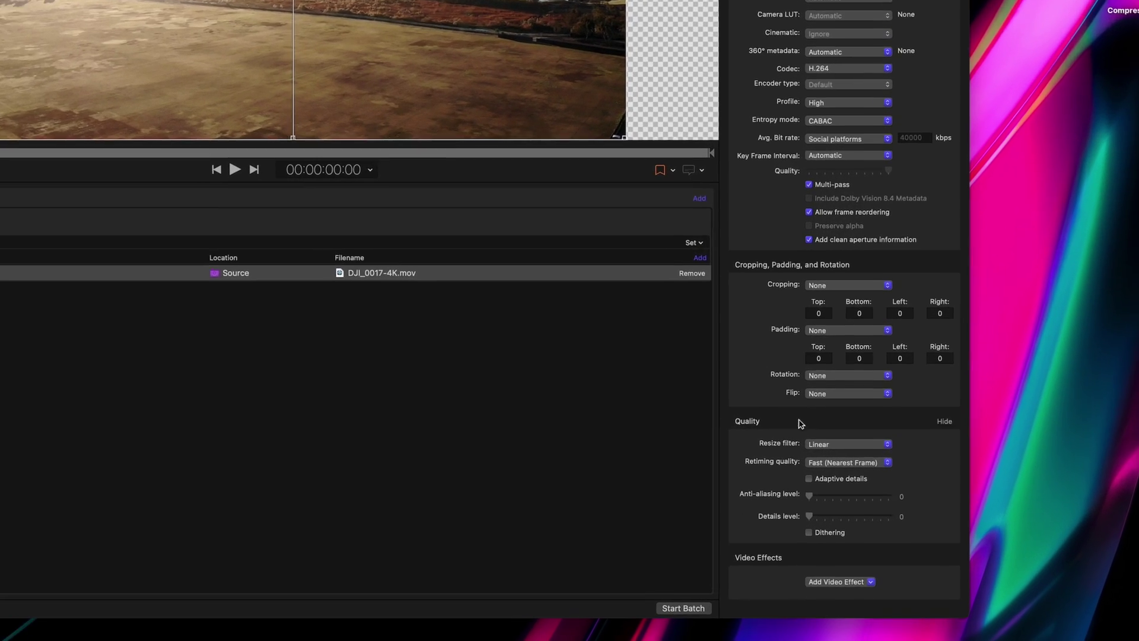
click(855, 526)
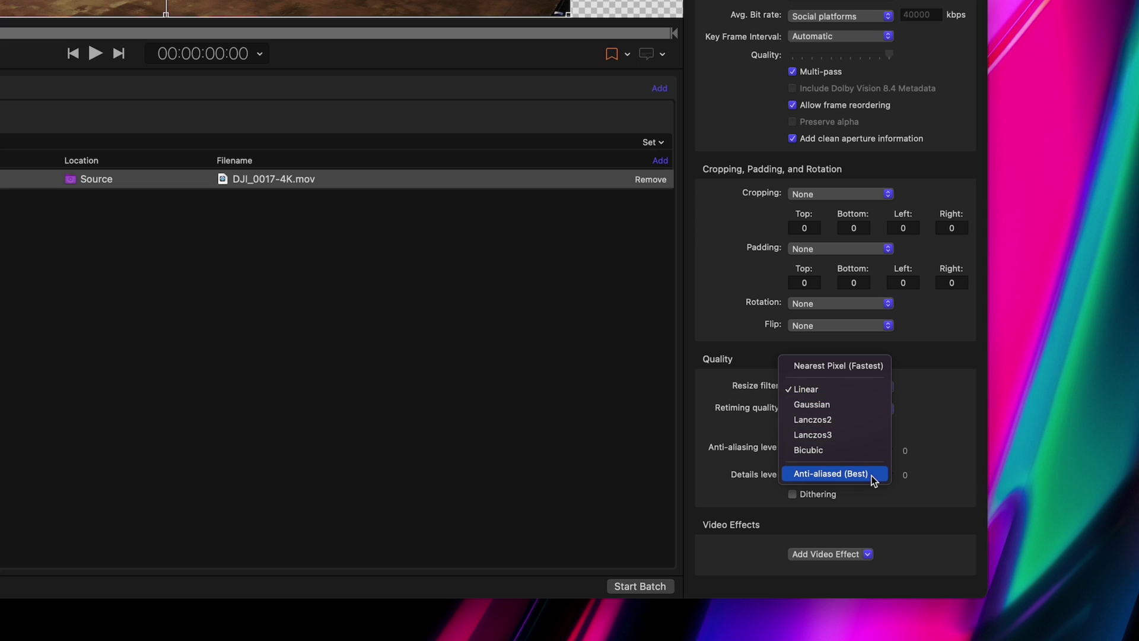
Step: Set the 4K output's resize filter to Anti-aliased (Best) and retiming quality to Best (Motion Compensated)
click(831, 474)
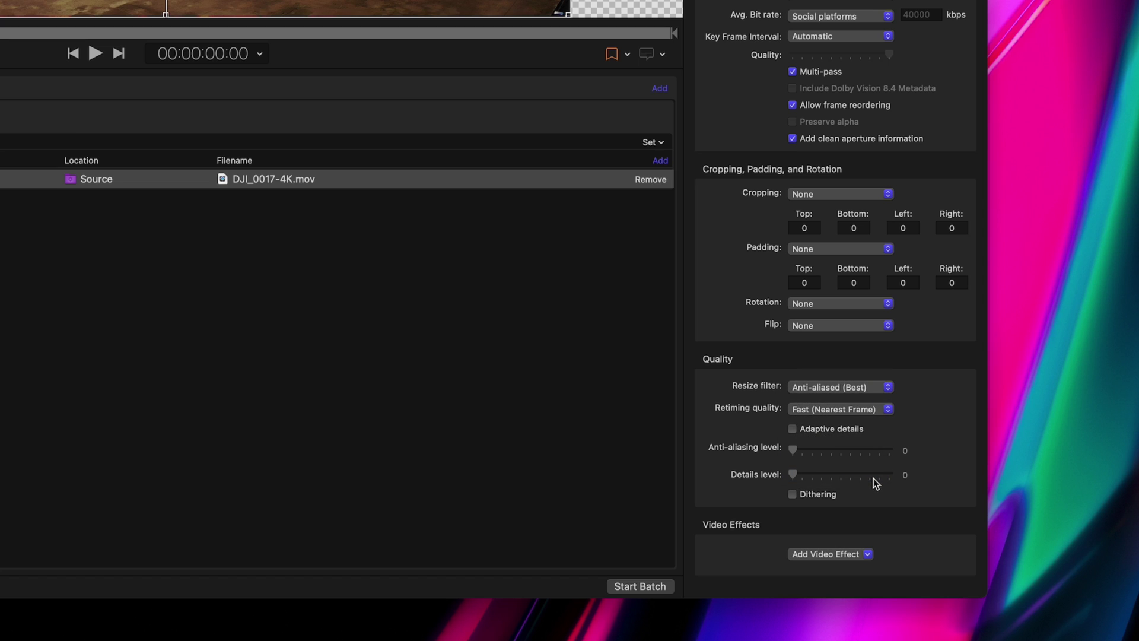
click(888, 409)
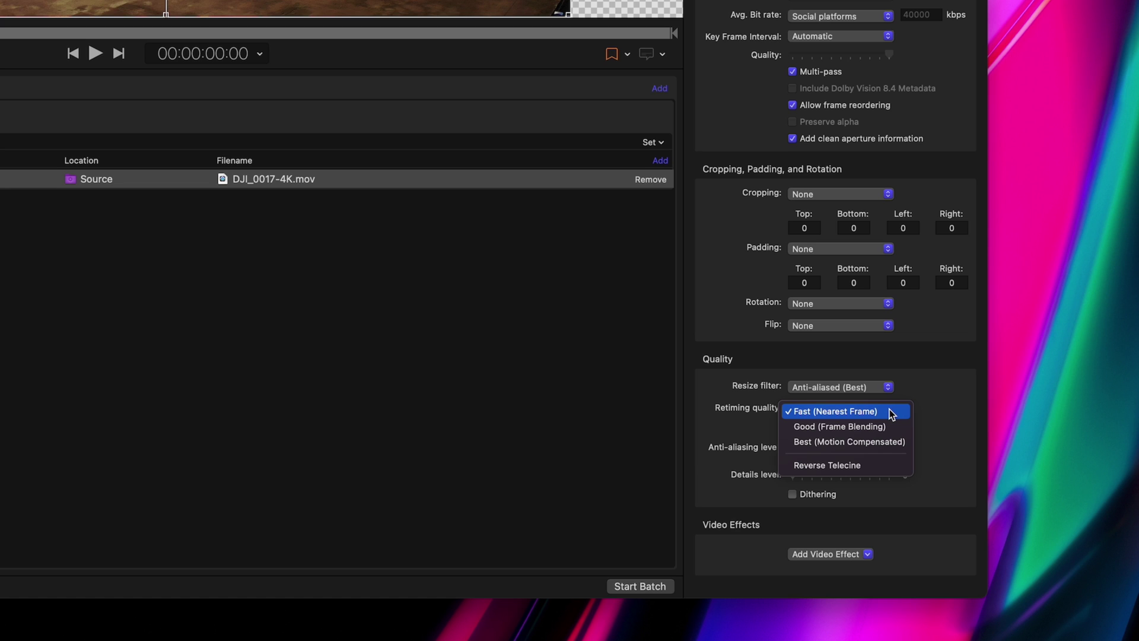
click(884, 441)
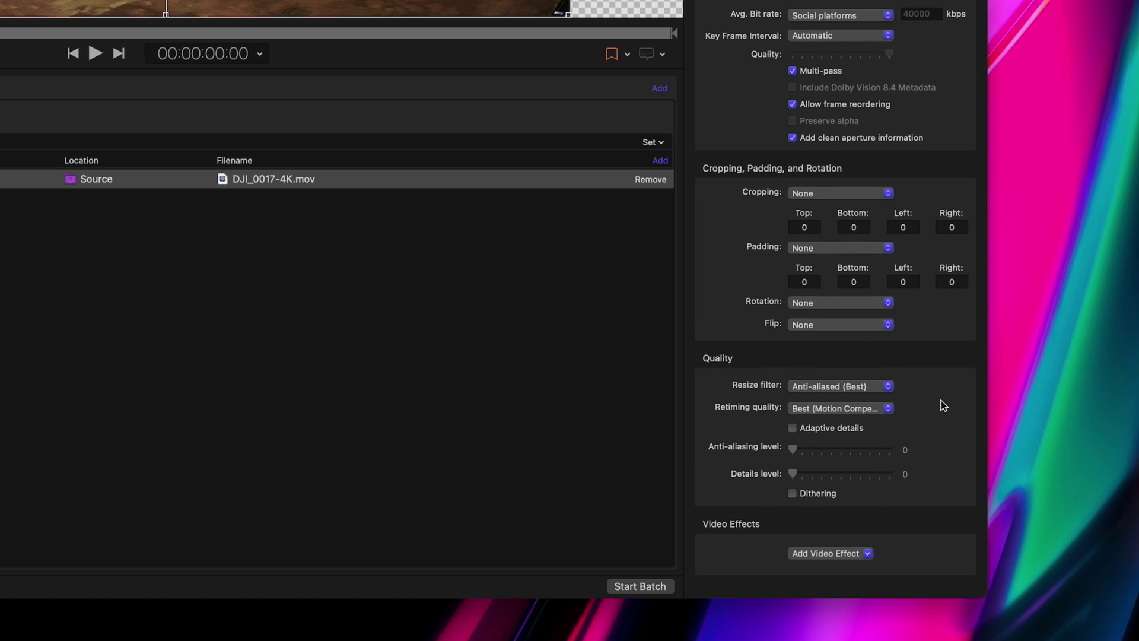
click(868, 554)
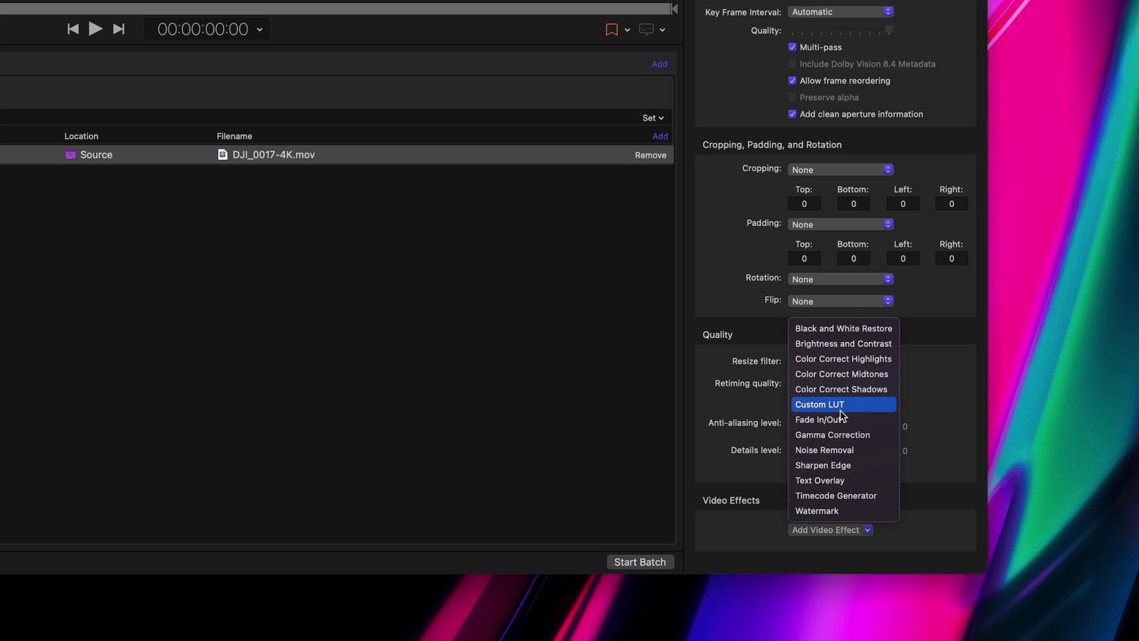
Step: Add a Watermark effect and a Custom LUT effect to the 4K output's video effects
click(854, 511)
scroll(899, 509, down, 5)
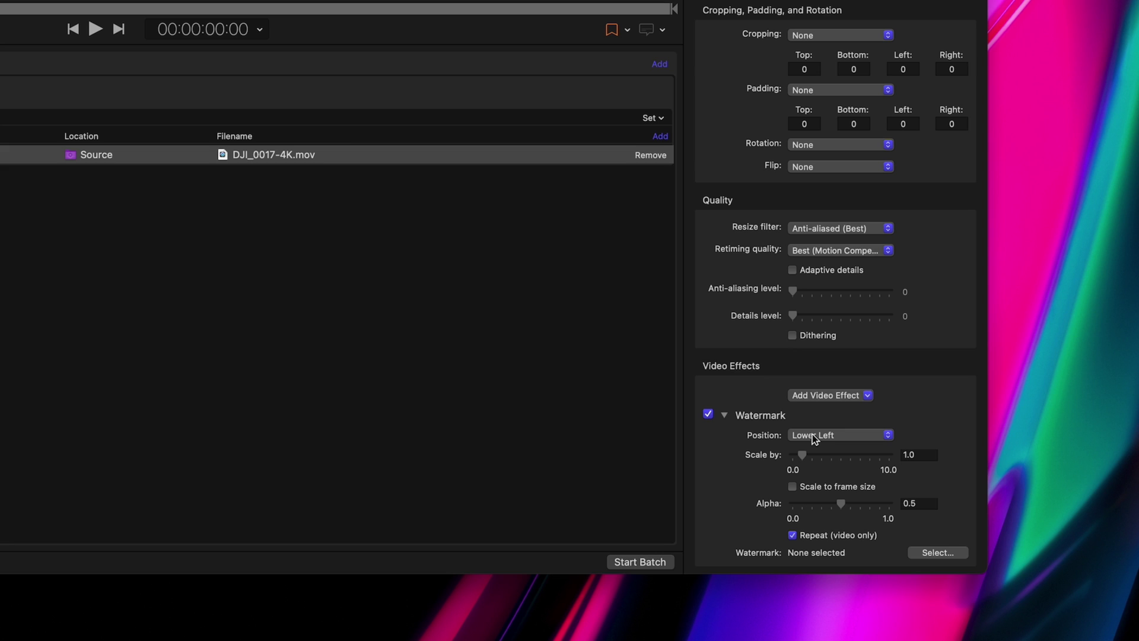
click(867, 396)
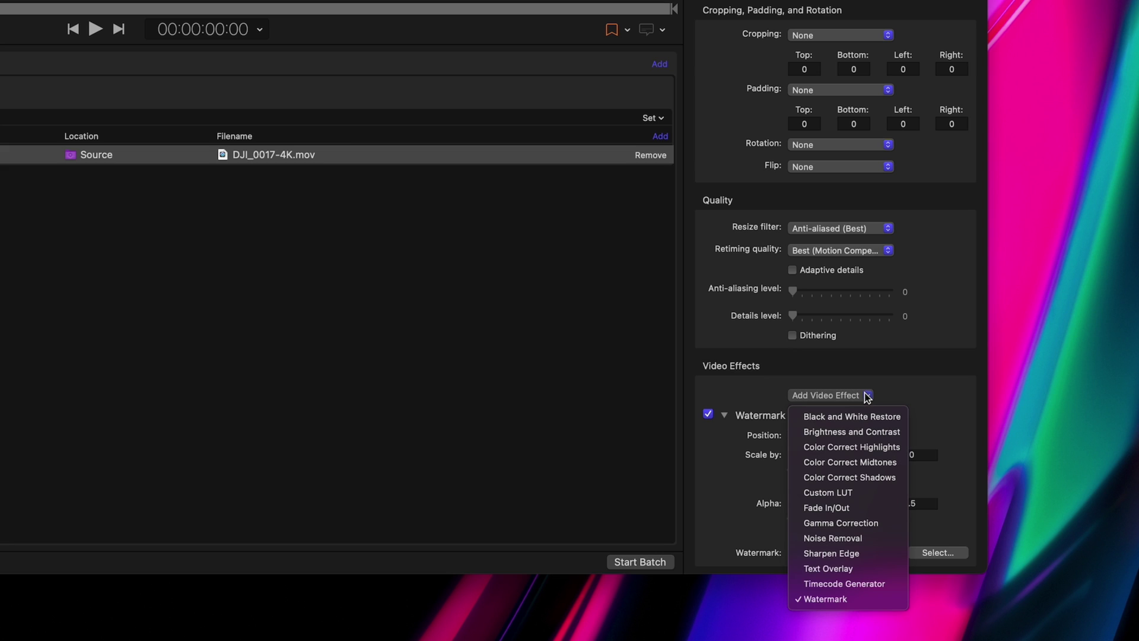
click(872, 494)
scroll(936, 429, down, 2)
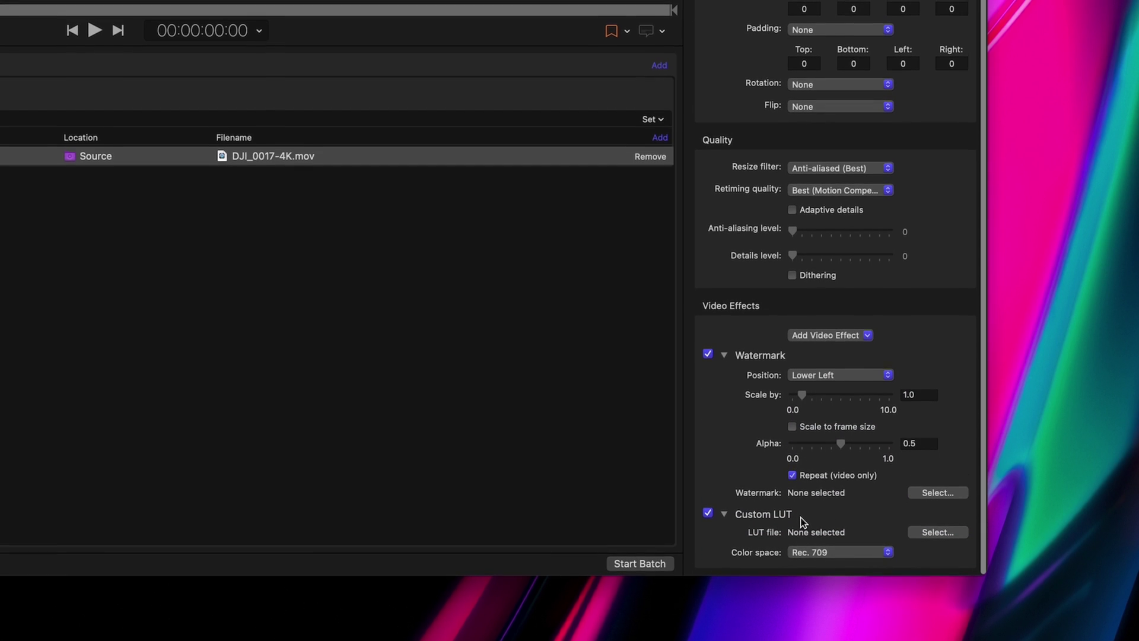
scroll(801, 522, up, 15)
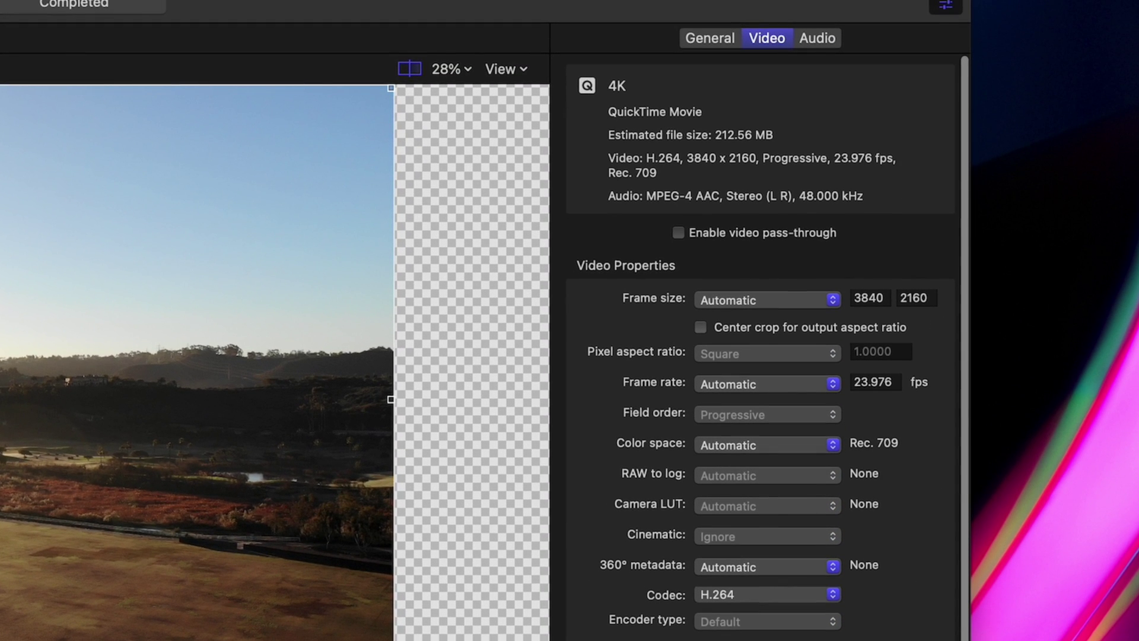
Step: In the 4K output's Audio settings, set bit rate to 320 kbps with Stereo (L R) layout
click(819, 39)
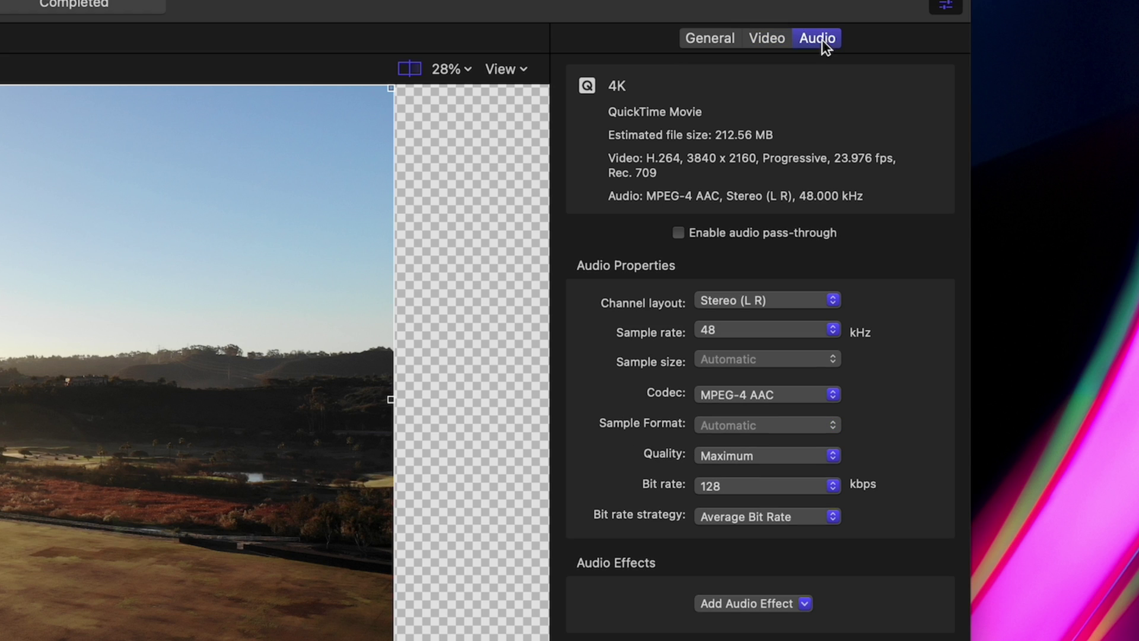
click(832, 486)
click(775, 633)
click(745, 300)
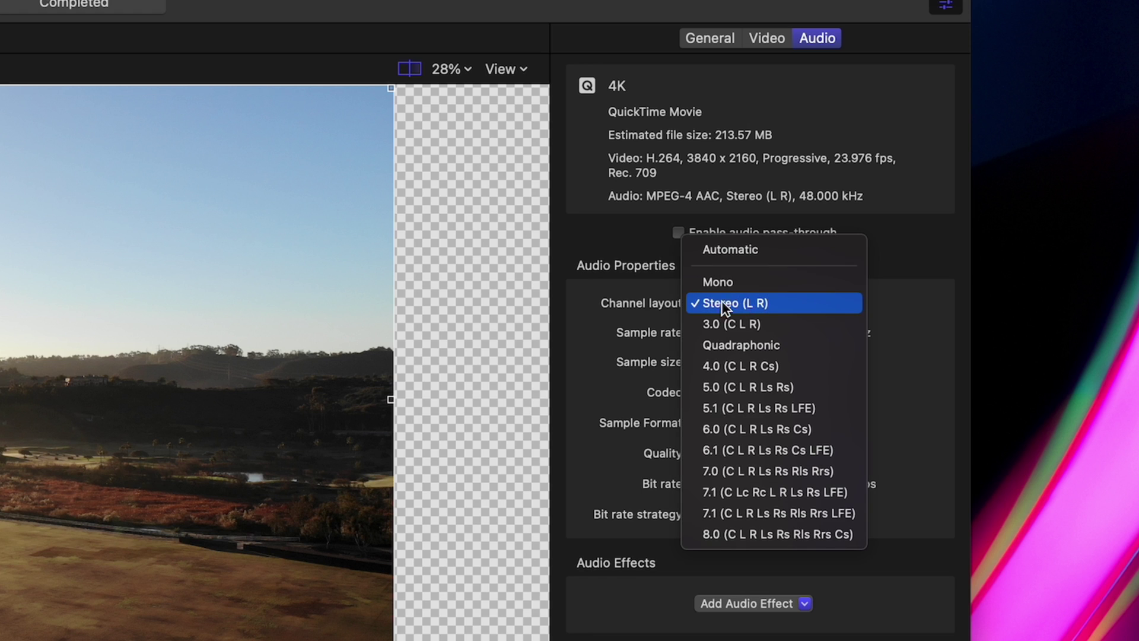
click(722, 301)
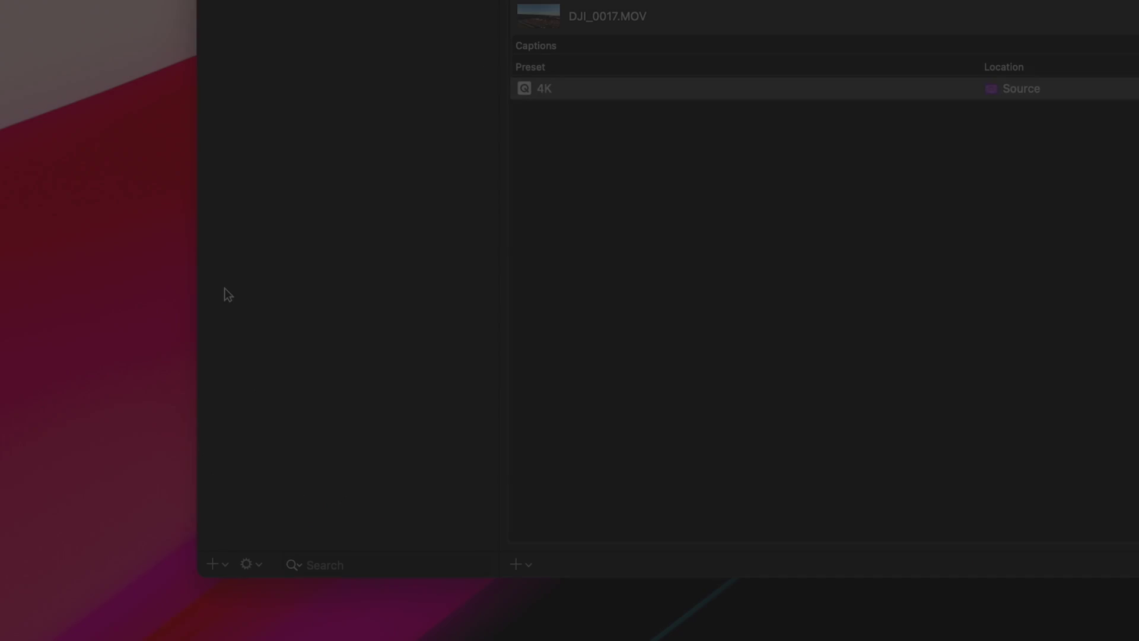
Step: Create a new MPEG-4 preset named Mp4 and review its video settings
click(222, 564)
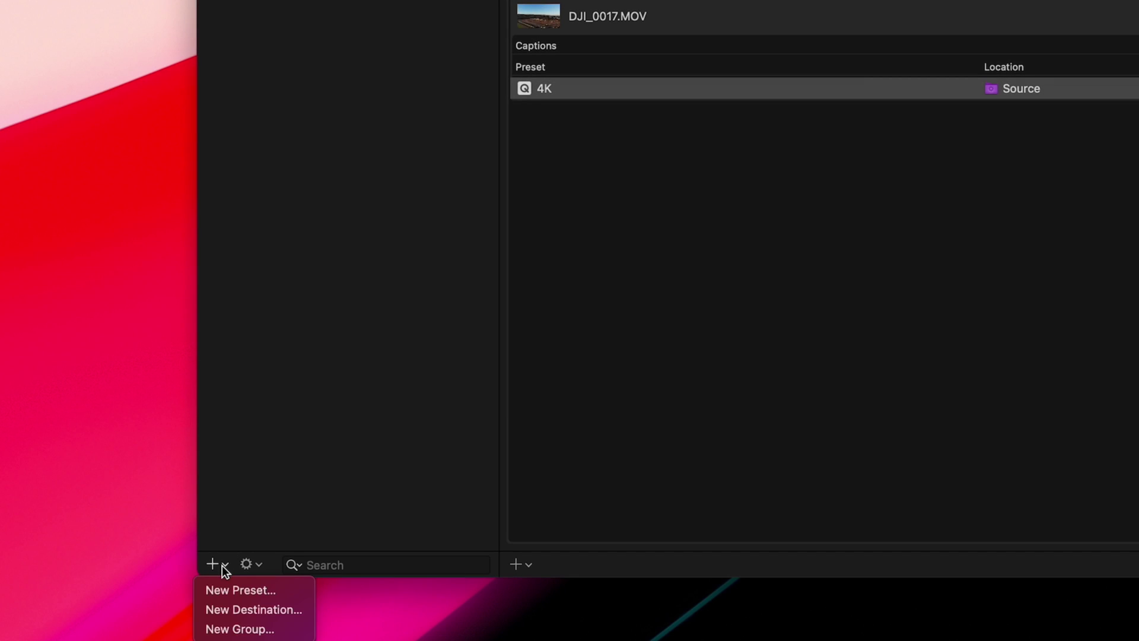
click(258, 593)
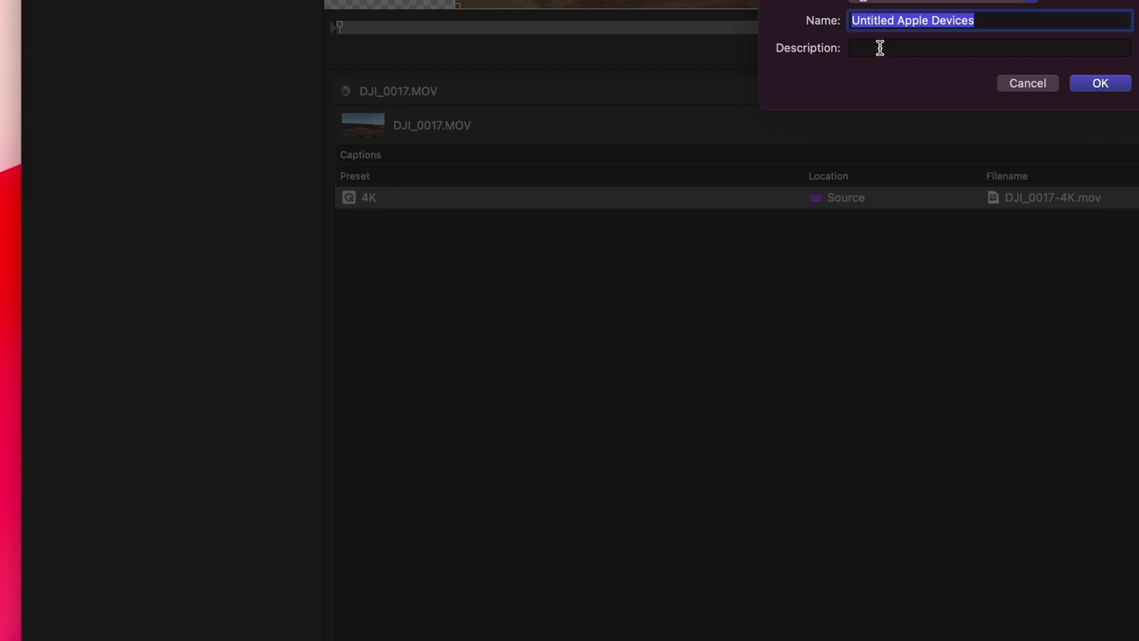
click(661, 230)
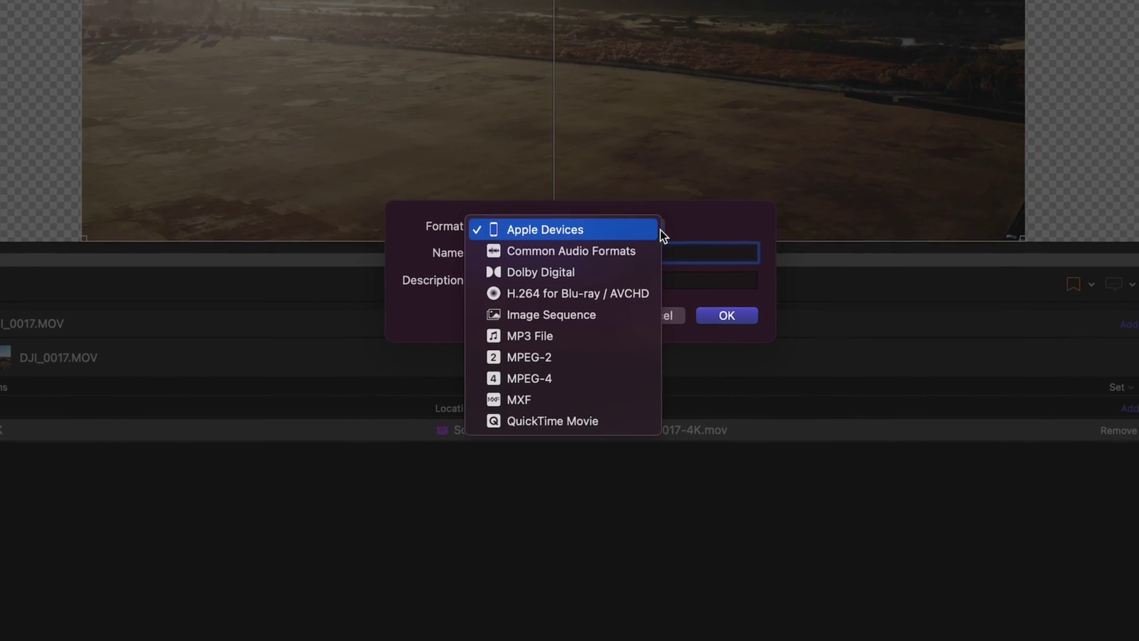
click(568, 379)
text(Mp4)
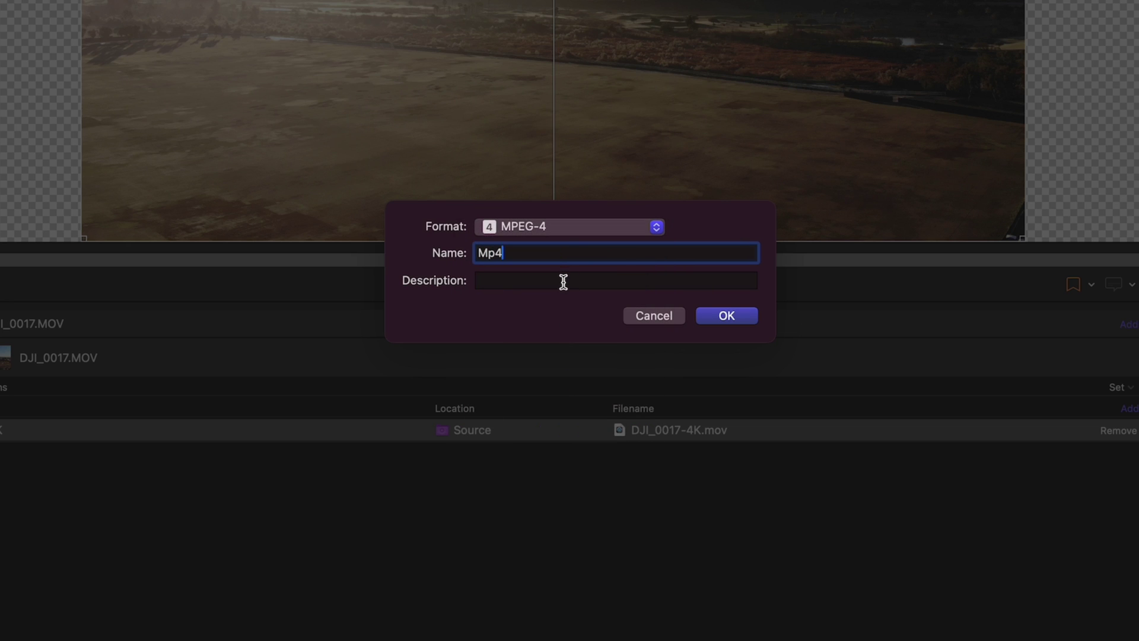
click(725, 315)
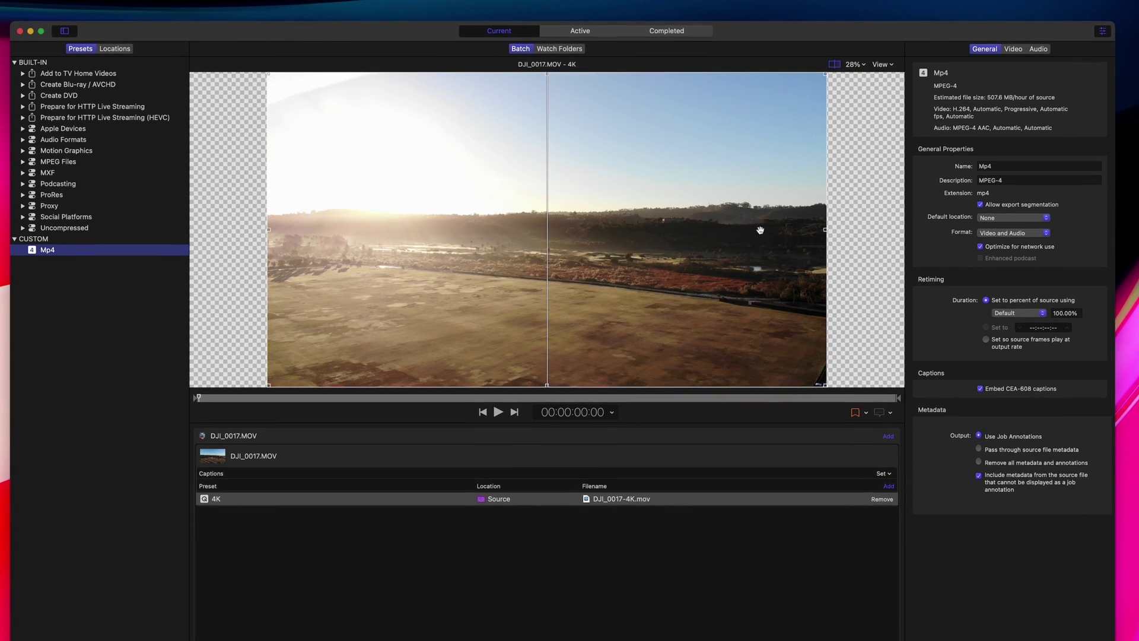
click(1013, 49)
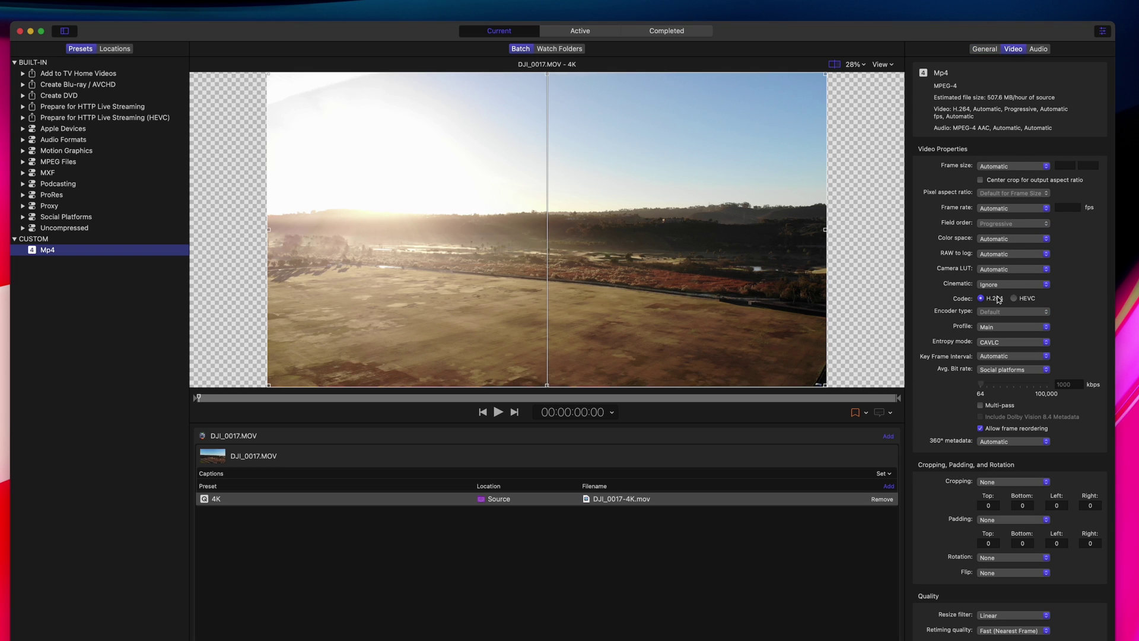
scroll(966, 297, down, 1)
scroll(968, 300, up, 1)
Step: Add the Mp4 preset to the DJI_0017 job, remove the 4K output, and start the batch
drag(47, 250, 241, 500)
right_click(232, 501)
click(237, 504)
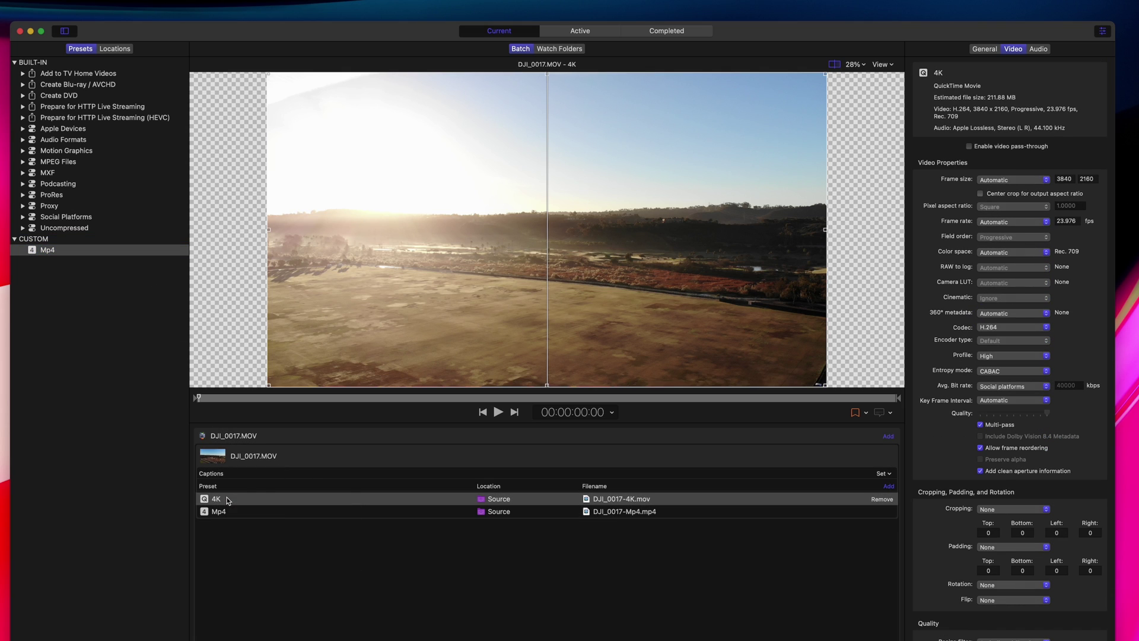
click(228, 500)
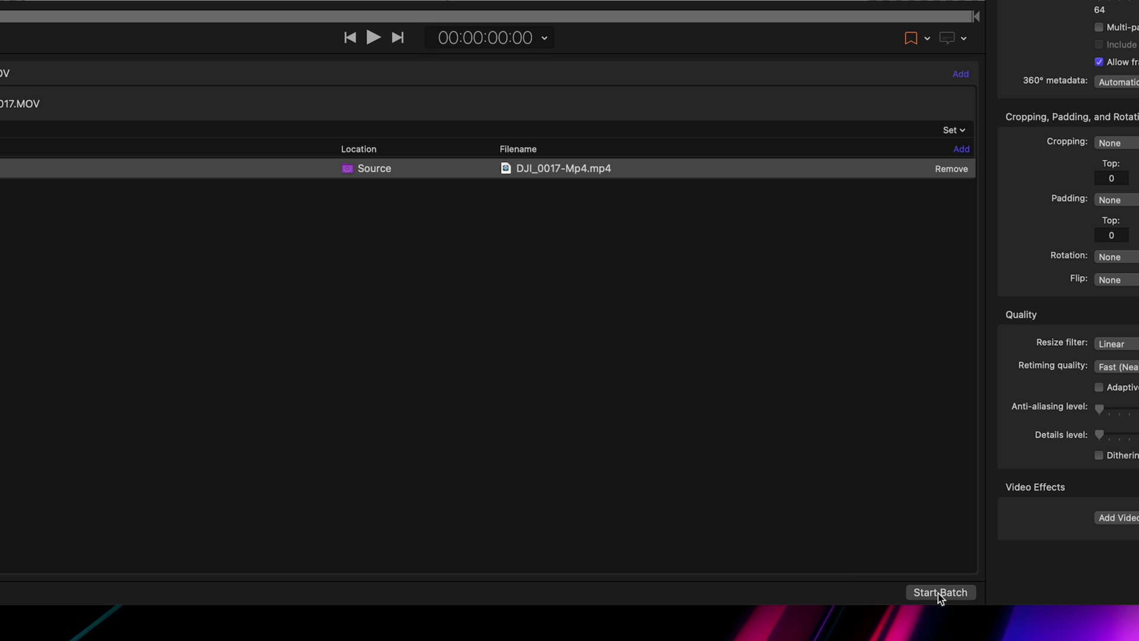
click(940, 592)
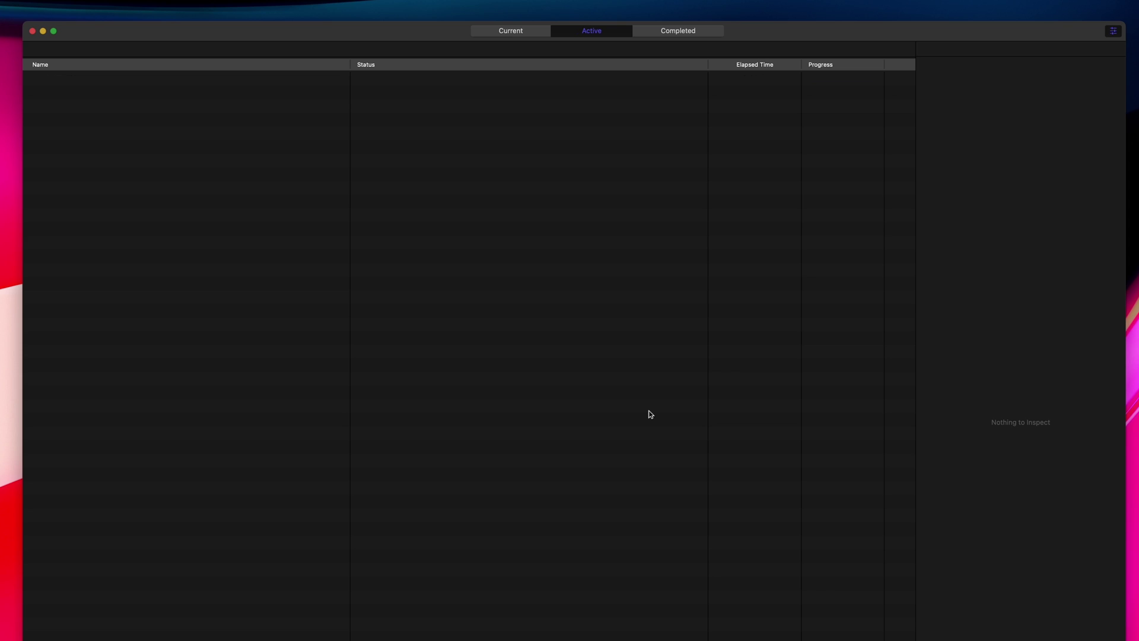
Step: In Completed jobs, expand DJI_0017.MOV and reveal the finished DJI_0017-Mp4.mp4 in Finder
click(669, 36)
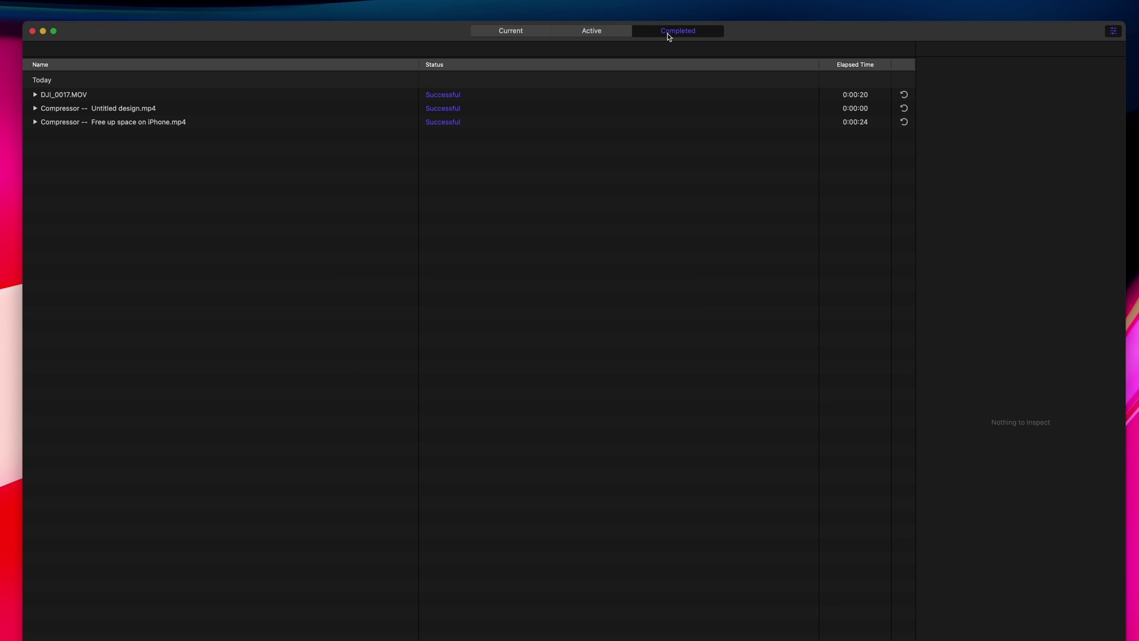
double_click(54, 94)
click(200, 122)
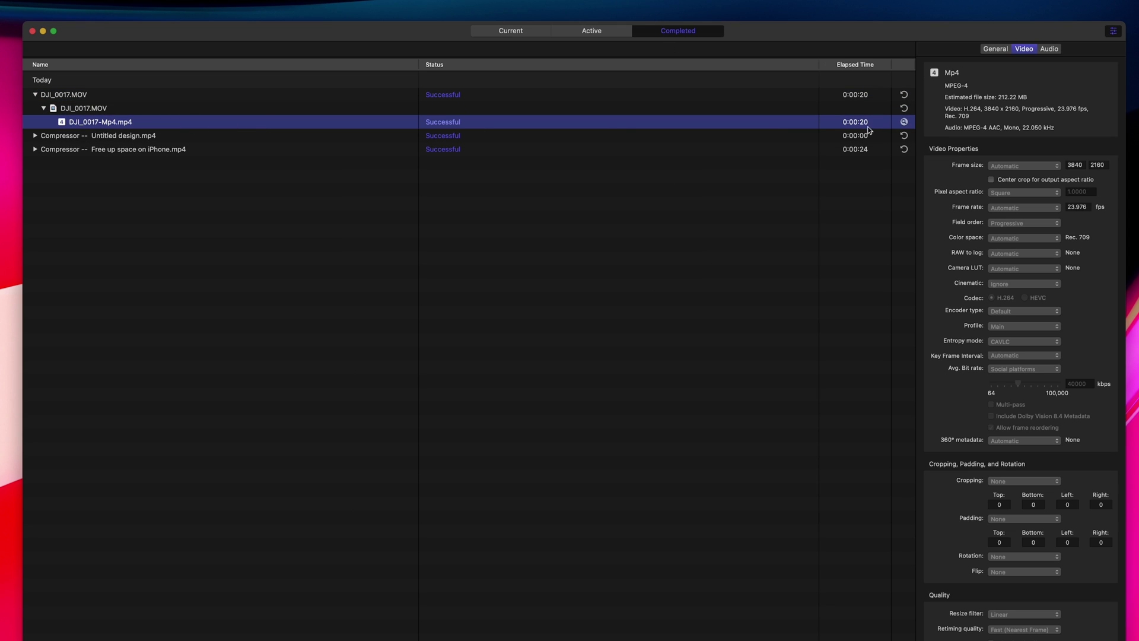
click(904, 122)
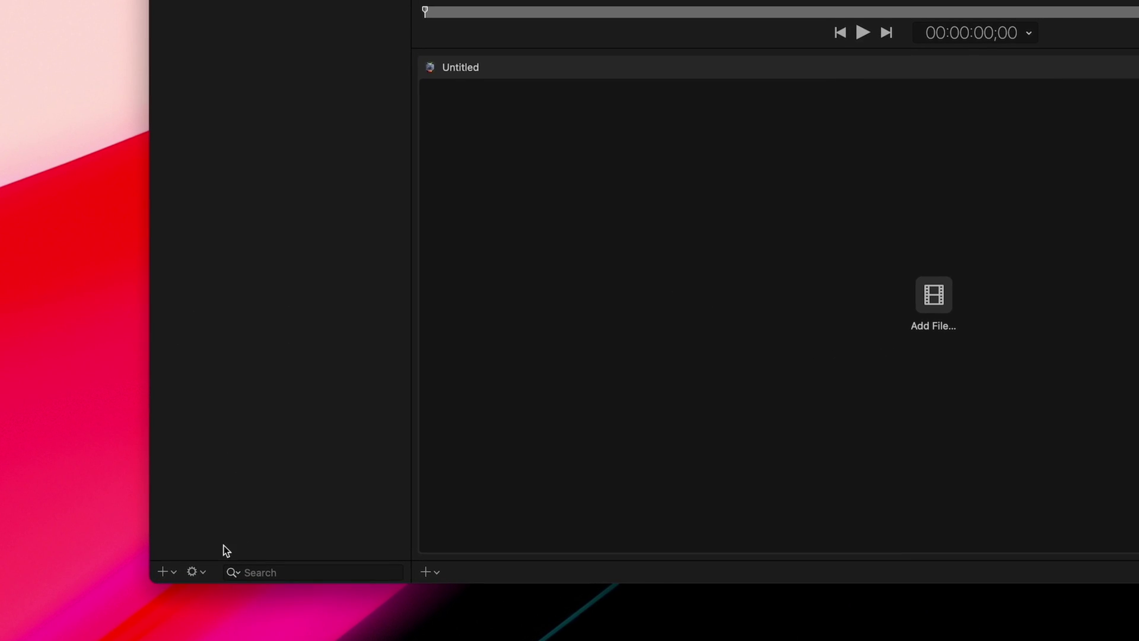
Step: Save the Mp4 preset as a droplet named Mp4 in the Desktop folder
click(204, 574)
click(215, 552)
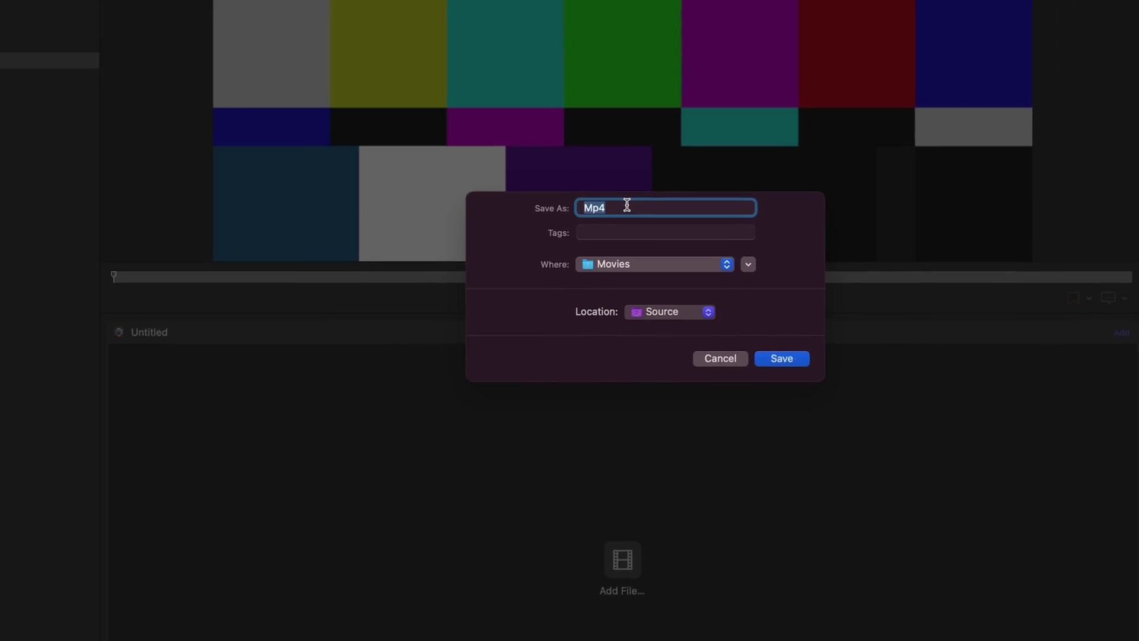
click(939, 0)
click(634, 271)
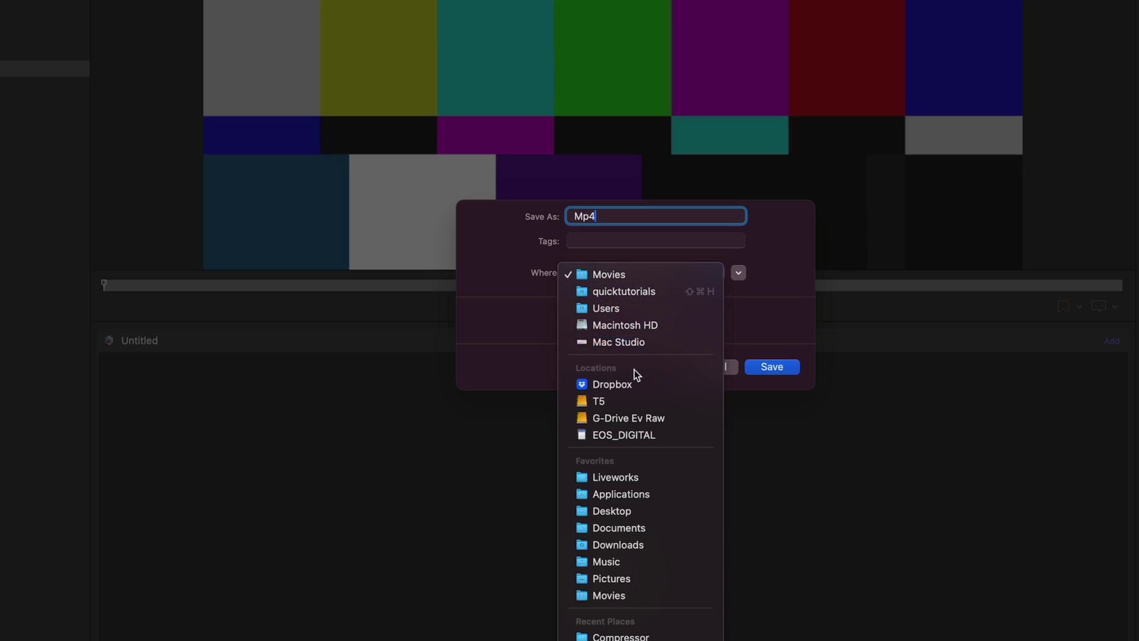
click(639, 511)
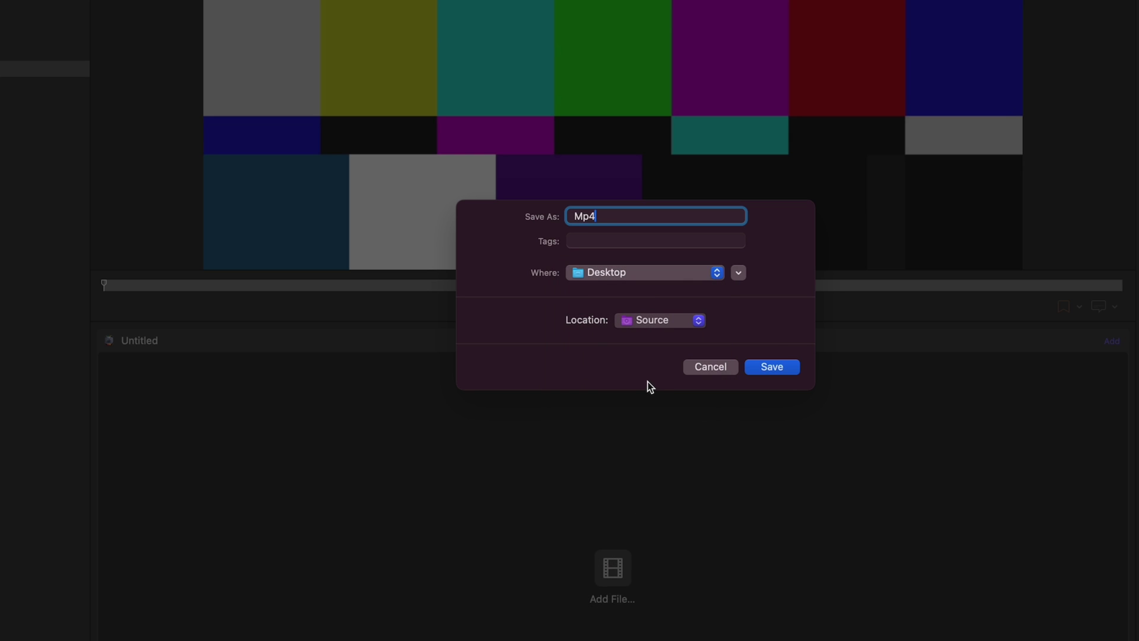
click(770, 367)
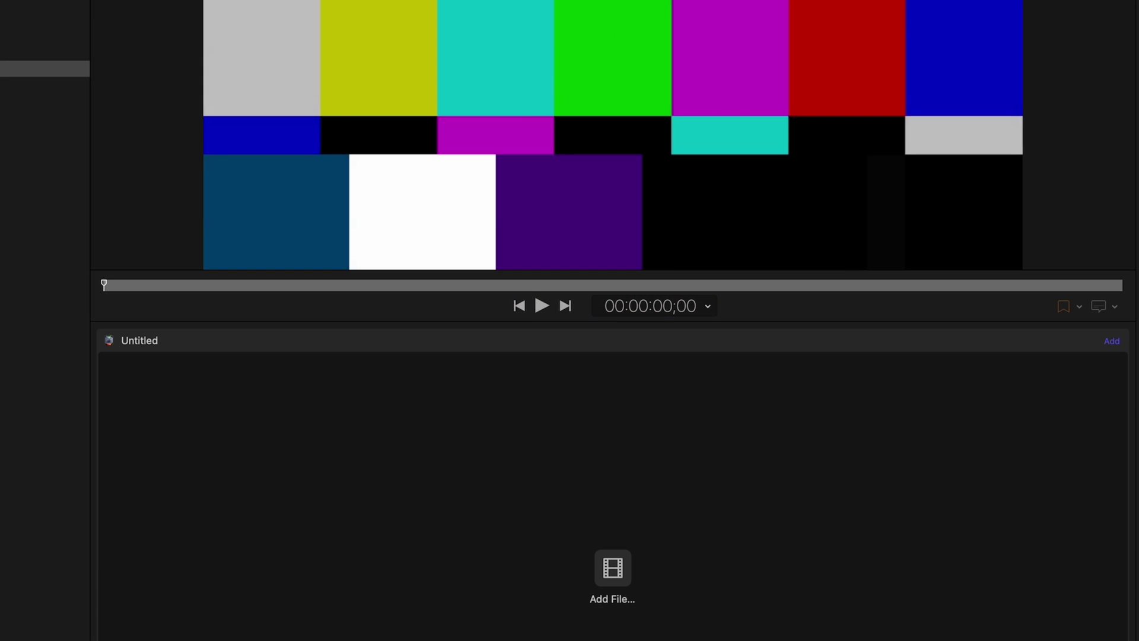
key(super+1)
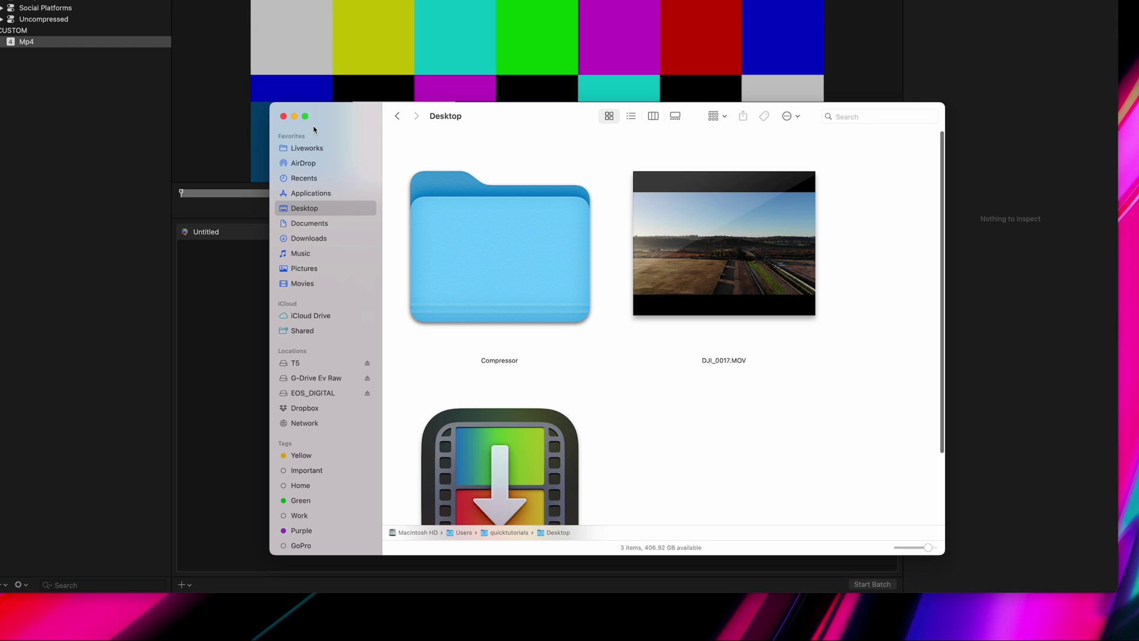
Step: Quit Compressor and convert DJI_0017.MOV using the Mp4 droplet on the Desktop
drag(270, 103, 22, 0)
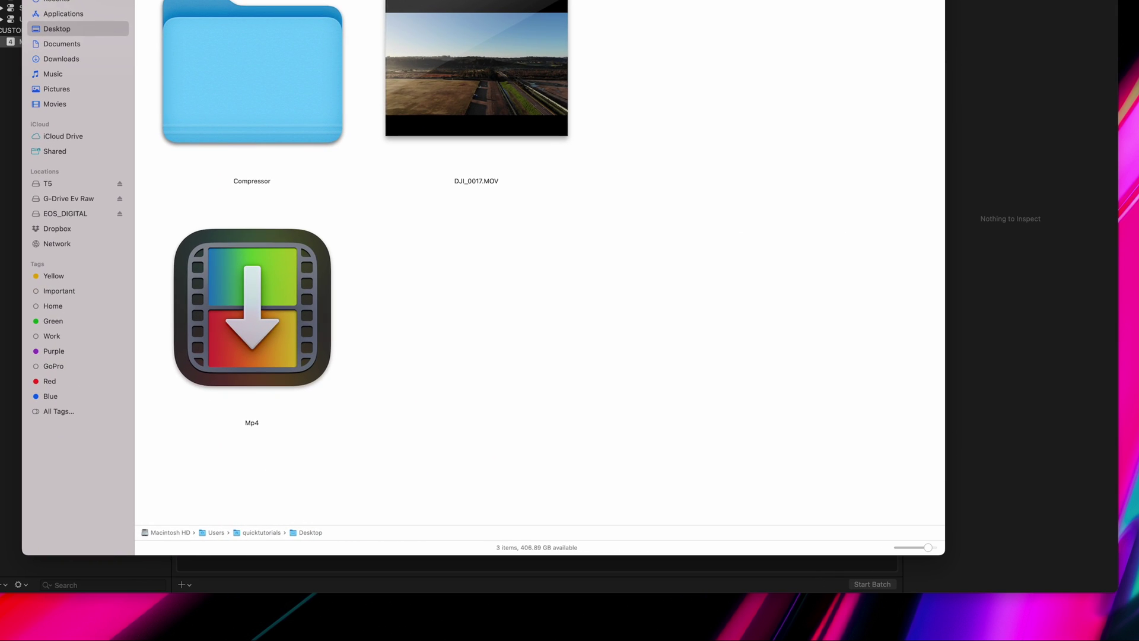
click(275, 266)
click(483, 312)
right_click(508, 610)
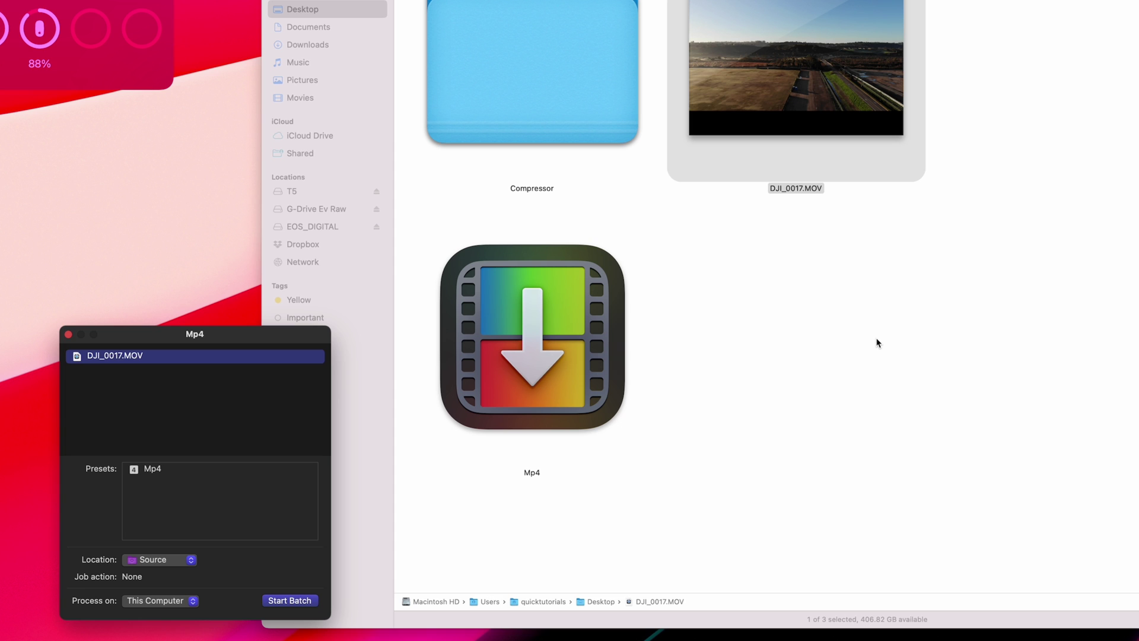
click(305, 601)
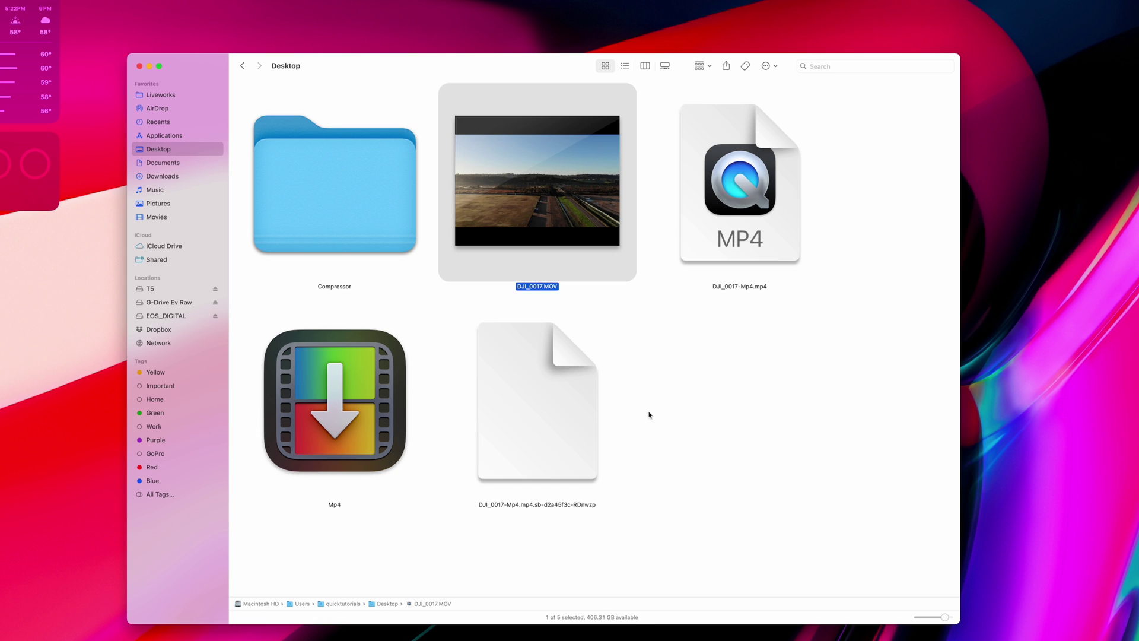
Step: Quick Look the new DJI_0017-Mp4.mp4 on the Desktop to check the result
click(781, 227)
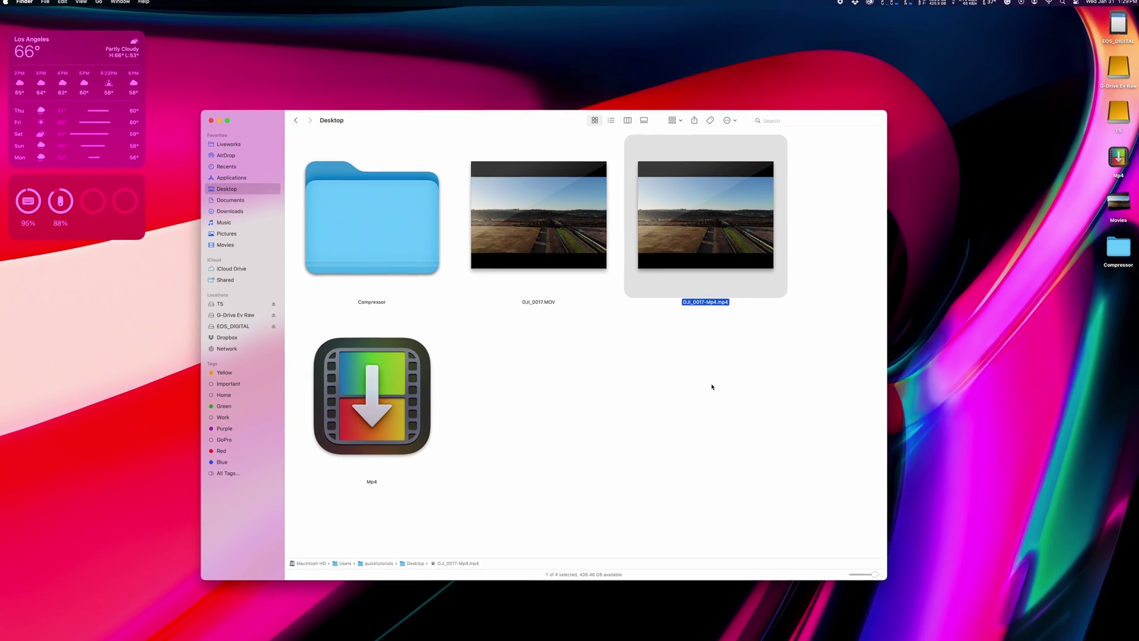
key(space)
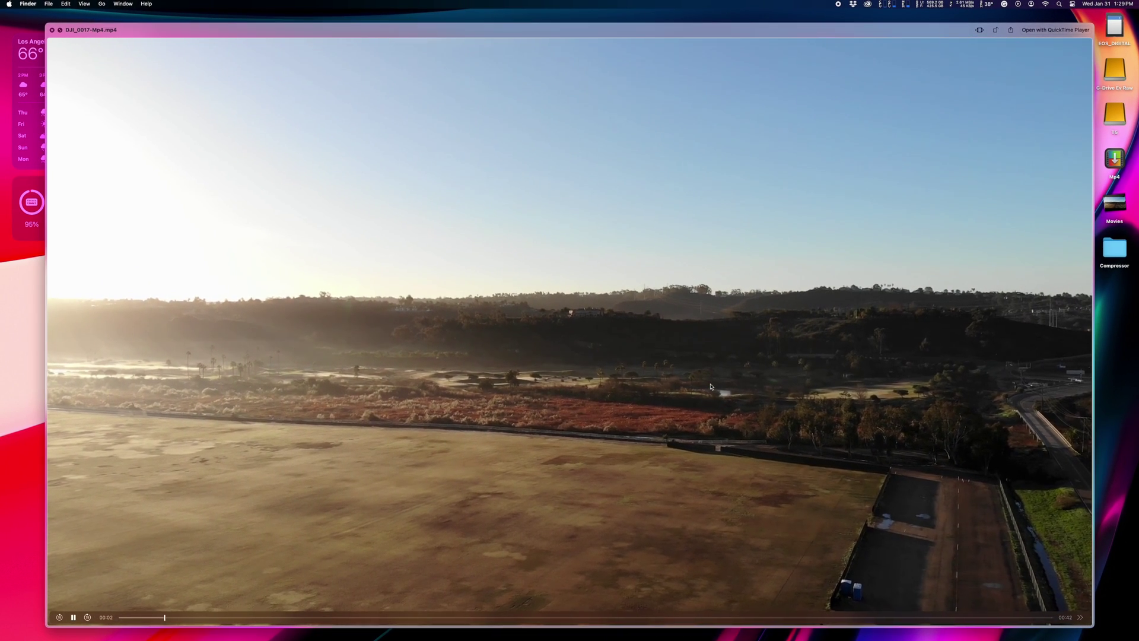
key(space)
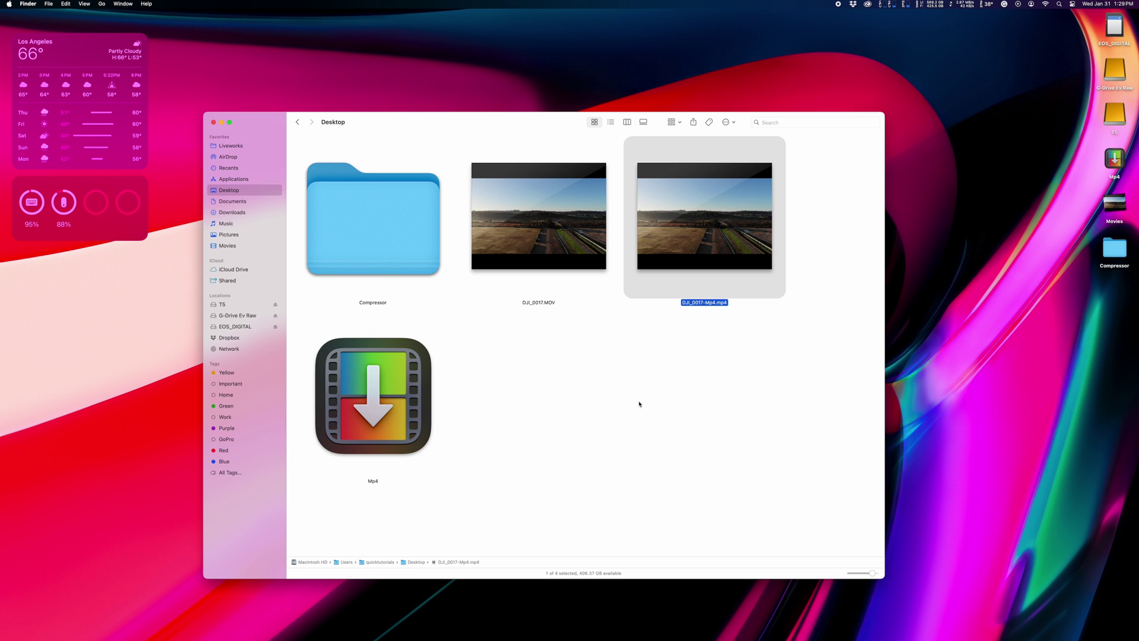
click(373, 396)
click(511, 400)
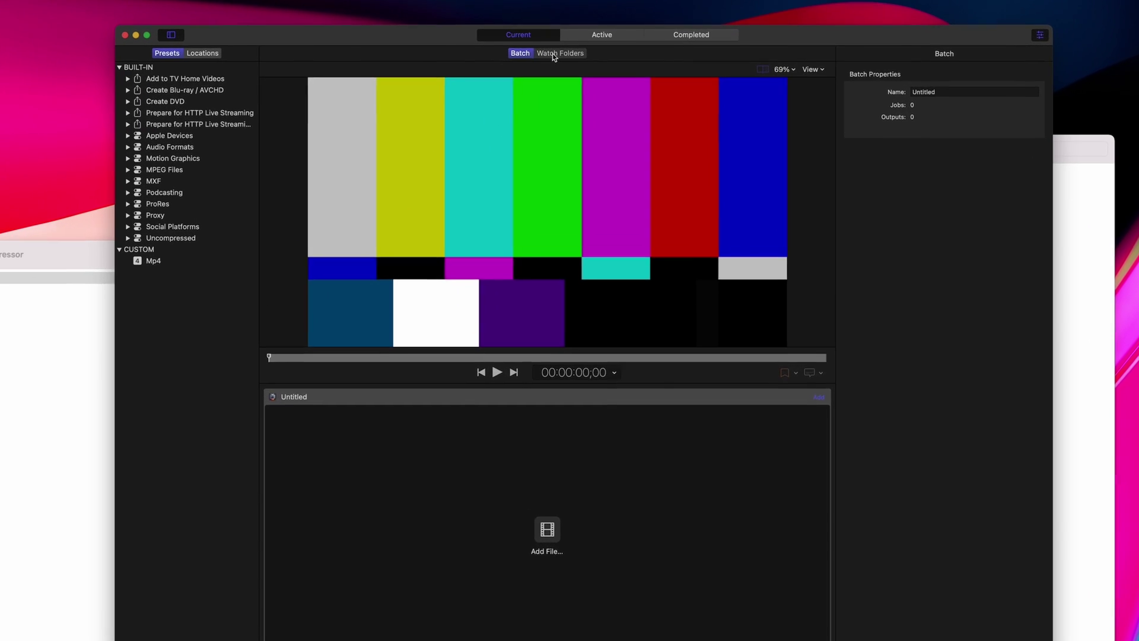
Step: Add the Desktop's Compressor folder as a watch folder using Social Platforms 4K, output to Desktop
click(597, 73)
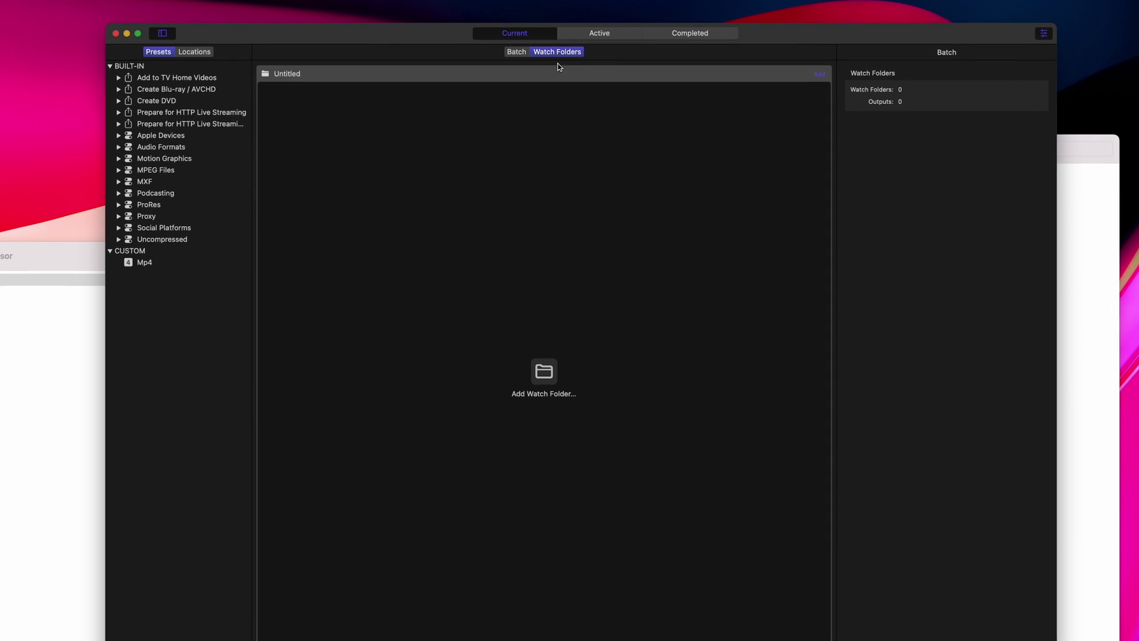
click(550, 377)
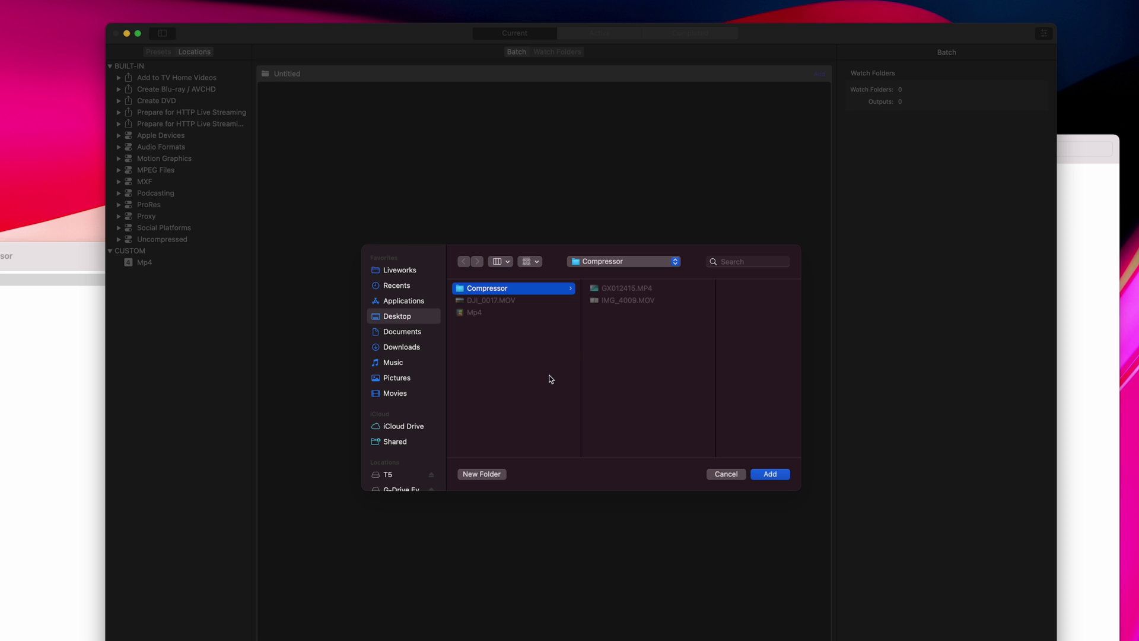
click(782, 475)
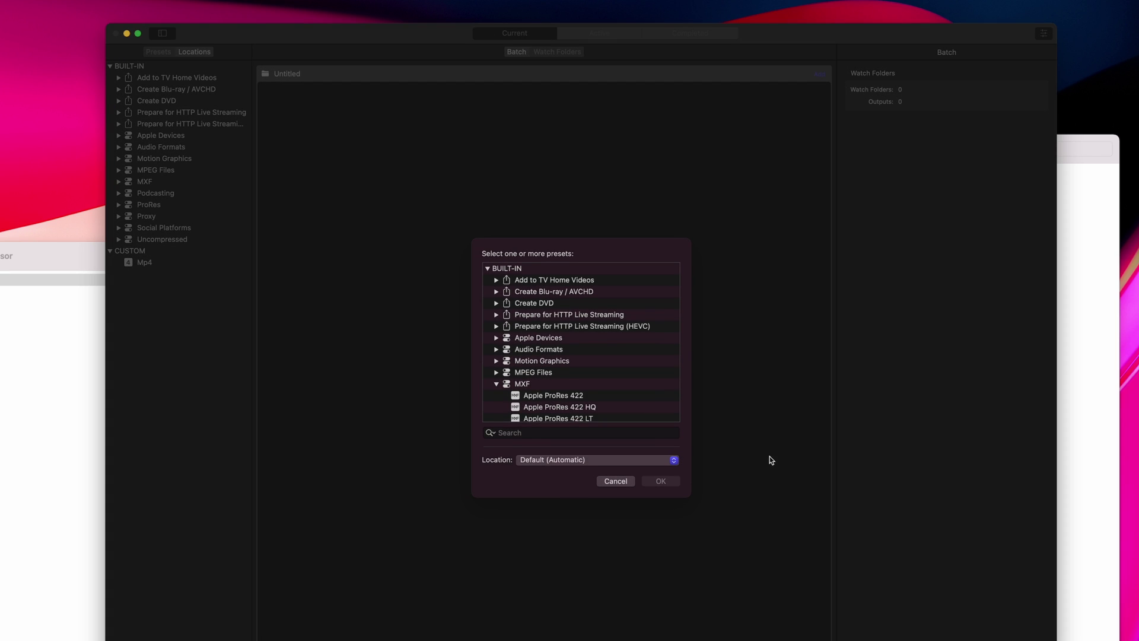
scroll(611, 305, down, 2)
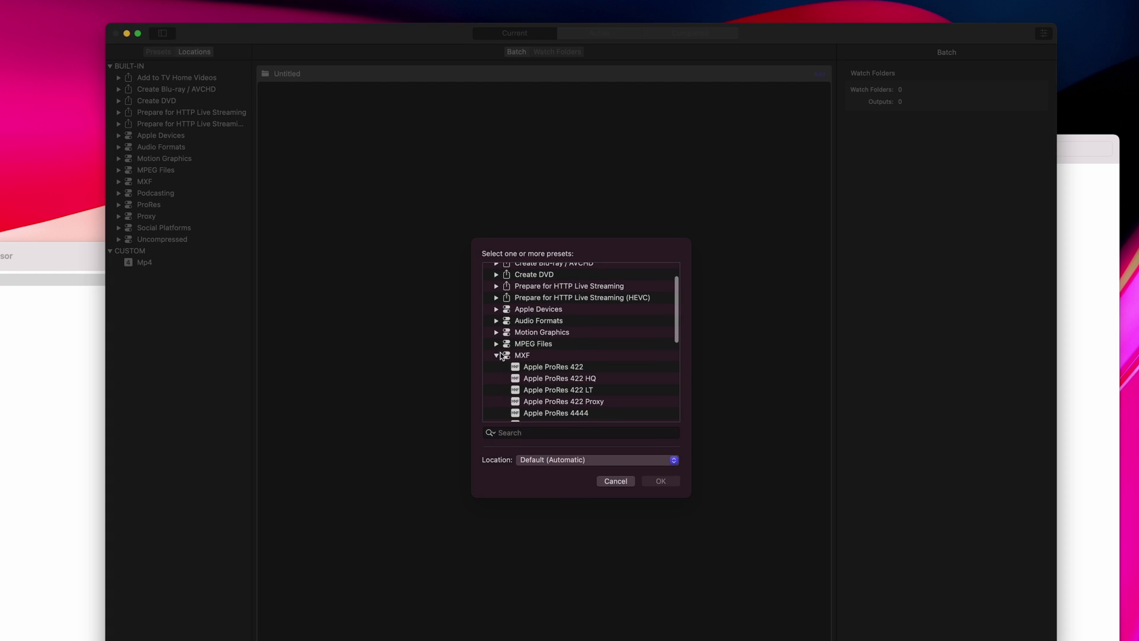
click(496, 355)
scroll(551, 322, down, 5)
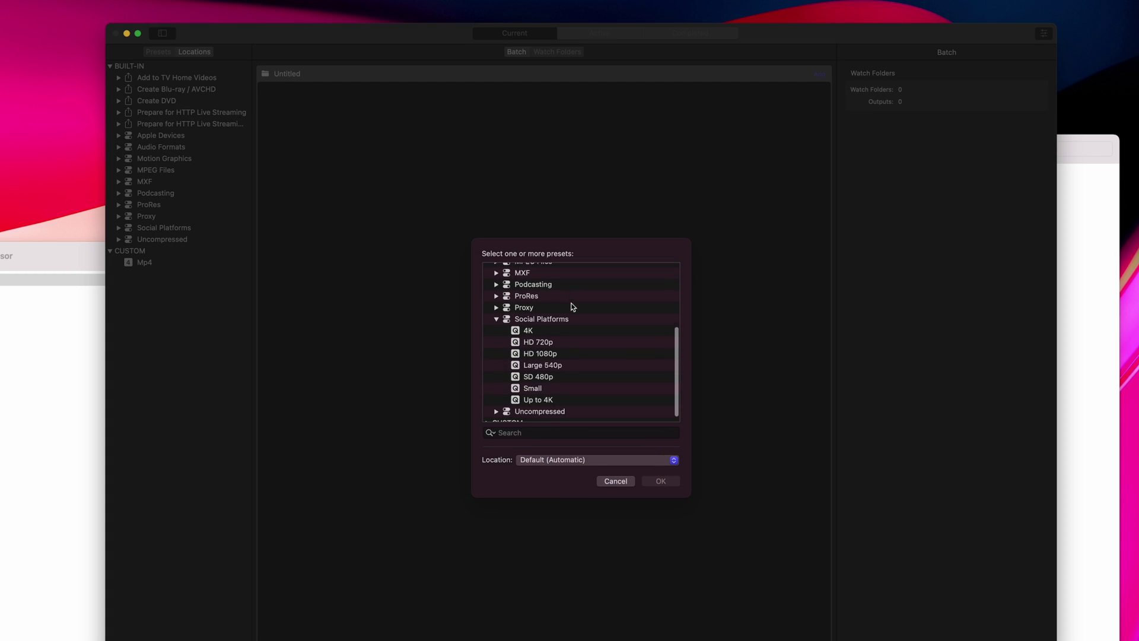
click(550, 323)
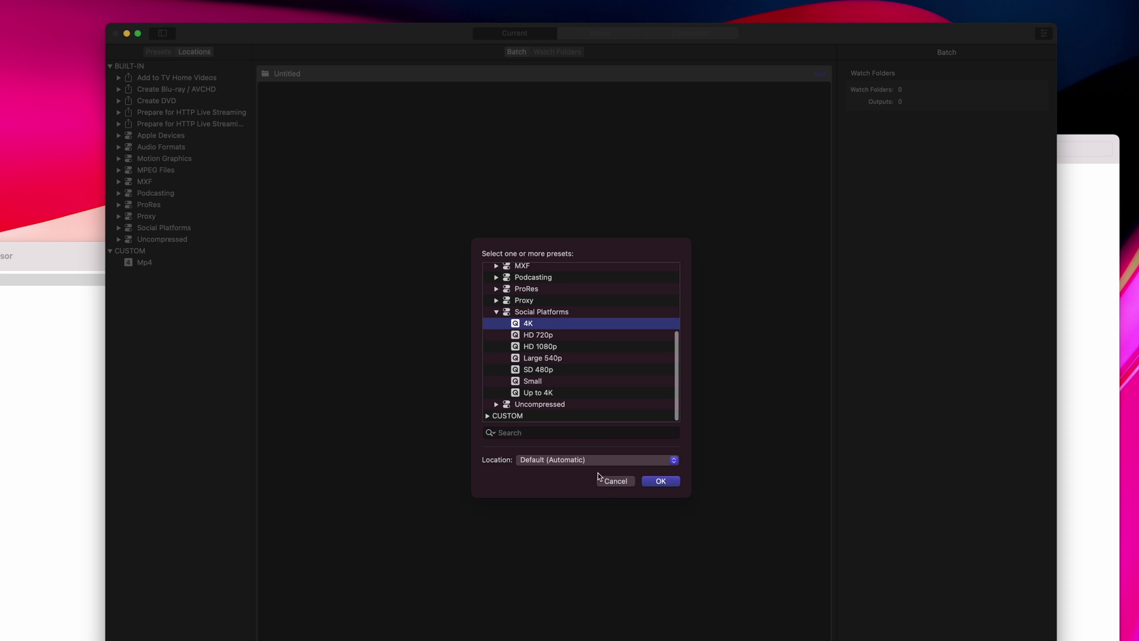
click(665, 461)
click(632, 491)
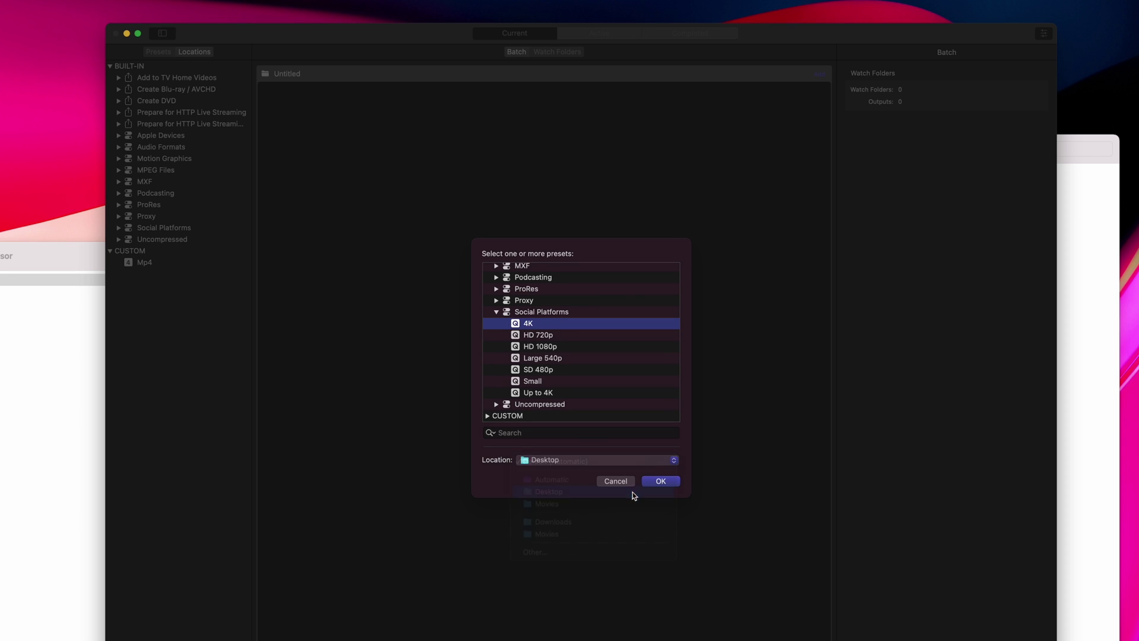
click(656, 482)
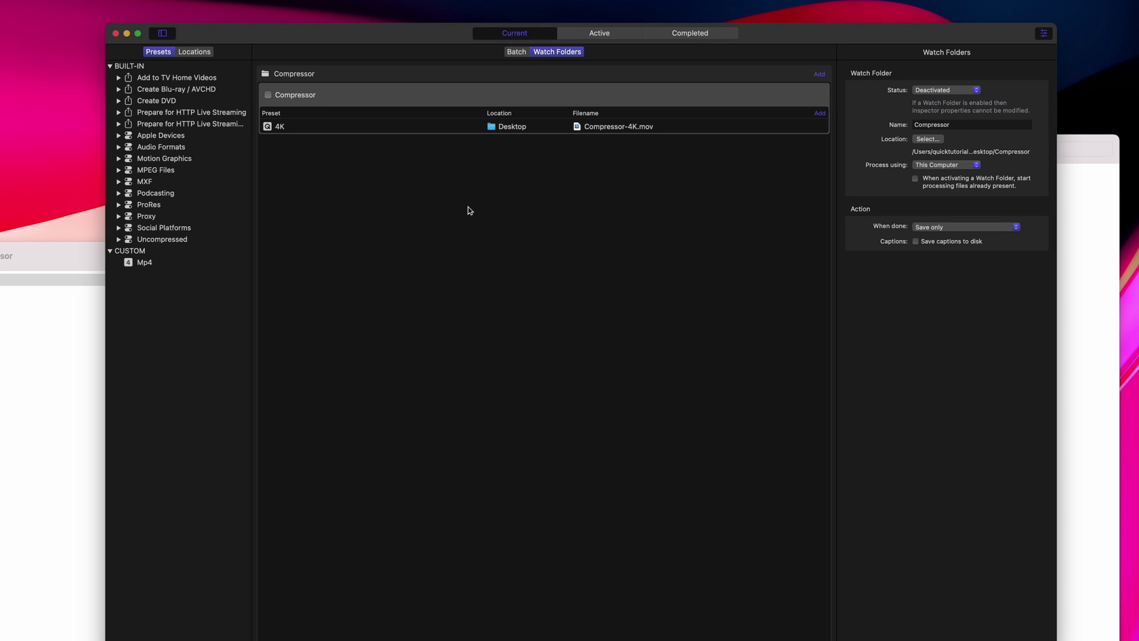
Step: Rename the watch folder to Social, keeping processing on This Computer
drag(954, 124, 870, 125)
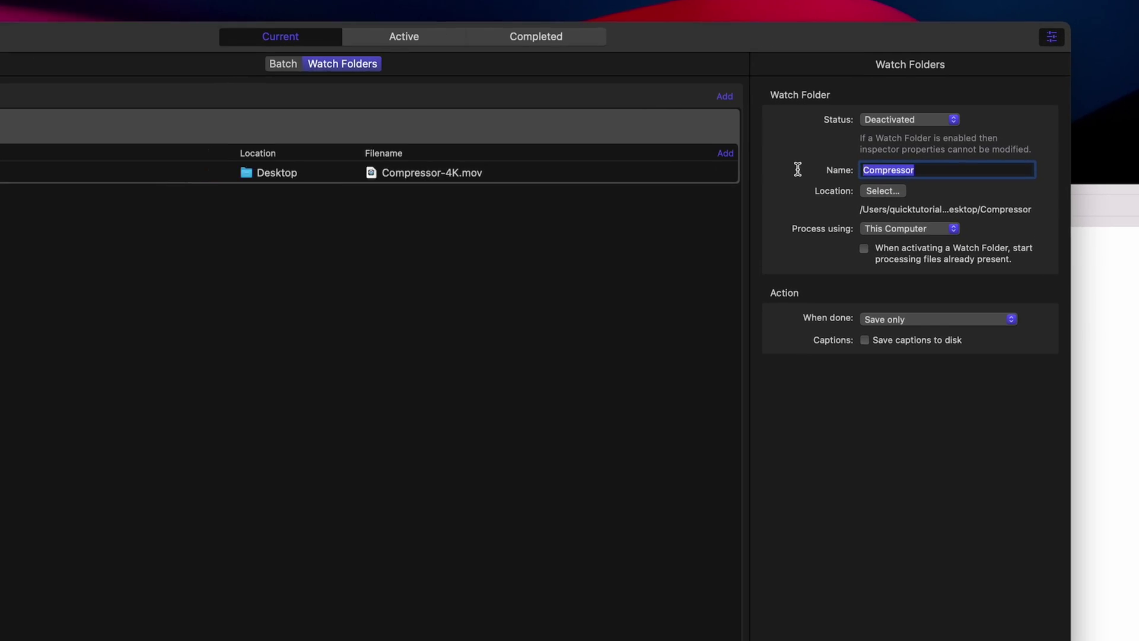
text(Social)
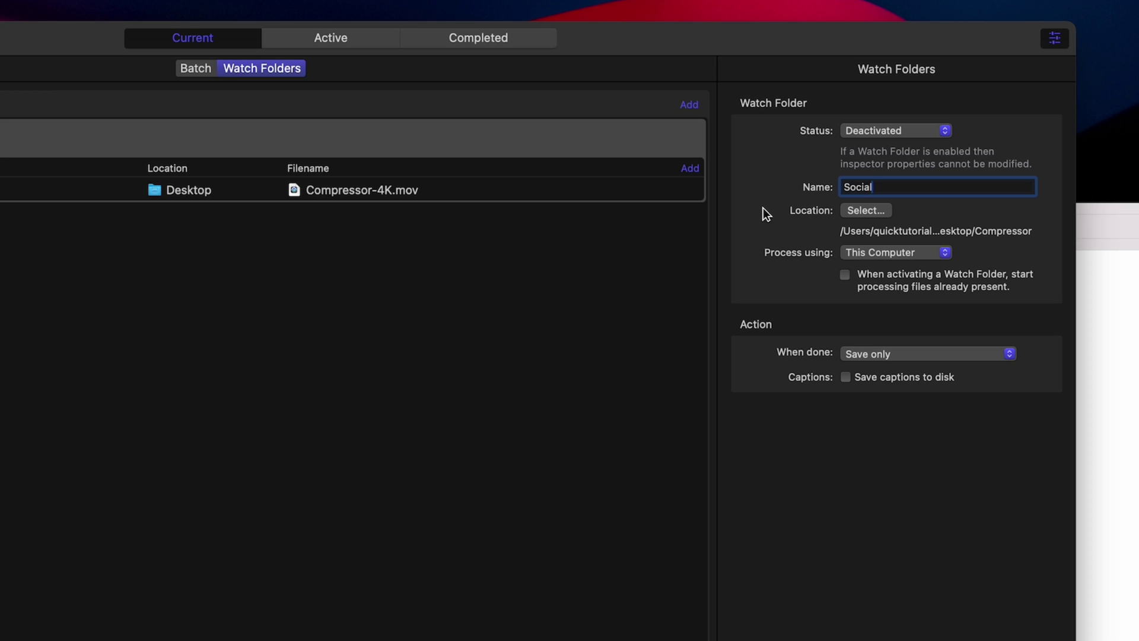
click(949, 252)
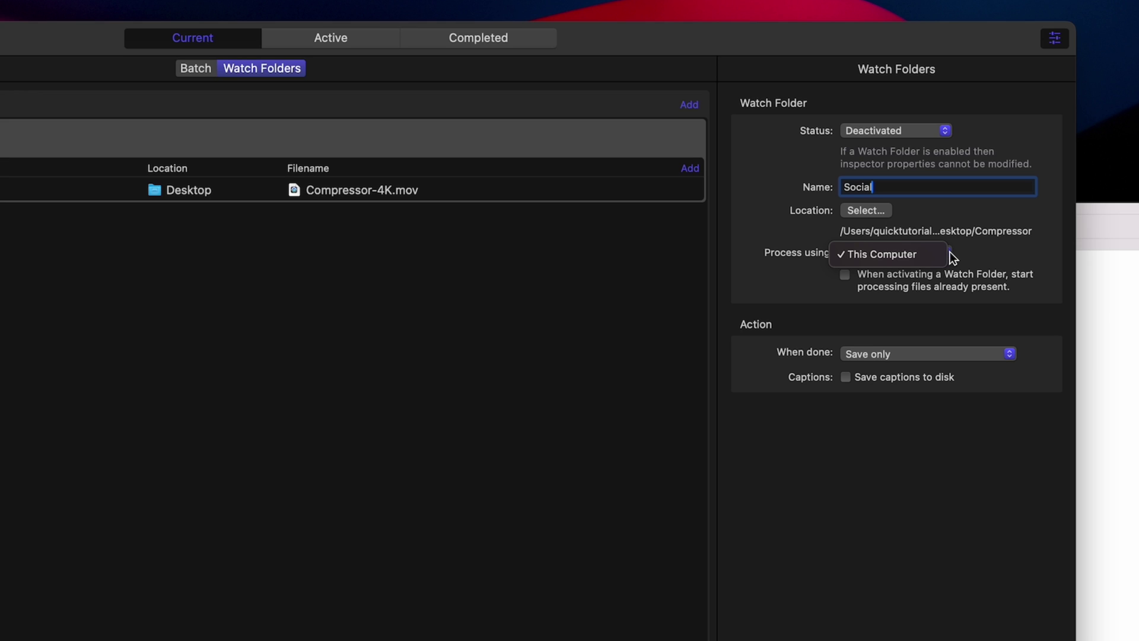
click(950, 252)
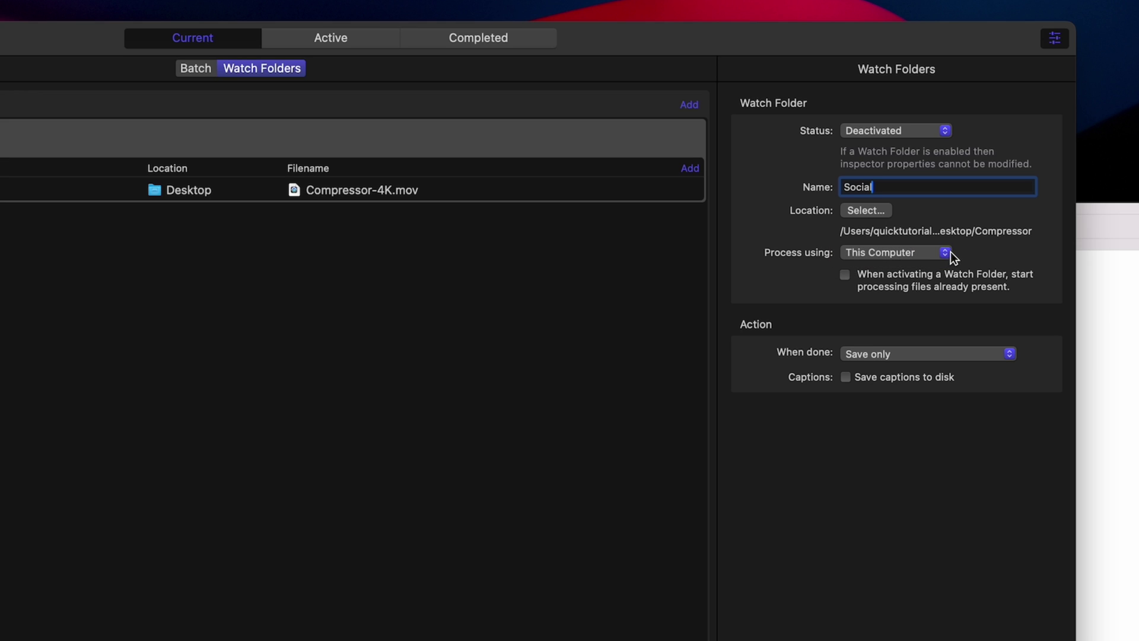
key(Return)
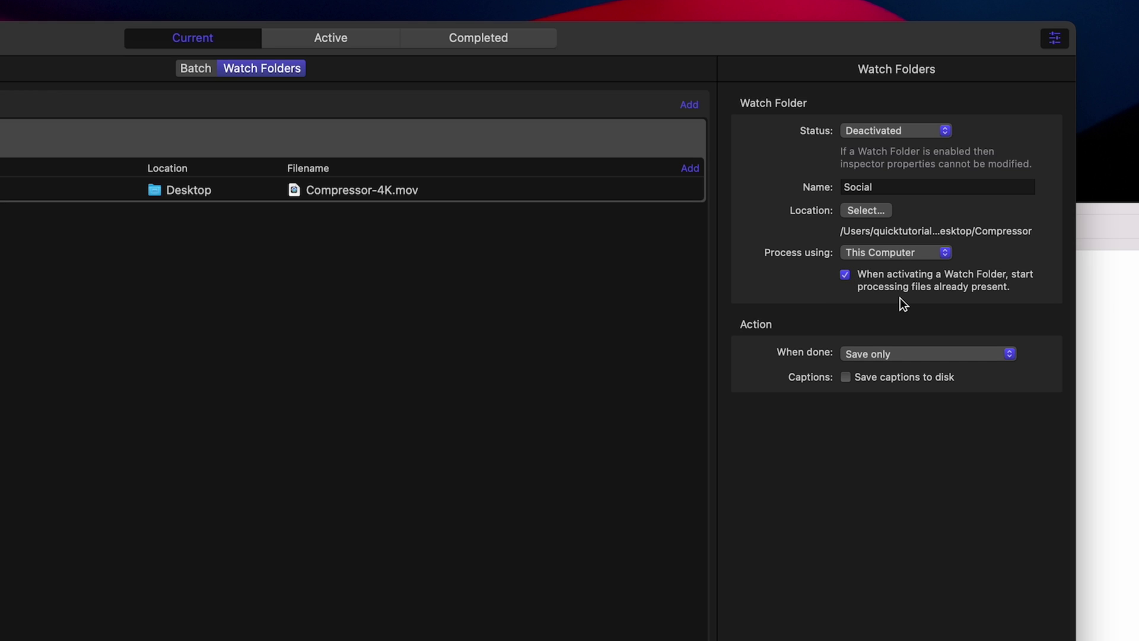
Step: Leave the finishing action as Save only and set the Social watch folder to Activated
click(913, 354)
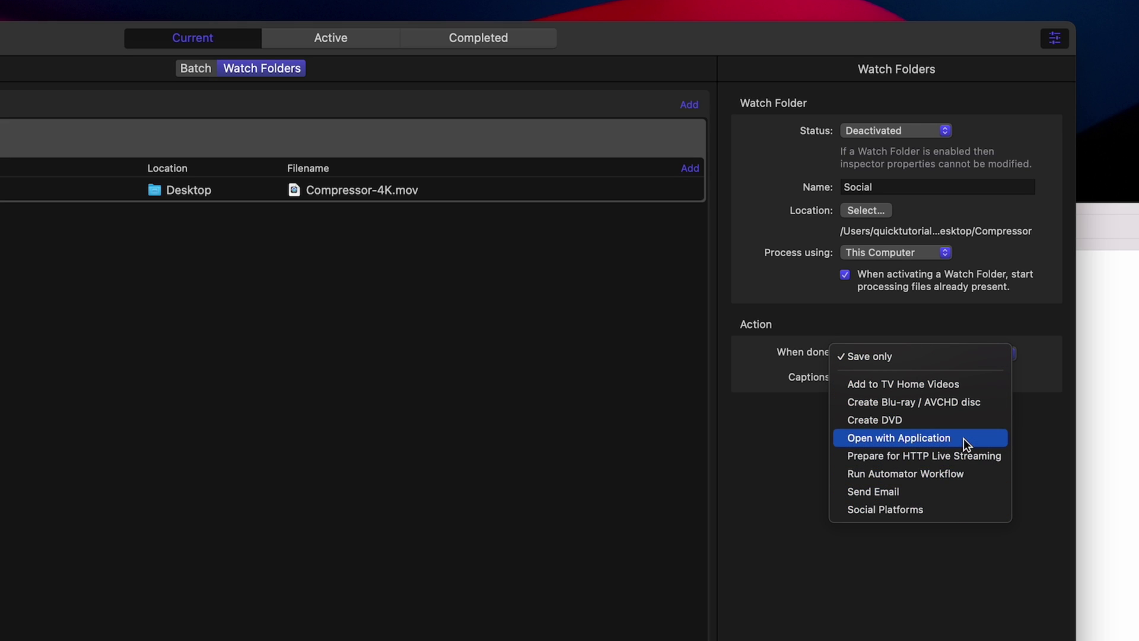
click(774, 340)
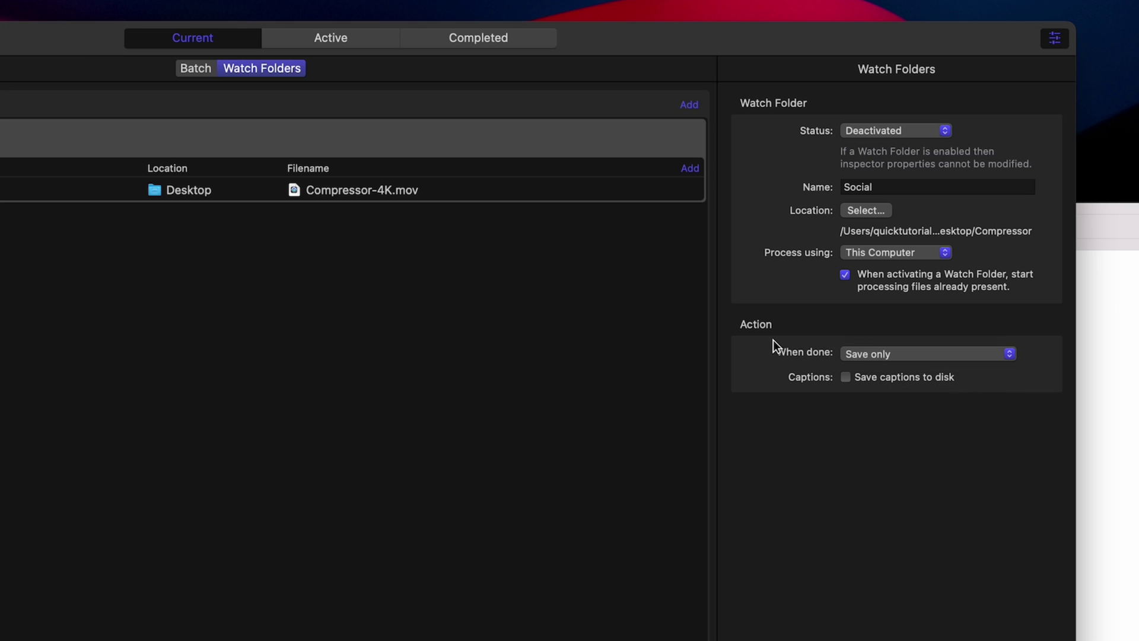
click(944, 131)
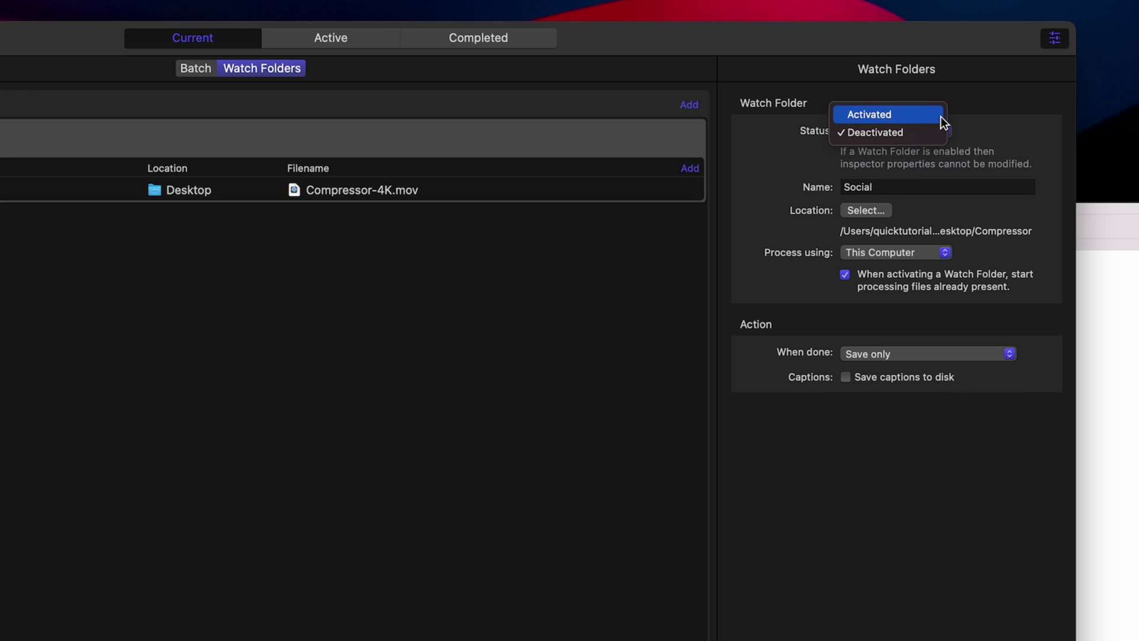
click(941, 116)
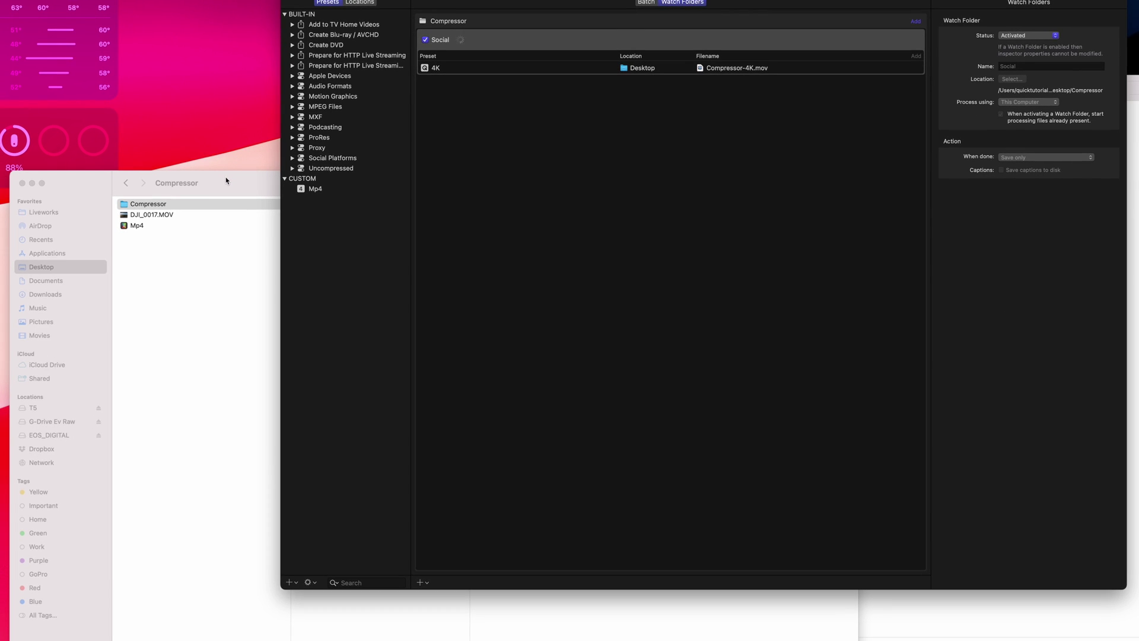
Step: Check the Compressor folder in Finder, then view Compressor's Active jobs encoding DJI_0008.MOV
click(226, 181)
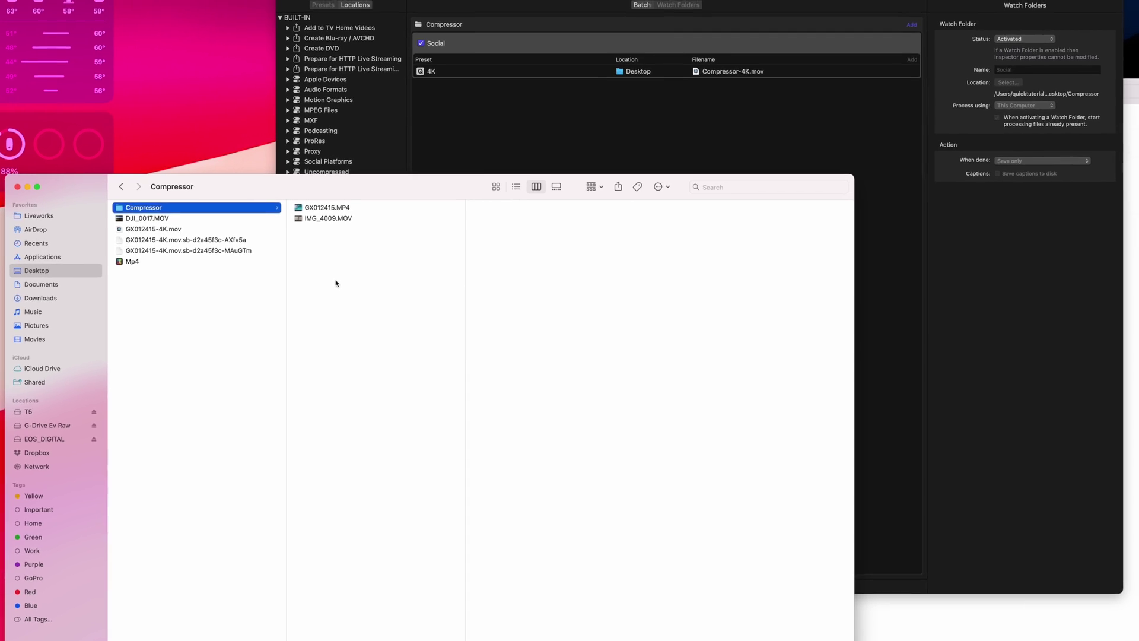
click(775, 29)
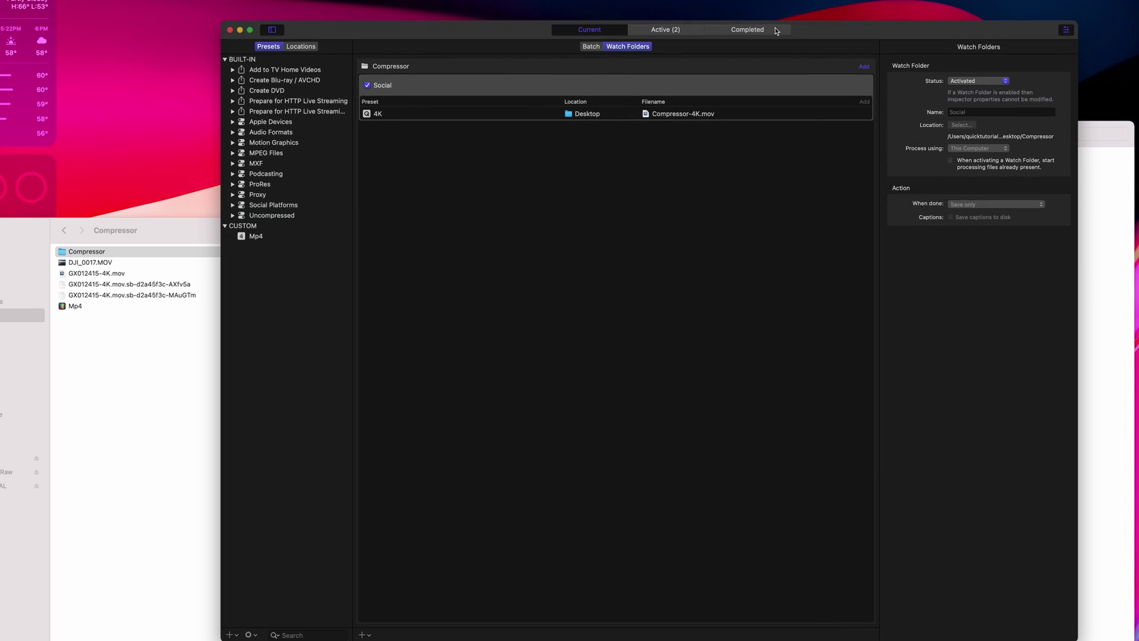
click(678, 31)
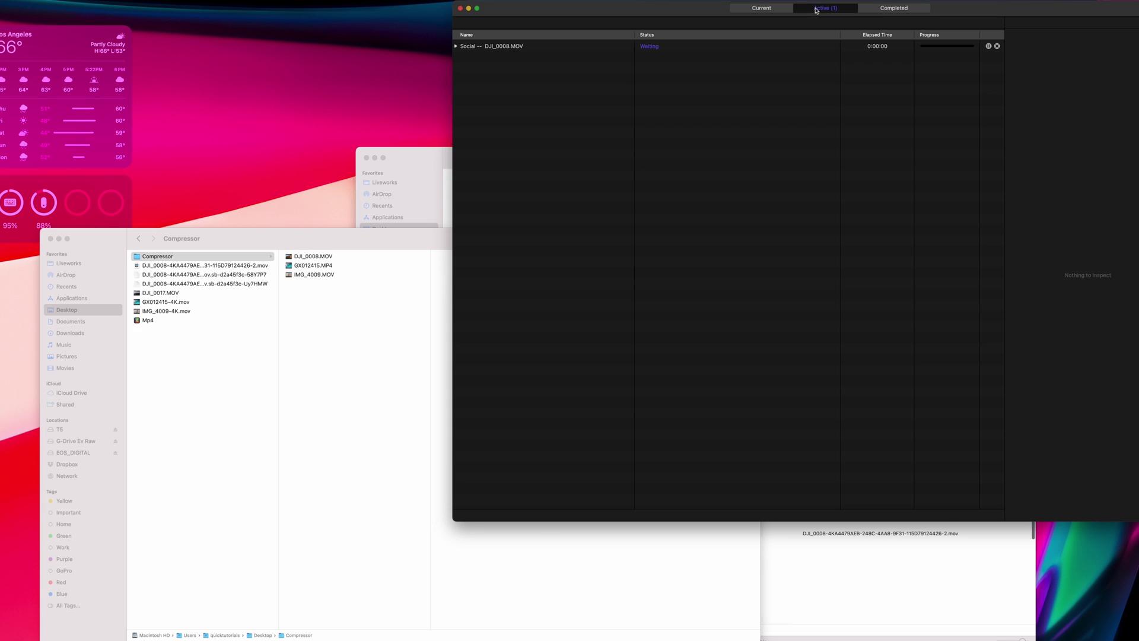
click(372, 237)
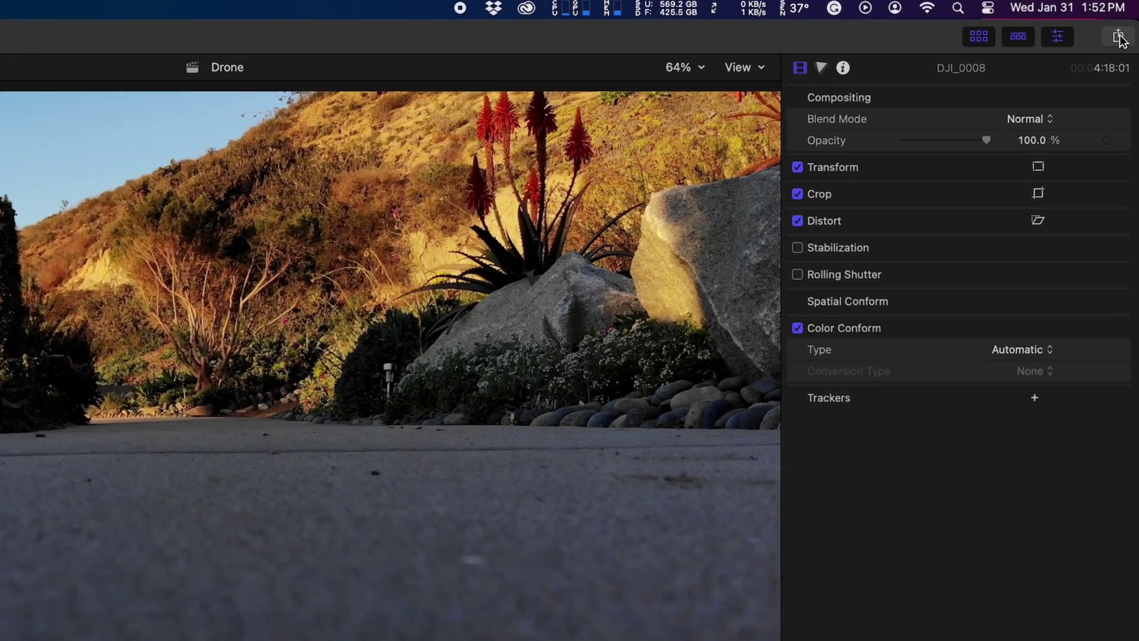
Step: Add the custom Mp4 Compressor preset as a Final Cut Pro share destination
click(1131, 16)
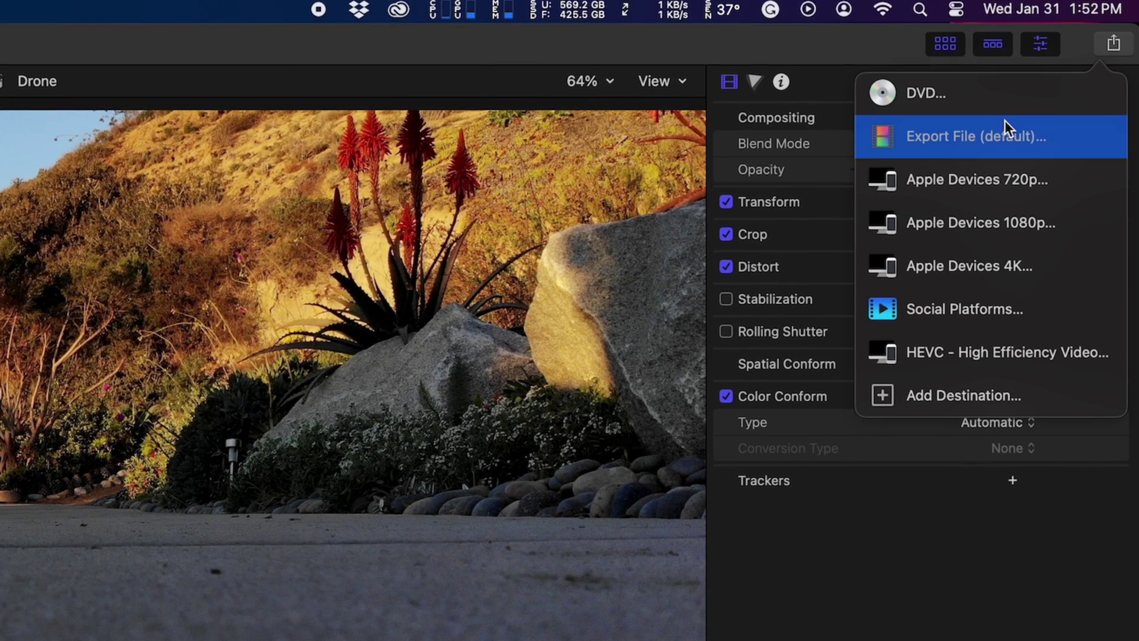
click(945, 396)
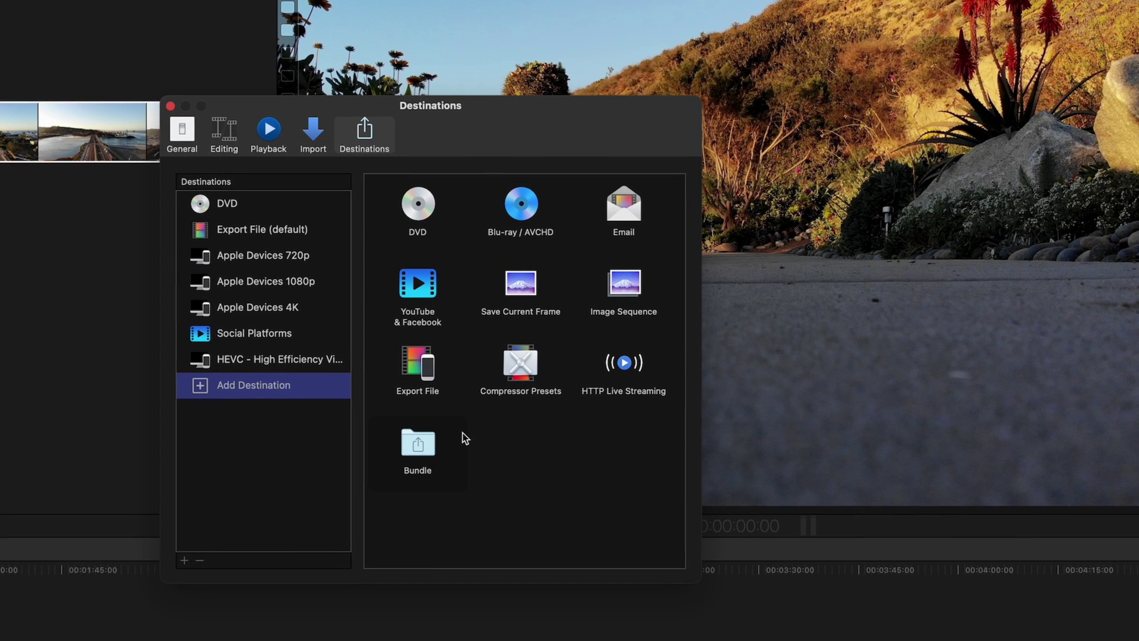
double_click(520, 371)
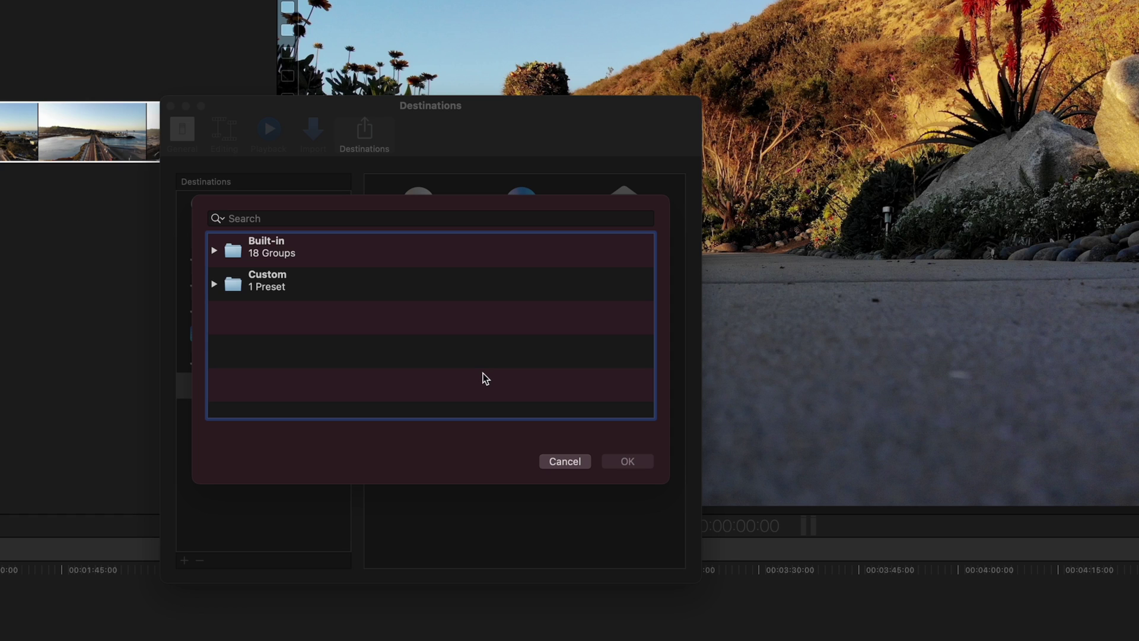
click(214, 284)
click(287, 325)
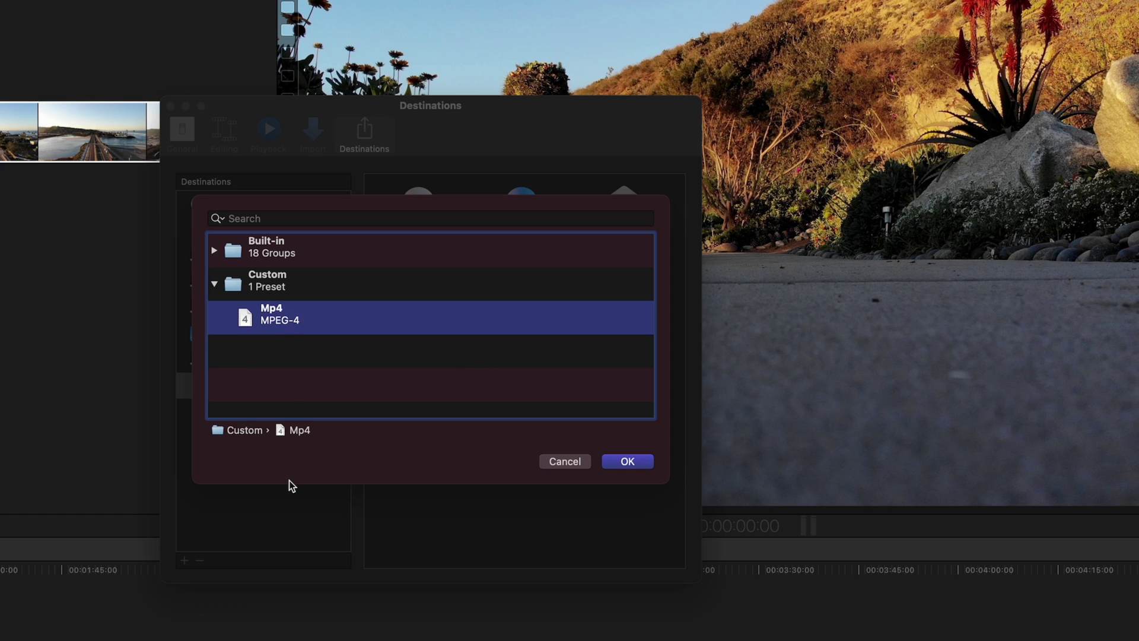
click(626, 461)
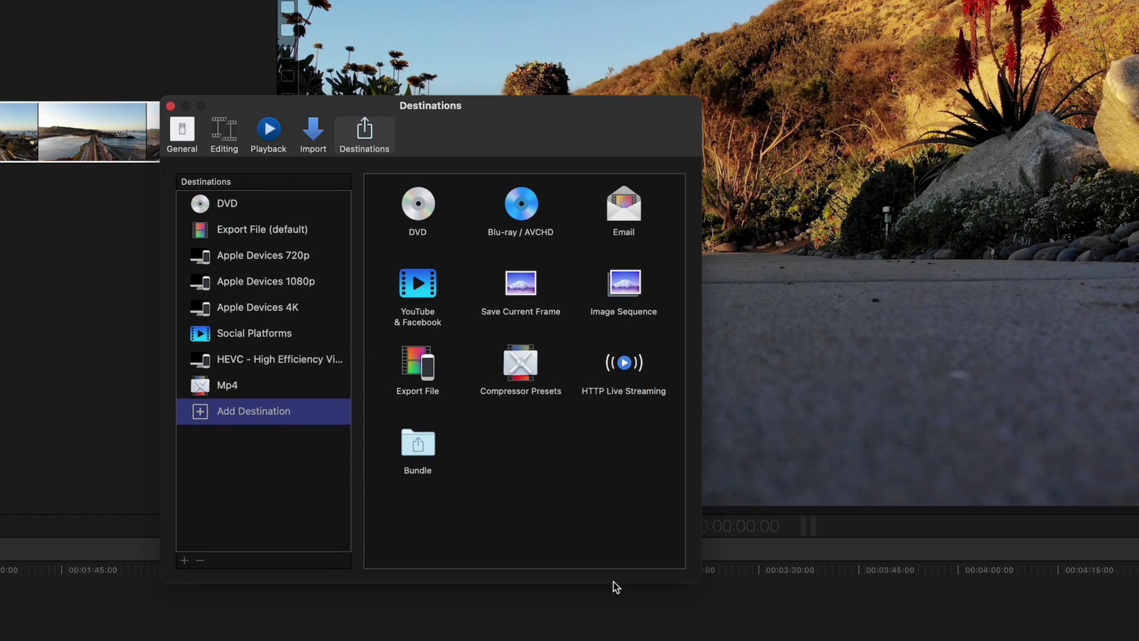
click(294, 383)
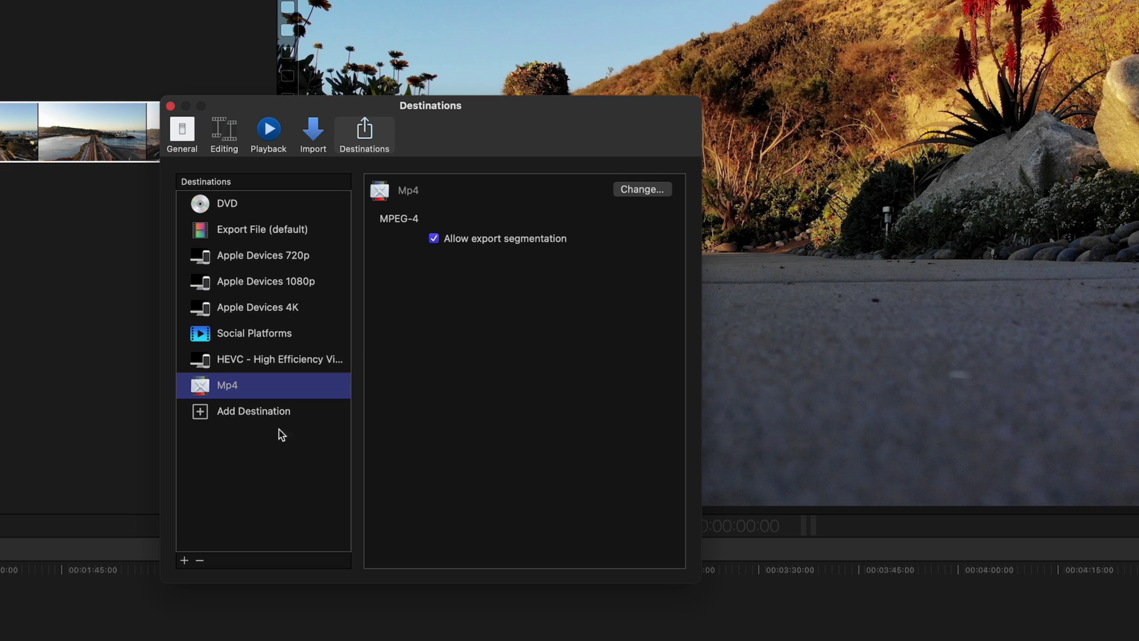
click(170, 105)
click(1107, 26)
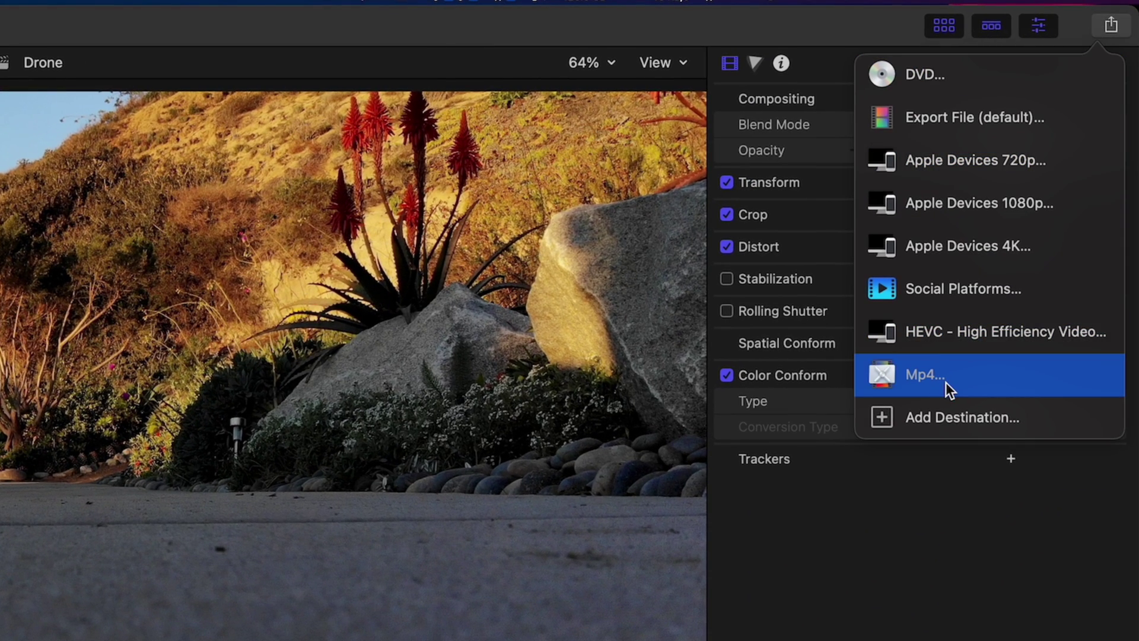
Step: Add Save Current Frame to the share destinations list
click(934, 419)
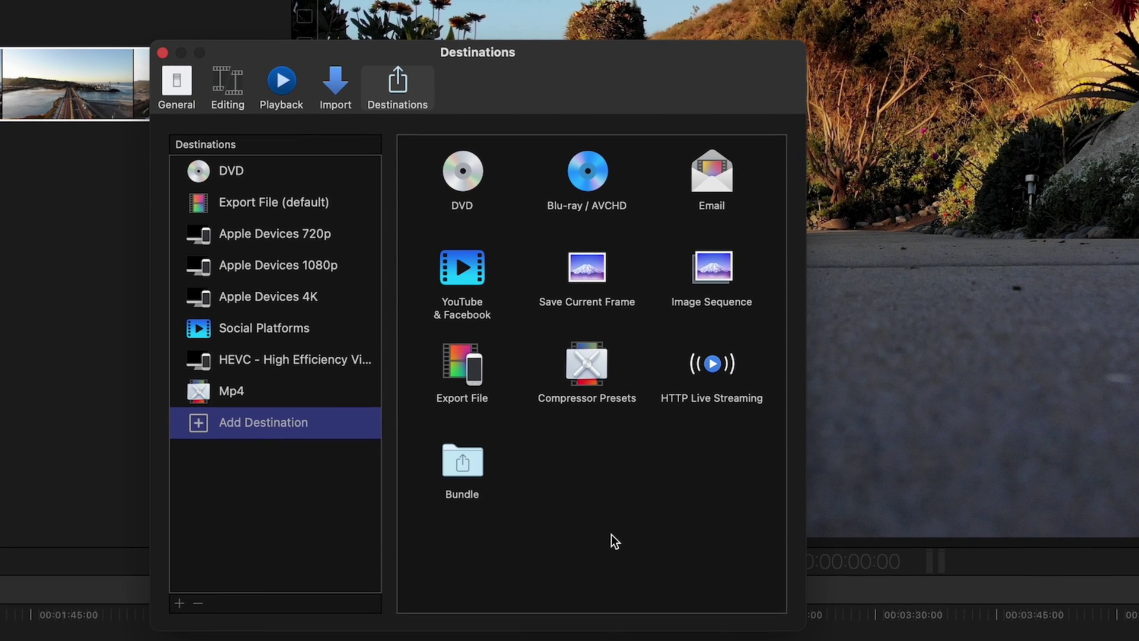
drag(587, 273, 282, 409)
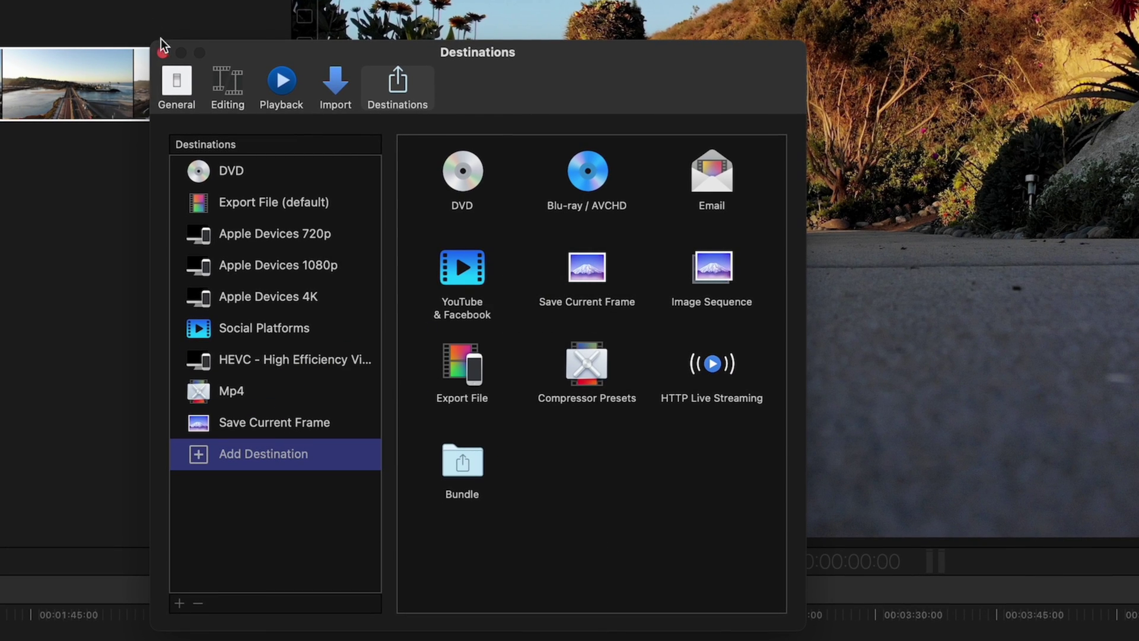
click(162, 54)
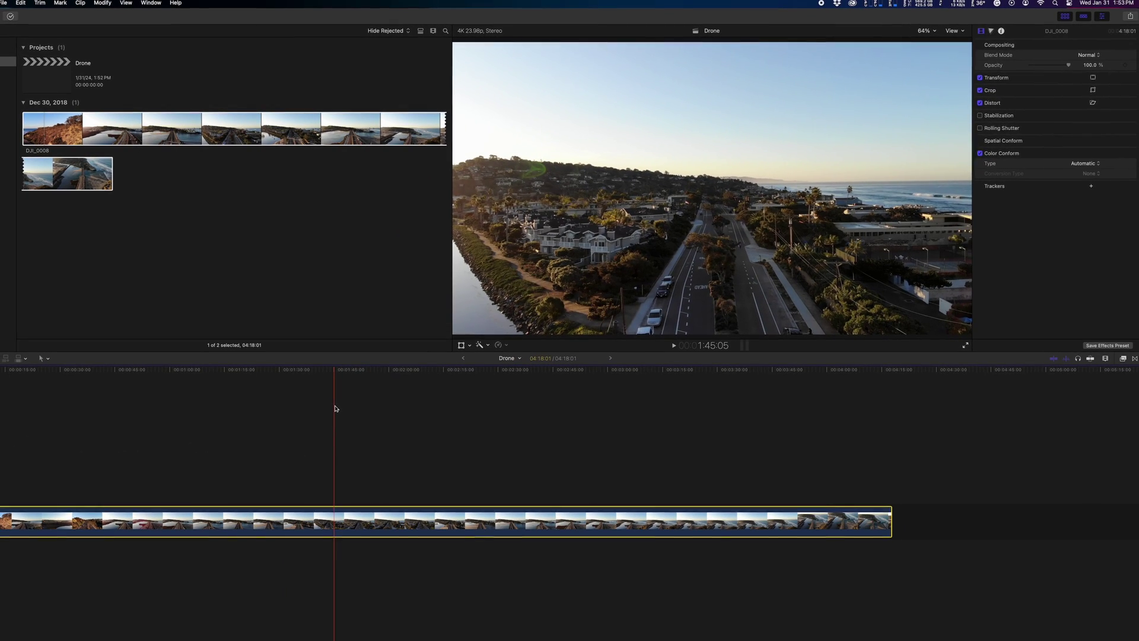
Step: Save the current frame as a JPEG named Drone on the Desktop and view it in Finder
click(335, 409)
click(1130, 16)
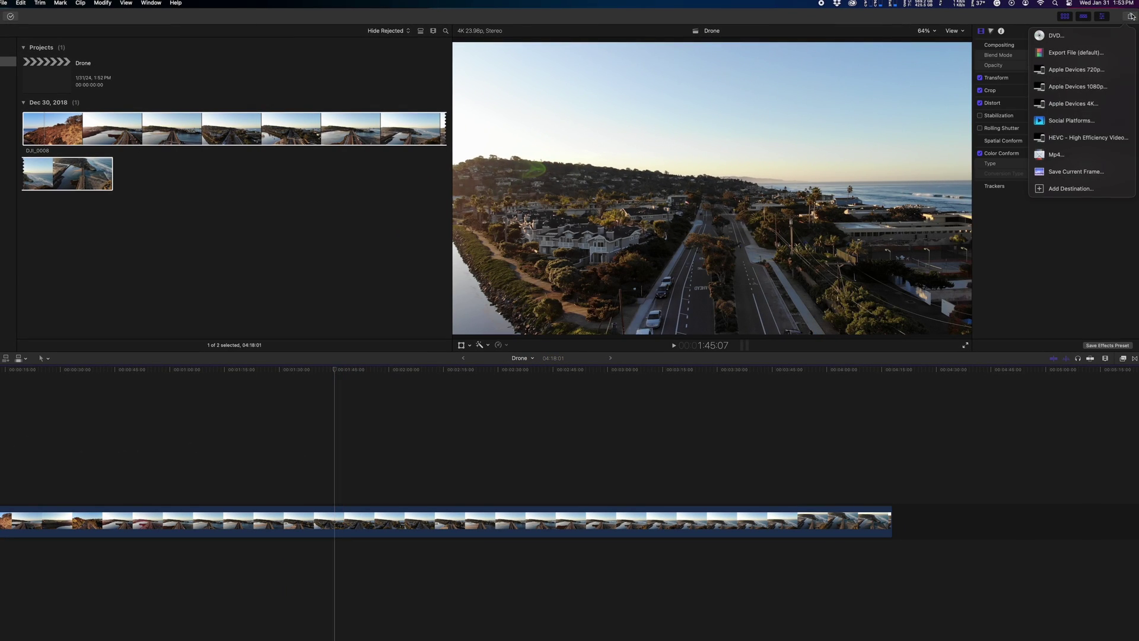
click(1068, 170)
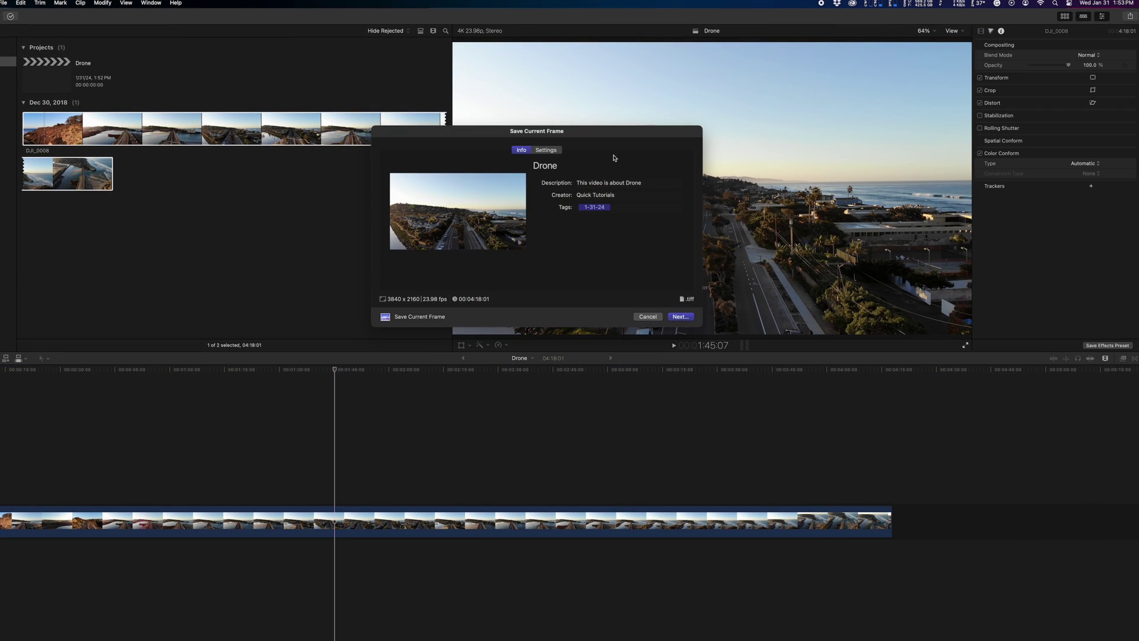
click(546, 150)
click(614, 184)
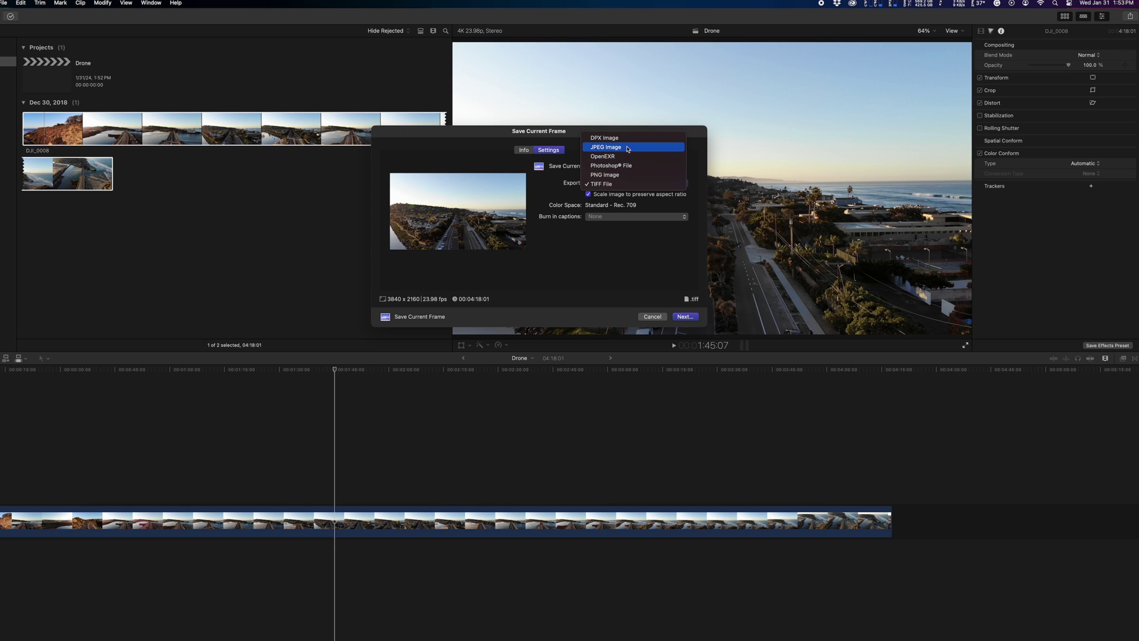
click(628, 147)
click(686, 316)
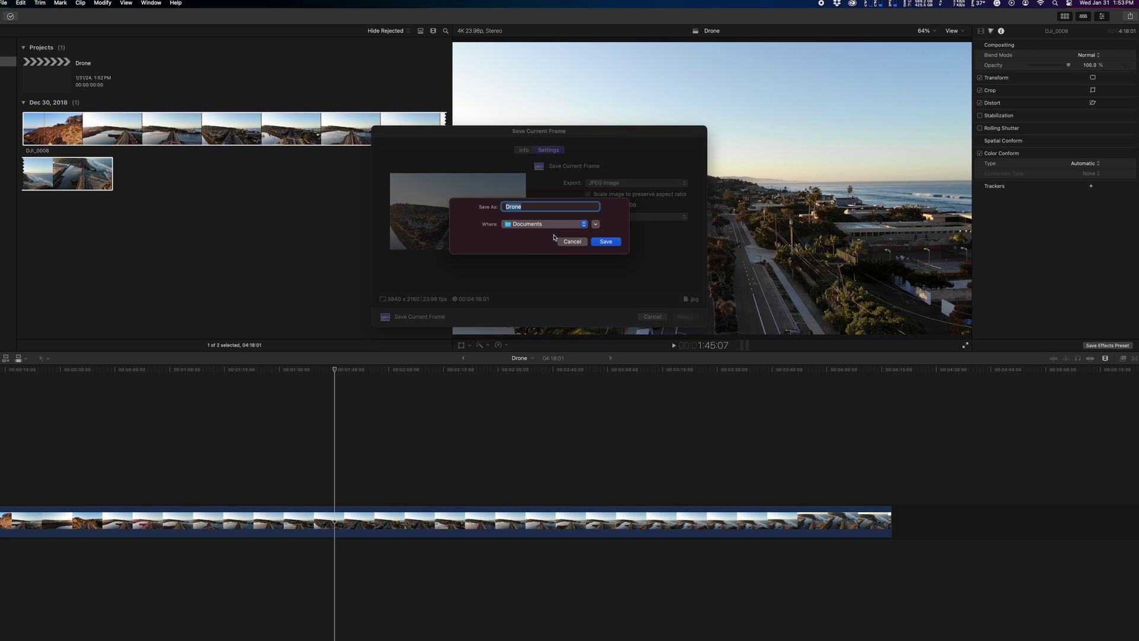
click(591, 226)
click(407, 182)
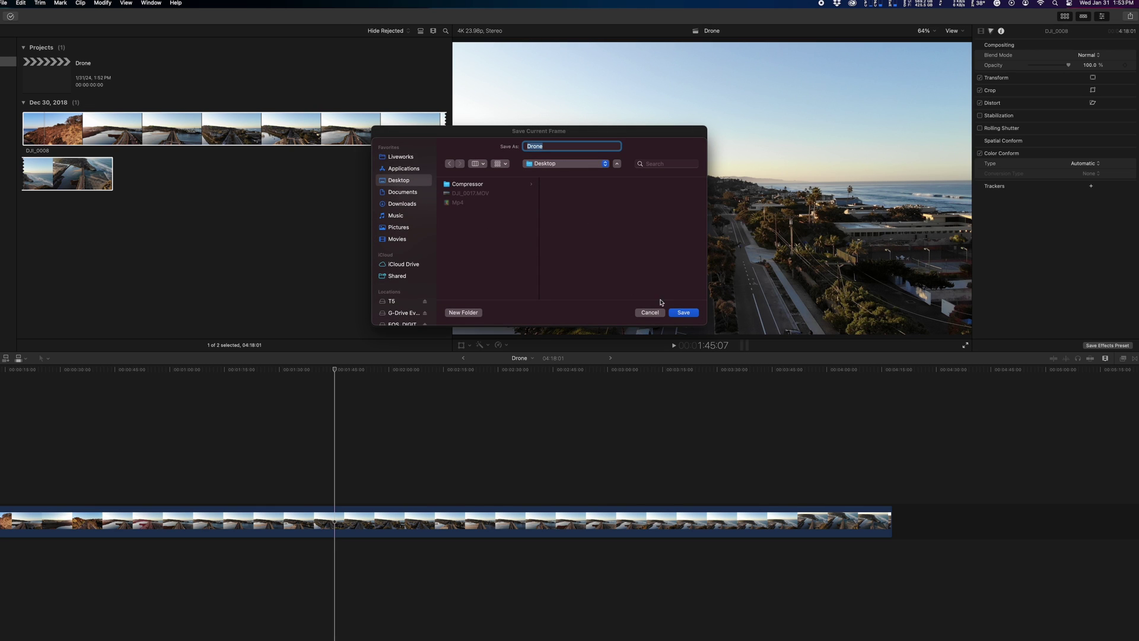
click(683, 313)
key(super+Tab)
key(Down)
key(Down)
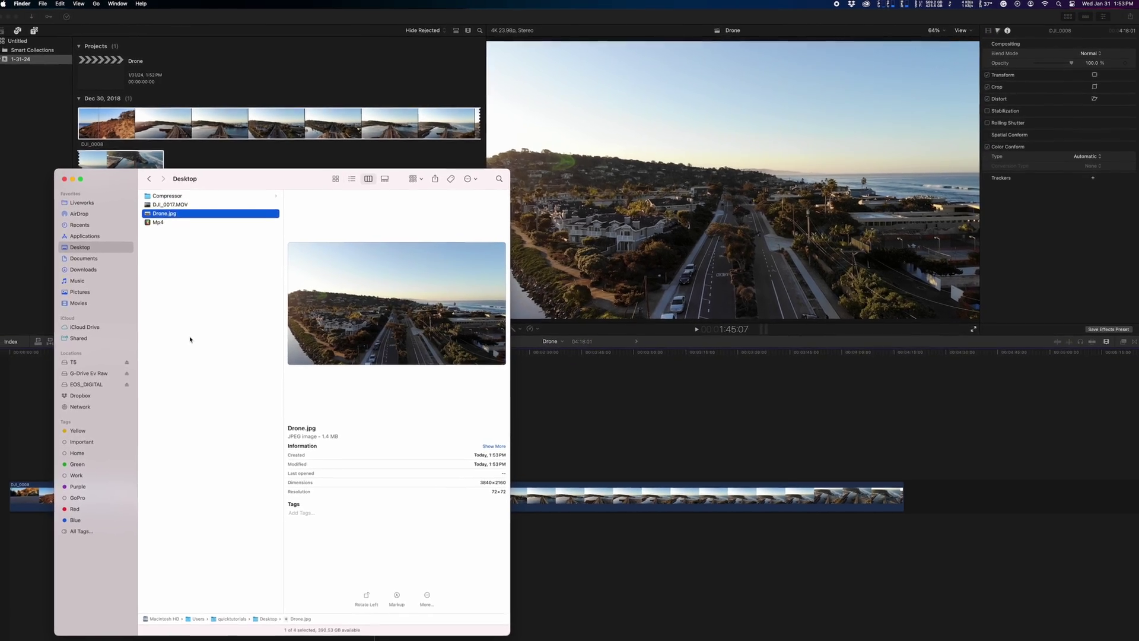
Step: Quick Look Drone.jpg on the Desktop to preview the frame grab
key(space)
key(space)
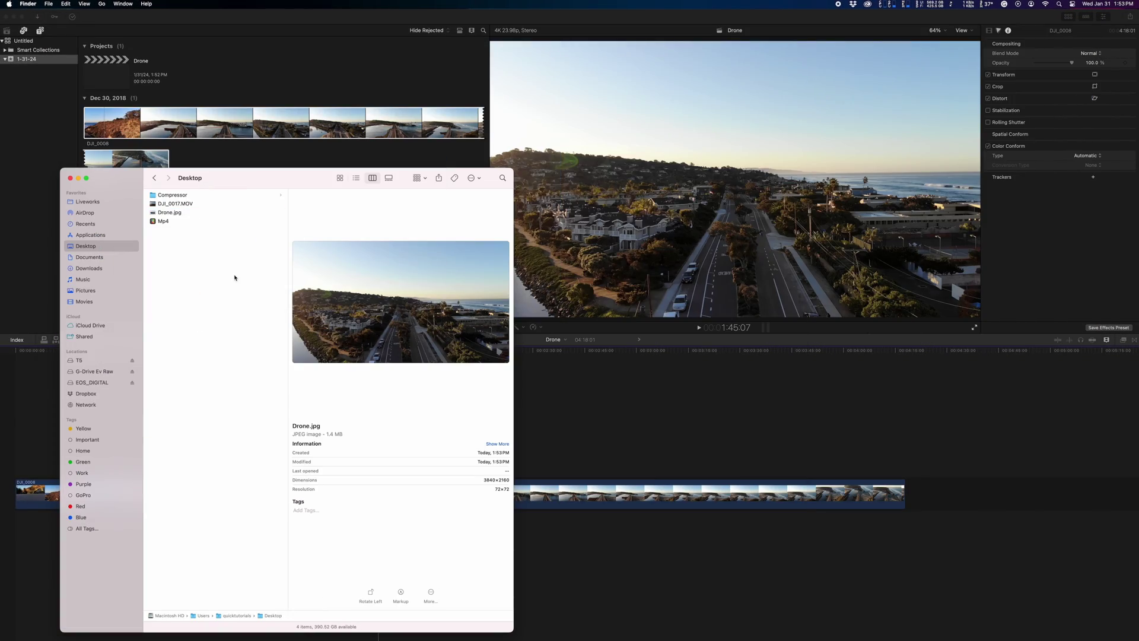